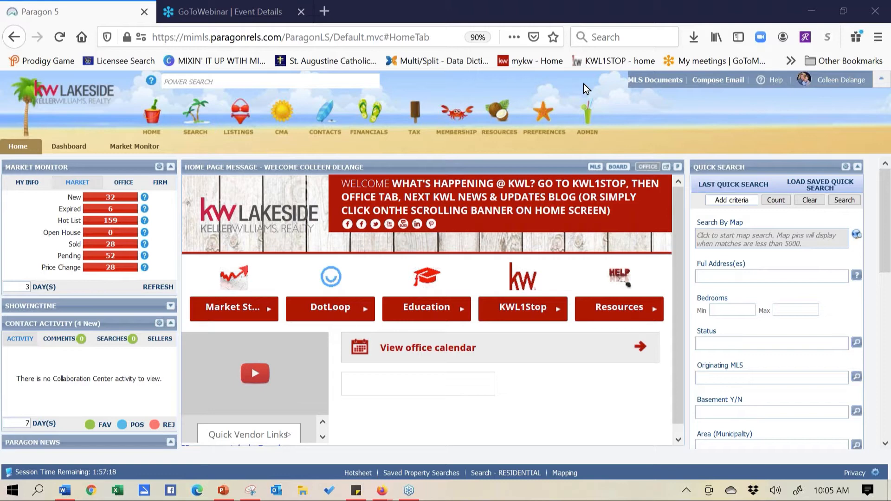
{"action": "left_click", "coordinate": [499, 129]}
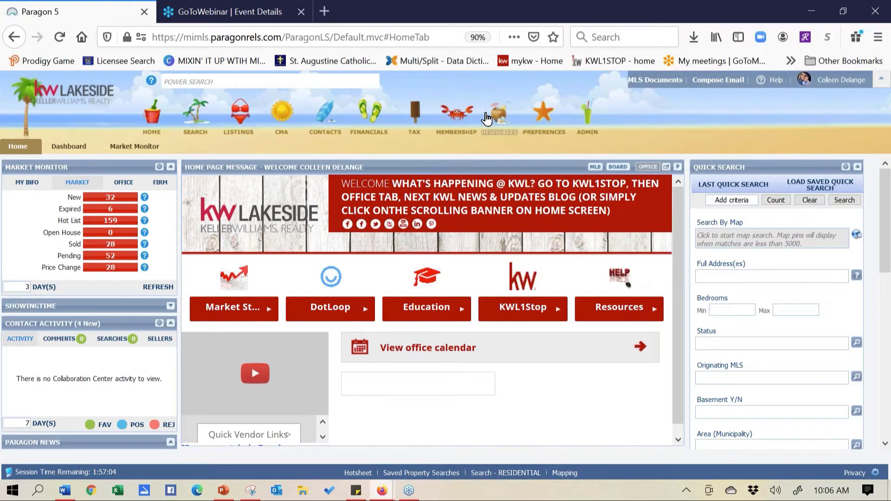
{"action": "mouse_move", "coordinate": [500, 123]}
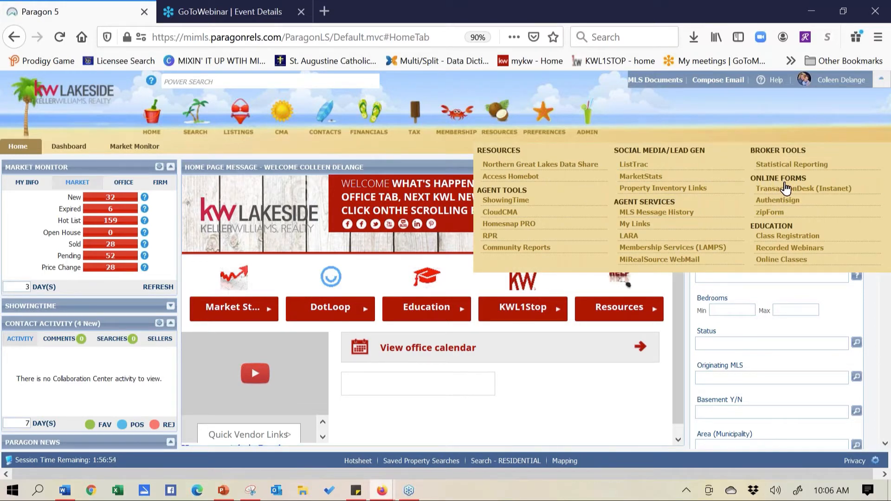
{"action": "left_click", "coordinate": [785, 189]}
{"action": "left_click", "coordinate": [106, 196]}
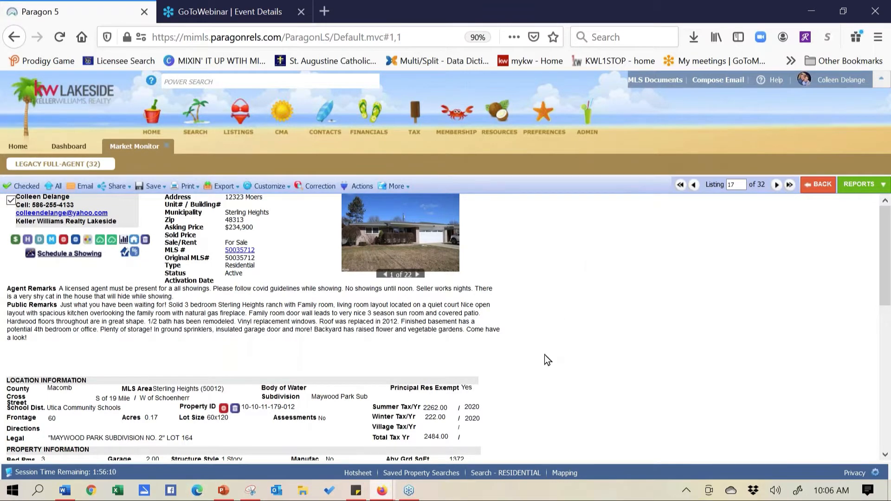
{"action": "scroll", "coordinate": [555, 305], "scroll_direction": "down", "scroll_amount": 3}
{"action": "scroll", "coordinate": [557, 372], "scroll_direction": "up", "scroll_amount": 3}
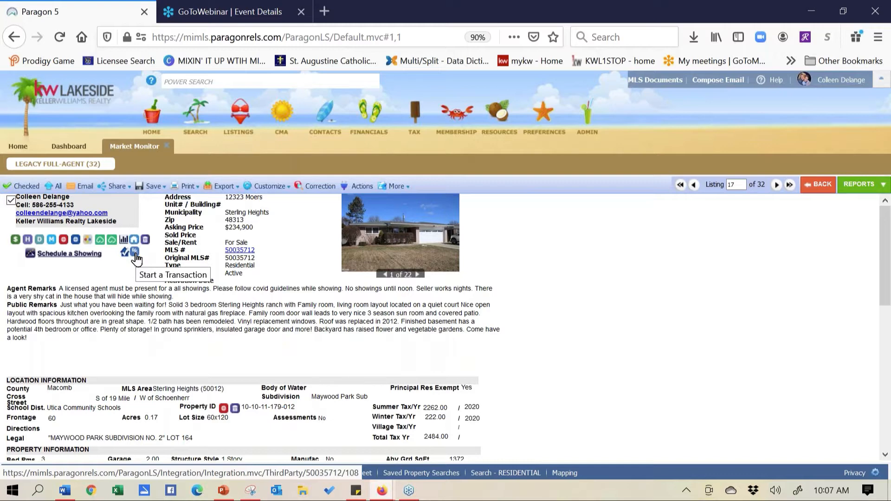
{"action": "left_click", "coordinate": [135, 252]}
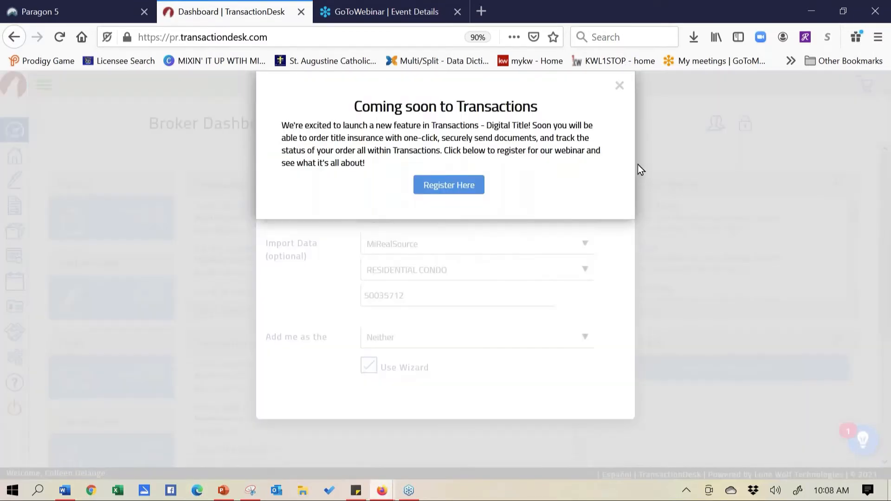
{"action": "left_click", "coordinate": [620, 86]}
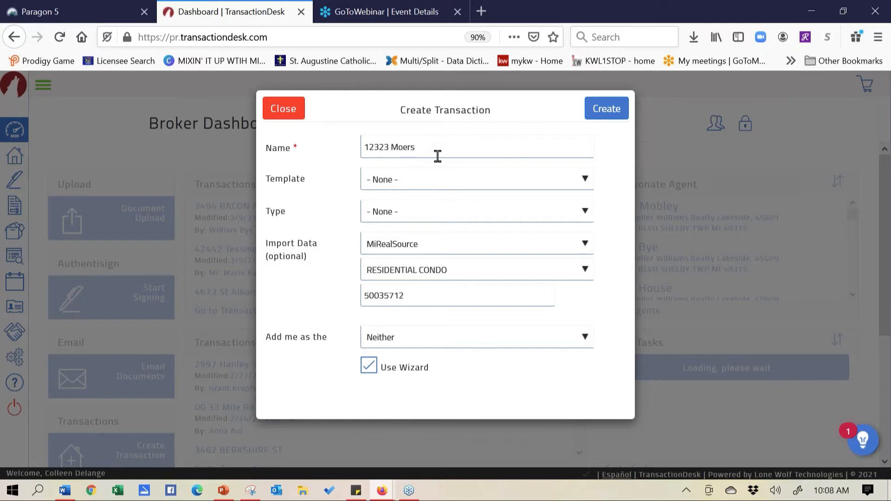
{"action": "left_click", "coordinate": [444, 186]}
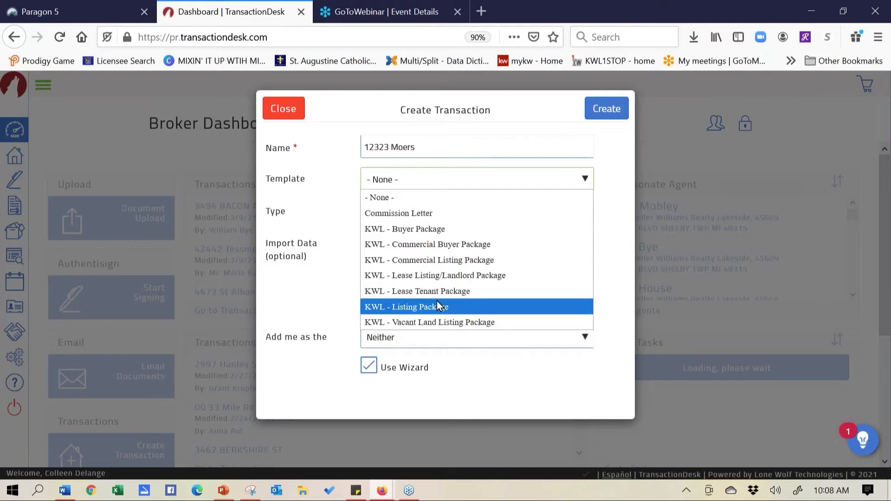
Create the transaction with the KWL - Buyer Package template, adding me as Selling Agent, using the wizard
{"action": "left_click", "coordinate": [431, 229]}
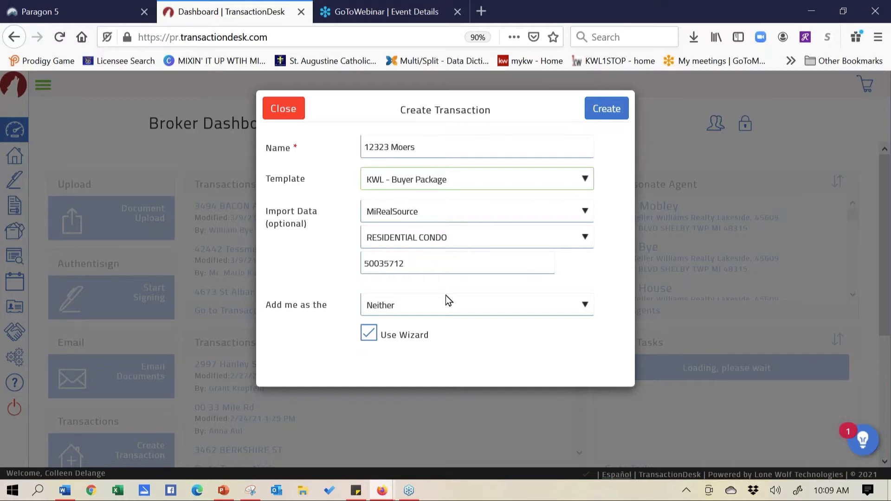
{"action": "left_click", "coordinate": [454, 306]}
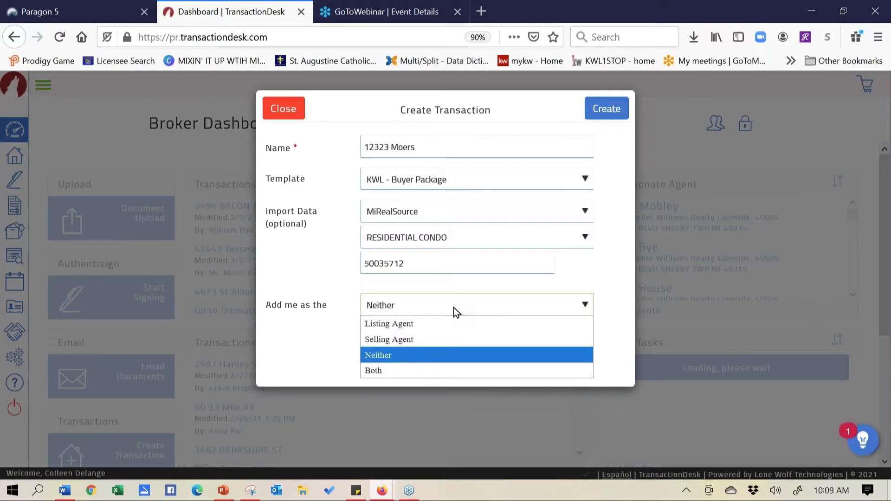
{"action": "left_click", "coordinate": [441, 340]}
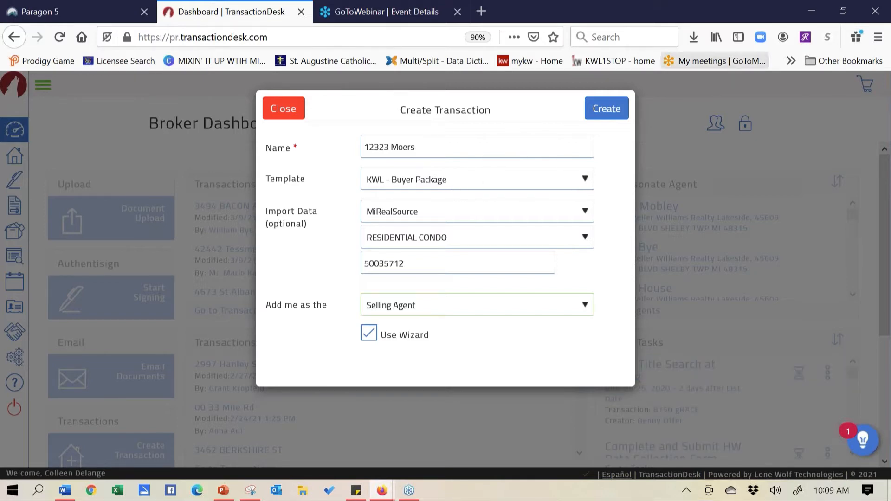
{"action": "left_click", "coordinate": [606, 108]}
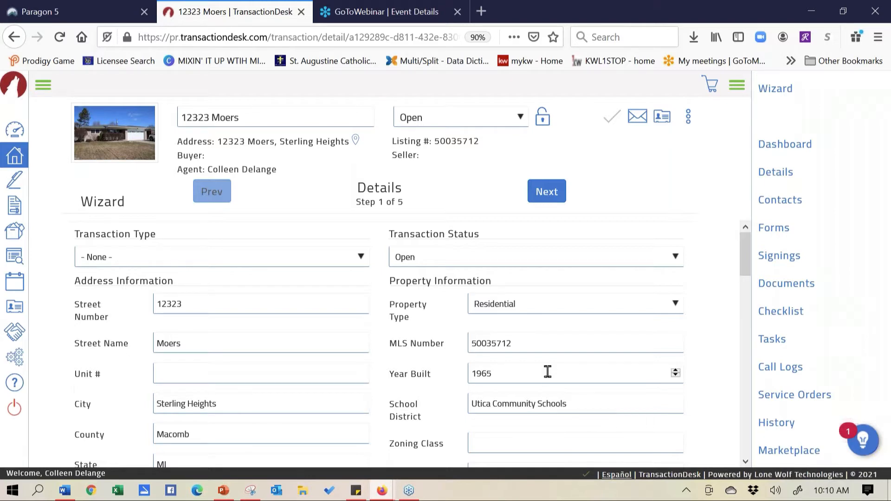
Scroll down to the Listing Information and Purchase Information sections showing List Price 234900
{"action": "left_click_drag", "start_coordinate": [745, 232], "coordinate": [747, 336]}
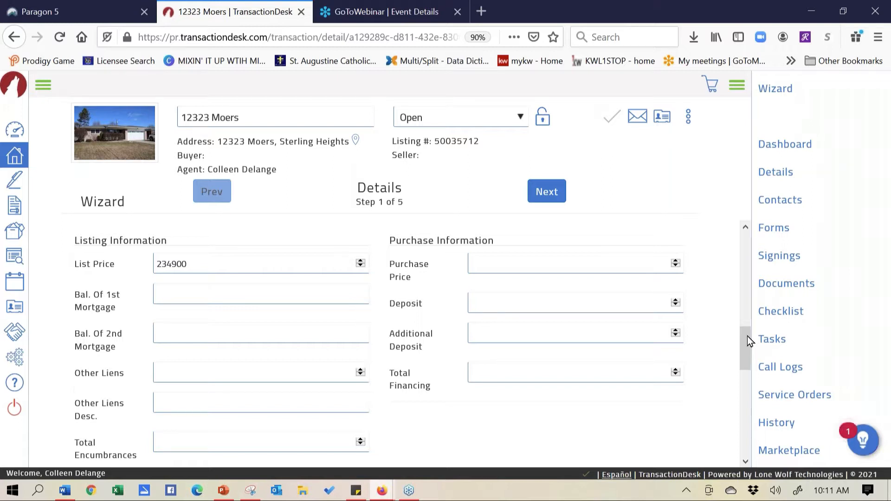
Enter Purchase Price 240000 and Deposit 5000, leaving Total Financing empty
{"action": "left_click", "coordinate": [599, 272]}
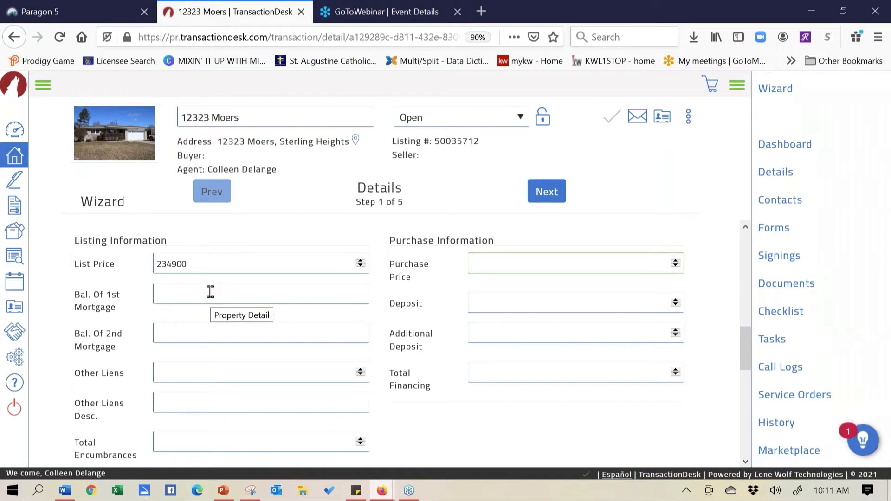
{"action": "type", "text": "240000"}
{"action": "left_click", "coordinate": [511, 308]}
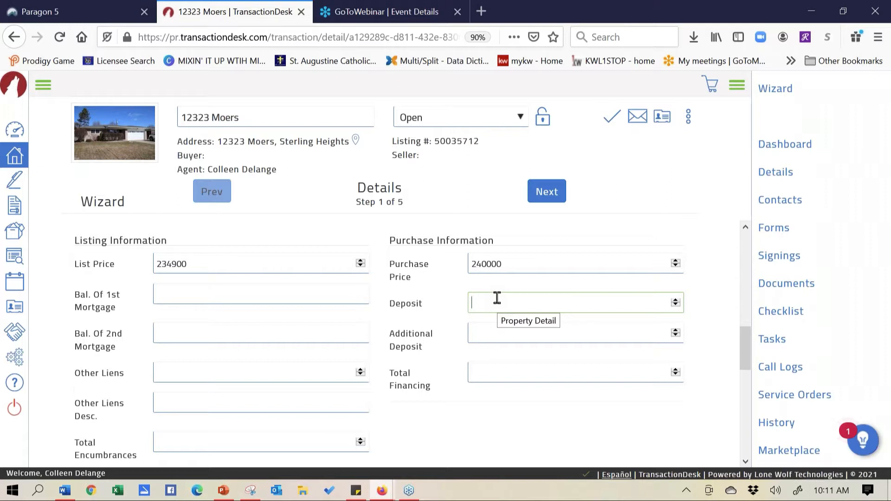
{"action": "type", "text": "5000"}
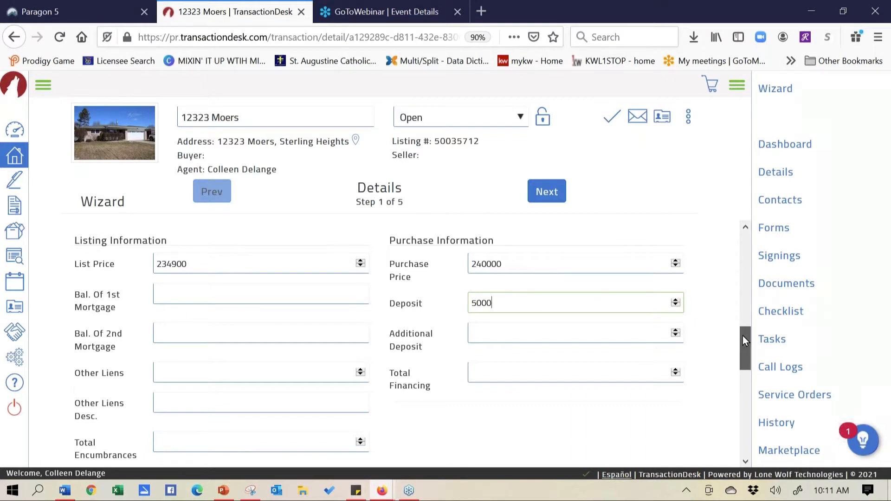
{"action": "mouse_move", "coordinate": [743, 336]}
{"action": "left_mouse_down"}
{"action": "mouse_move", "coordinate": [739, 271]}
{"action": "mouse_move", "coordinate": [742, 346]}
{"action": "left_mouse_up"}
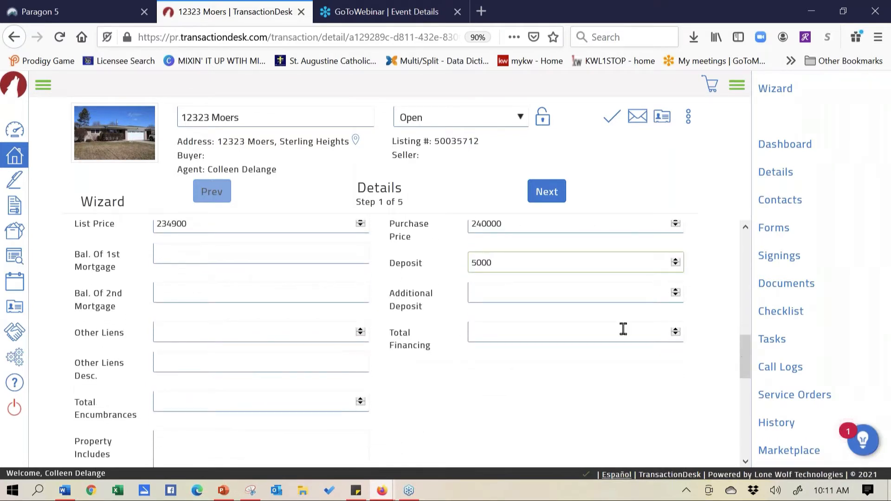
{"action": "left_click", "coordinate": [624, 329]}
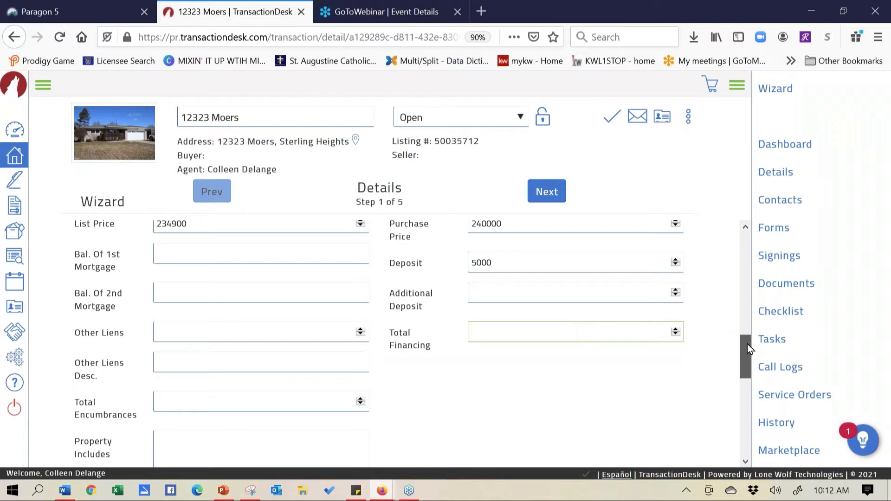
Fill Property Includes with 'Stove, Fridge, Micro, Washer & Dryer', leaving Property Excludes blank
{"action": "left_click_drag", "start_coordinate": [747, 344], "coordinate": [748, 373]}
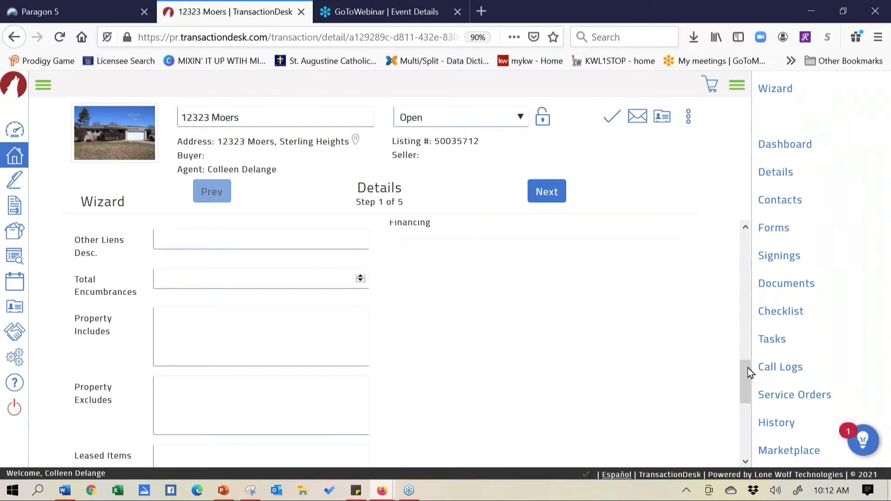
{"action": "left_click", "coordinate": [193, 323]}
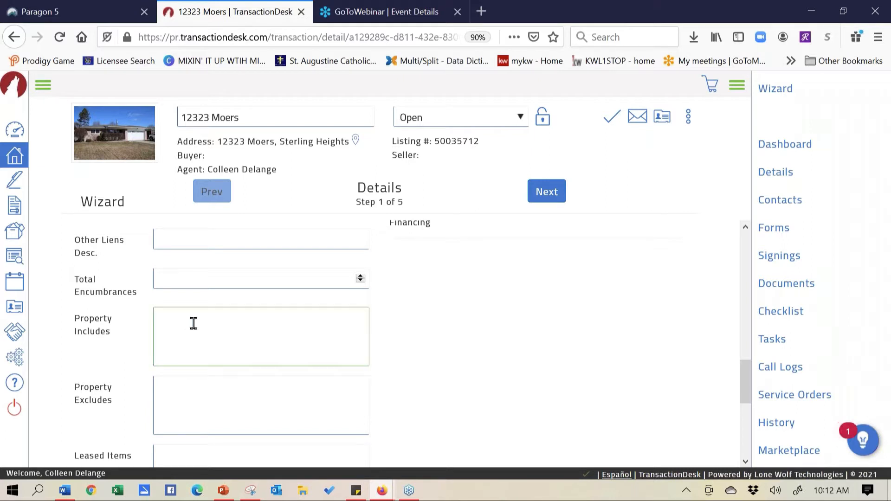
{"action": "type", "text": "Stove, Fridge, Micro, Washer"}
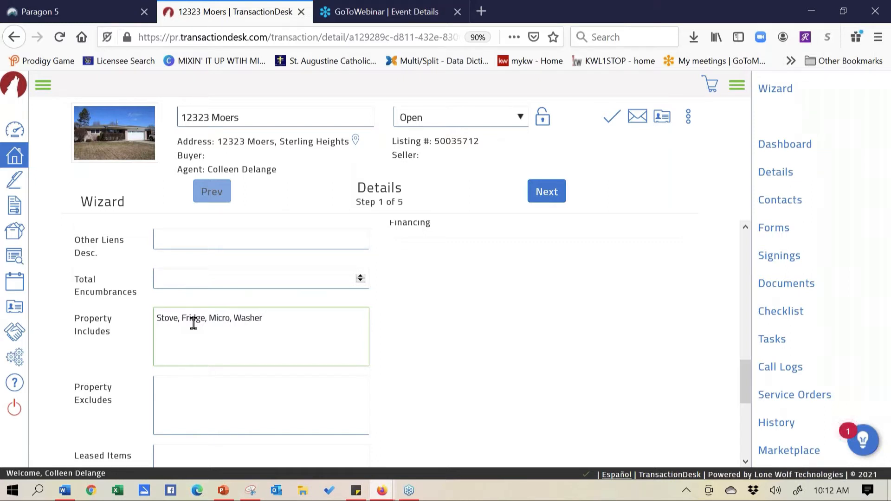
{"action": "type", "text": " & Dryer"}
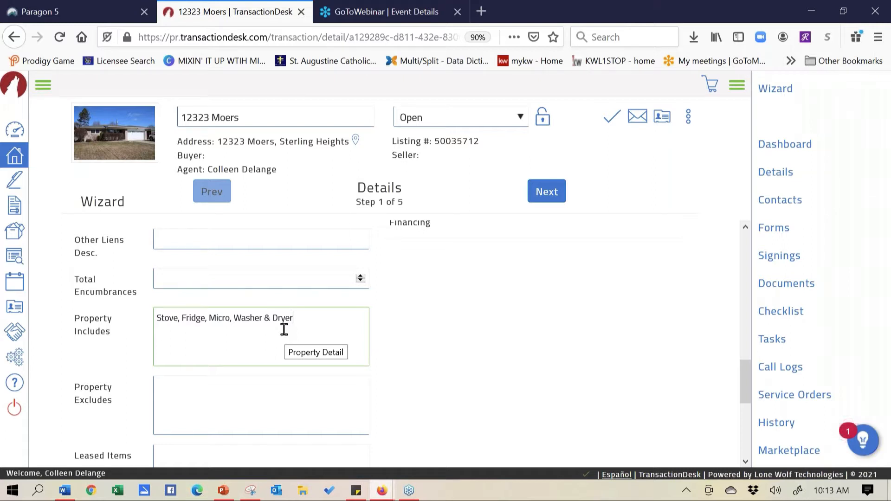
{"action": "left_click_drag", "start_coordinate": [326, 320], "coordinate": [140, 308]}
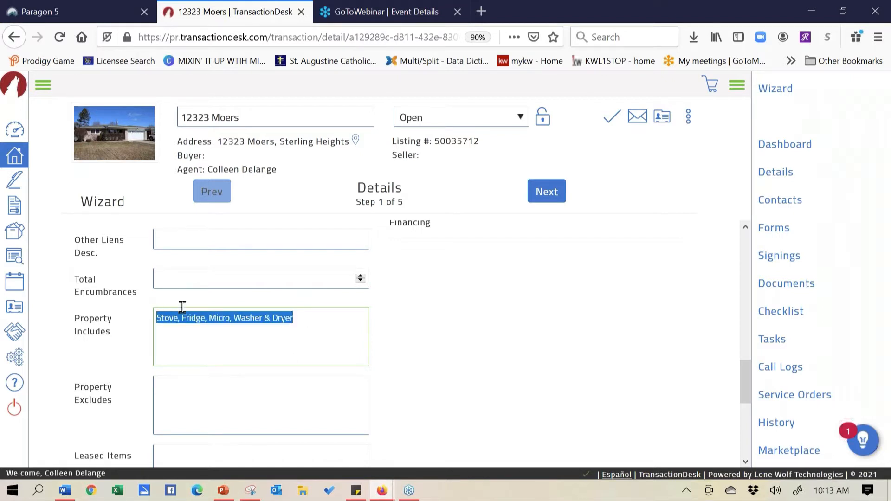
{"action": "left_click", "coordinate": [266, 398]}
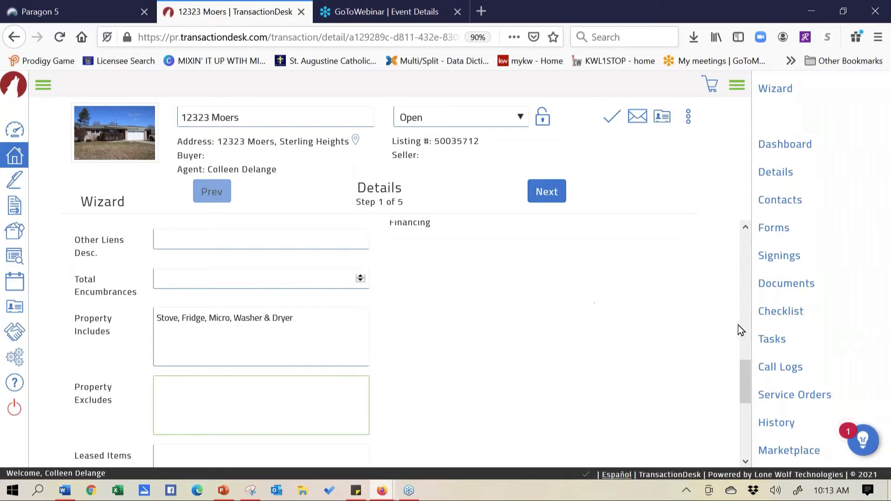
{"action": "left_click", "coordinate": [745, 422]}
Scroll back up and advance to Step 2, Transaction Dates
{"action": "left_click_drag", "start_coordinate": [745, 423], "coordinate": [746, 256]}
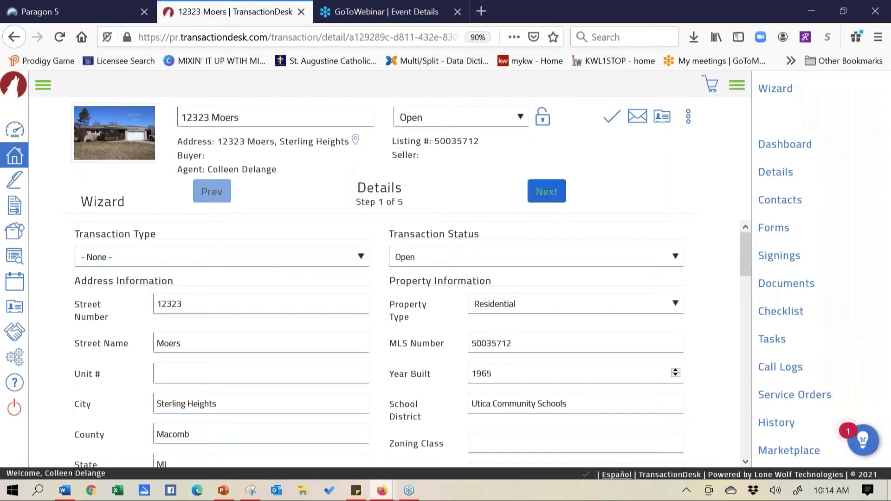
{"action": "left_click", "coordinate": [547, 191]}
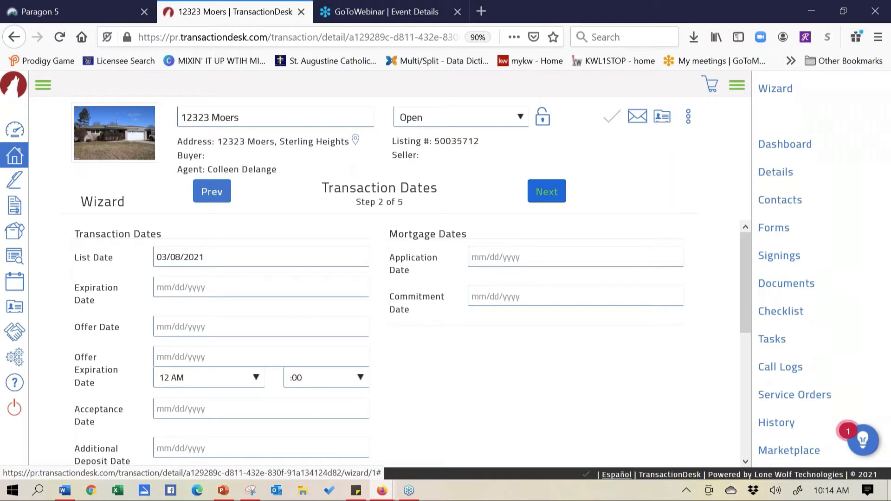
Pick March 9, 2021 as Offer Date and March 11, 2021 as Offer Expiration Date
{"action": "left_click", "coordinate": [173, 327]}
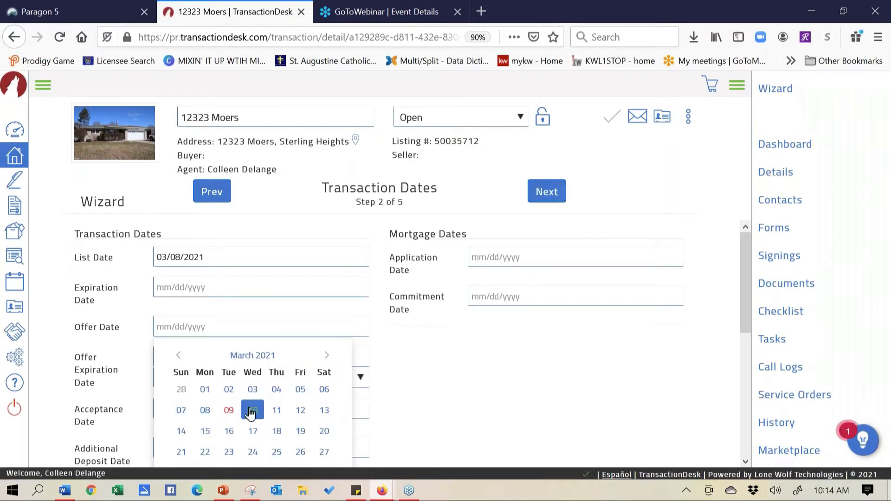
{"action": "left_click", "coordinate": [227, 412]}
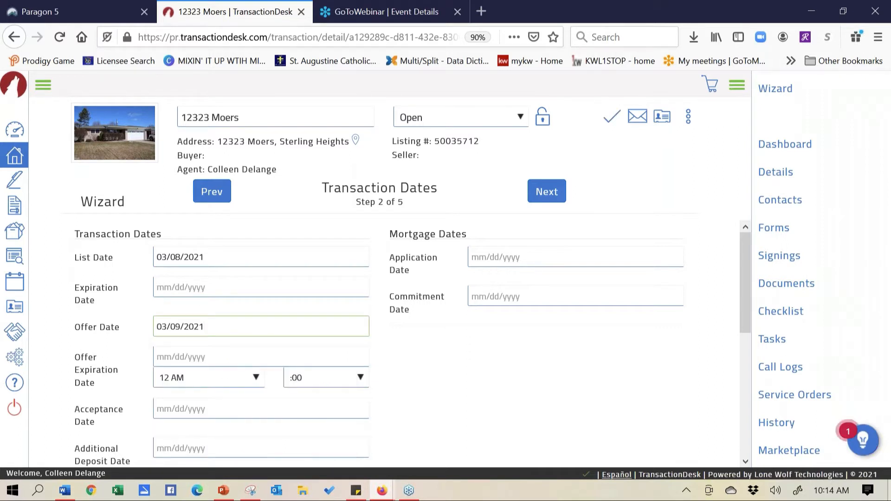
{"action": "left_click", "coordinate": [217, 361]}
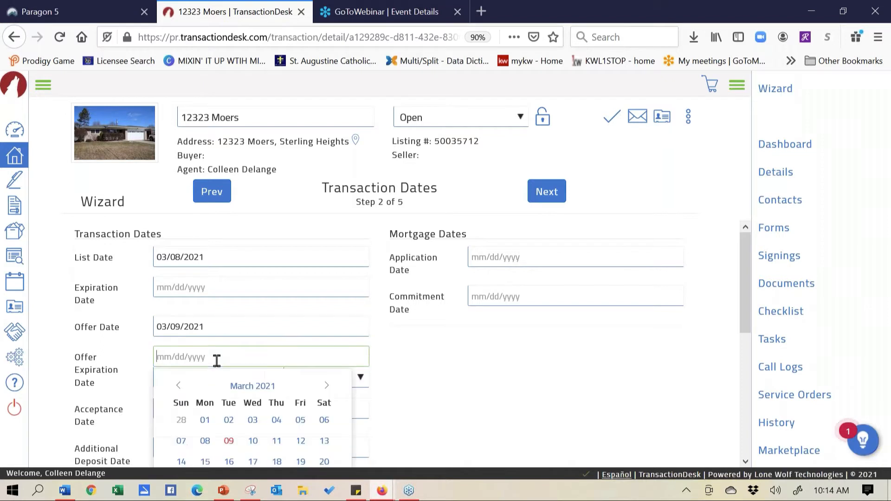
{"action": "left_click", "coordinate": [276, 444]}
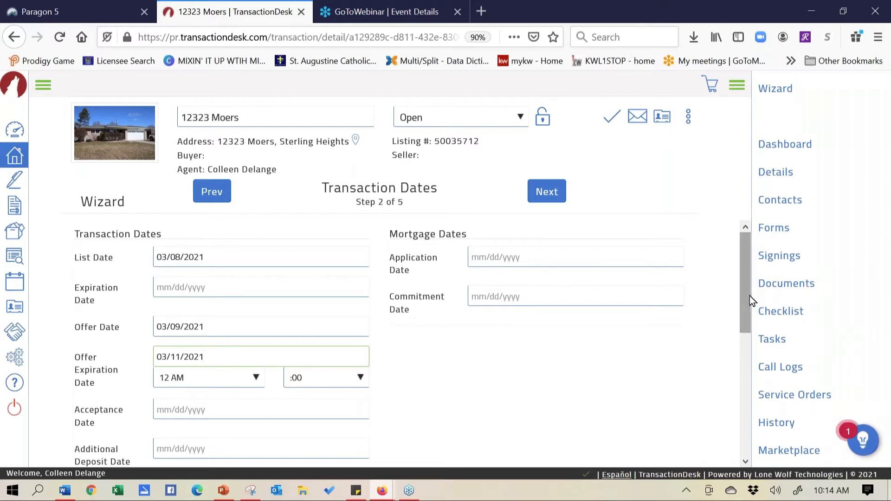
{"action": "left_click_drag", "start_coordinate": [747, 295], "coordinate": [747, 305]}
{"action": "left_click_drag", "start_coordinate": [743, 271], "coordinate": [595, 276]}
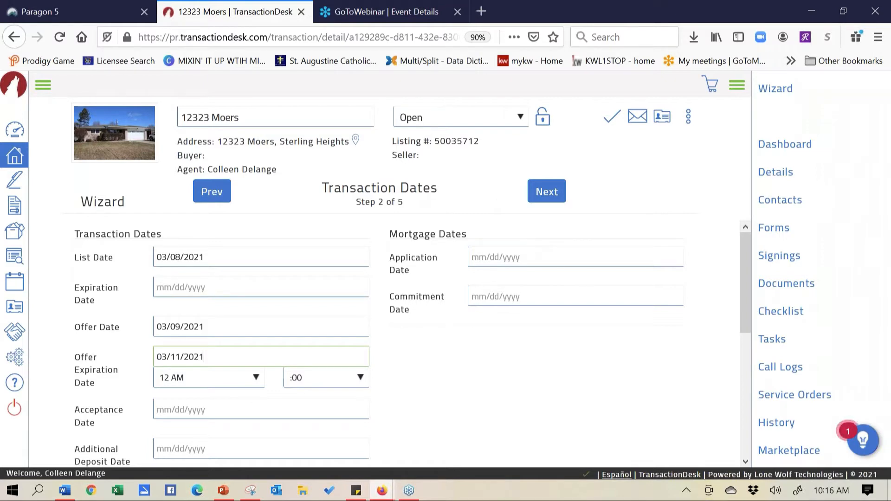
Go to Step 3, Contacts, showing the agents and brokers
{"action": "left_click", "coordinate": [547, 192]}
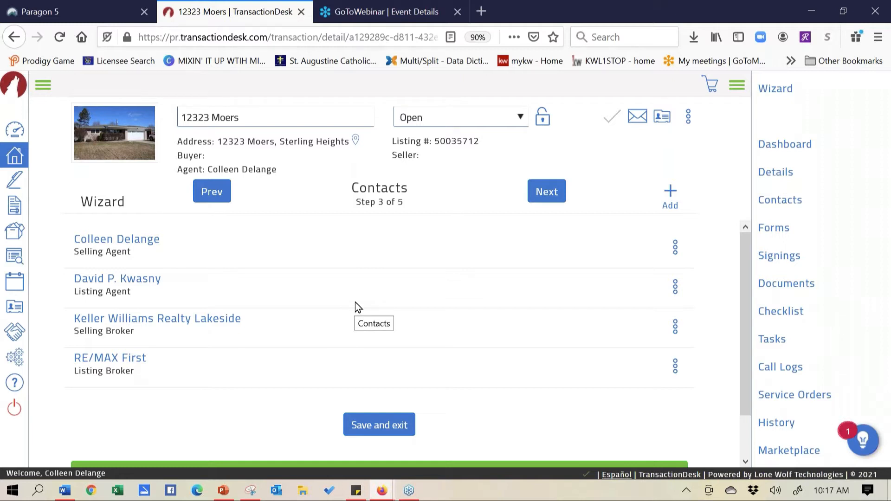
Open the + Add dropdown for adding a new contact to the transaction
{"action": "left_click", "coordinate": [884, 132]}
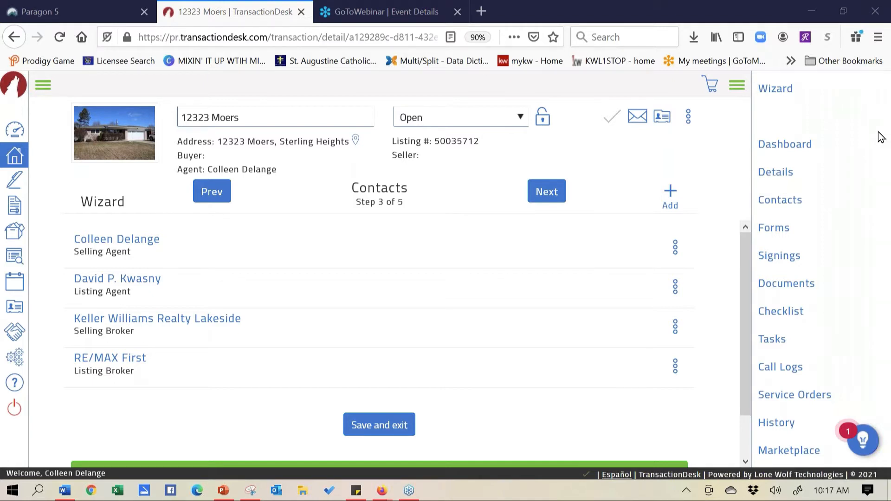
{"action": "left_click", "coordinate": [670, 195]}
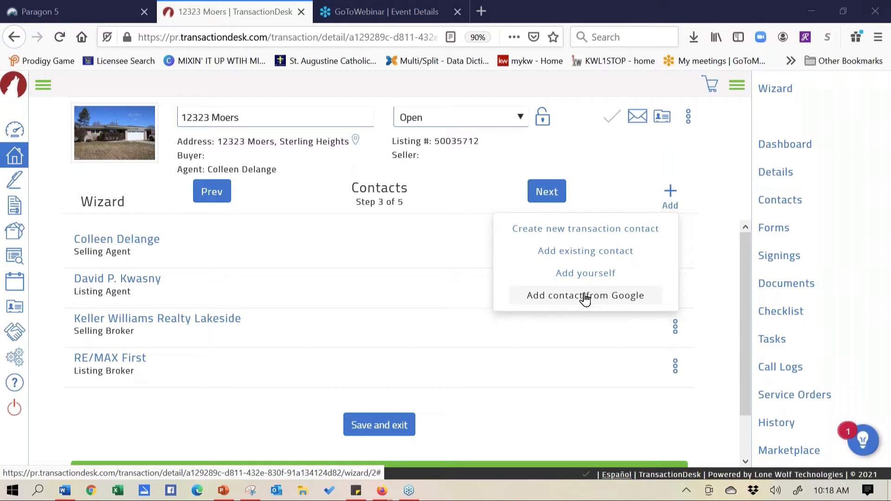
Start a new transaction contact as a Buyer and enter the buyer's first, middle and last names
{"action": "left_click", "coordinate": [603, 229]}
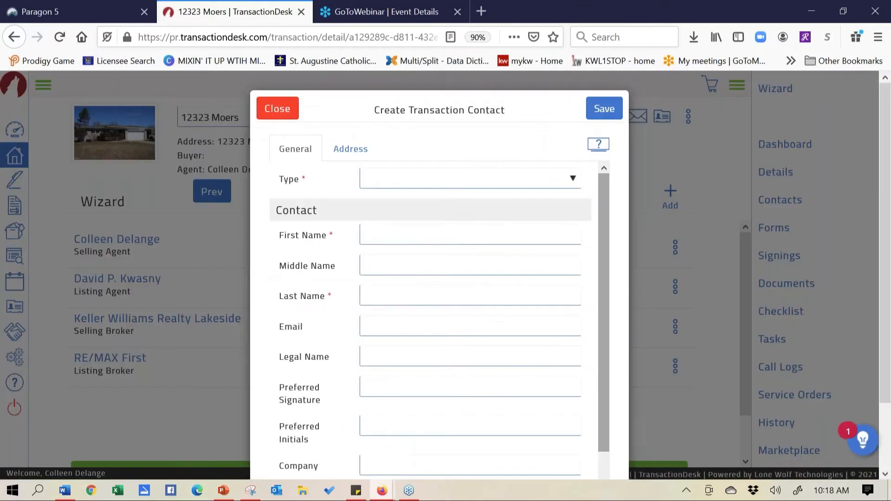
{"action": "left_click", "coordinate": [444, 180]}
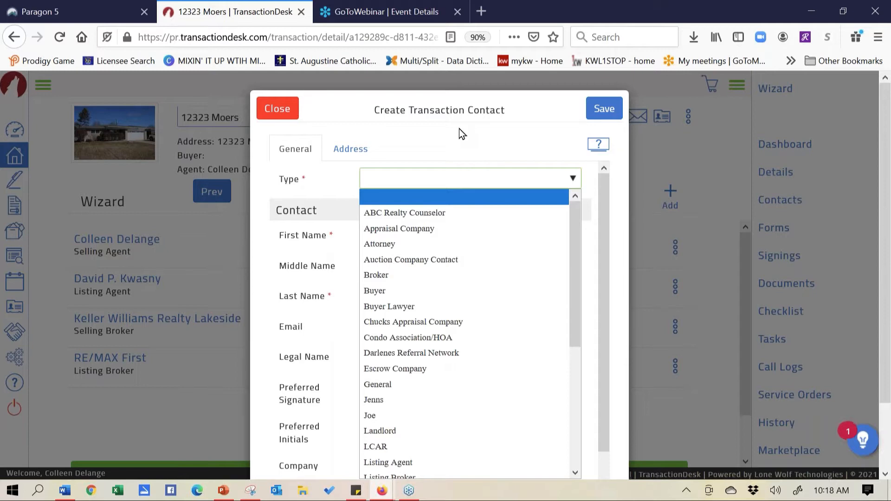
{"action": "left_click", "coordinate": [382, 291]}
{"action": "left_click", "coordinate": [391, 235]}
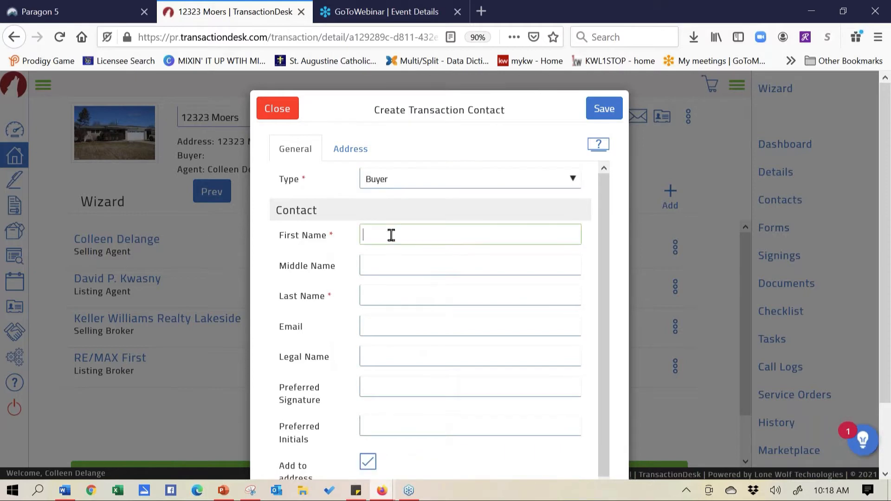
{"action": "type", "text": "Barry B"}
{"action": "key", "text": "BackSpace"}
{"action": "left_click", "coordinate": [411, 259]}
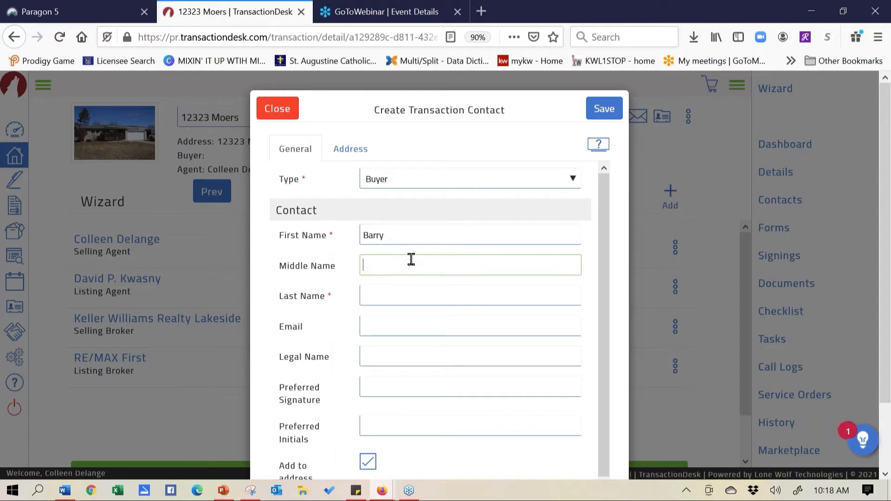
{"action": "type", "text": "B"}
{"action": "left_click", "coordinate": [396, 290]}
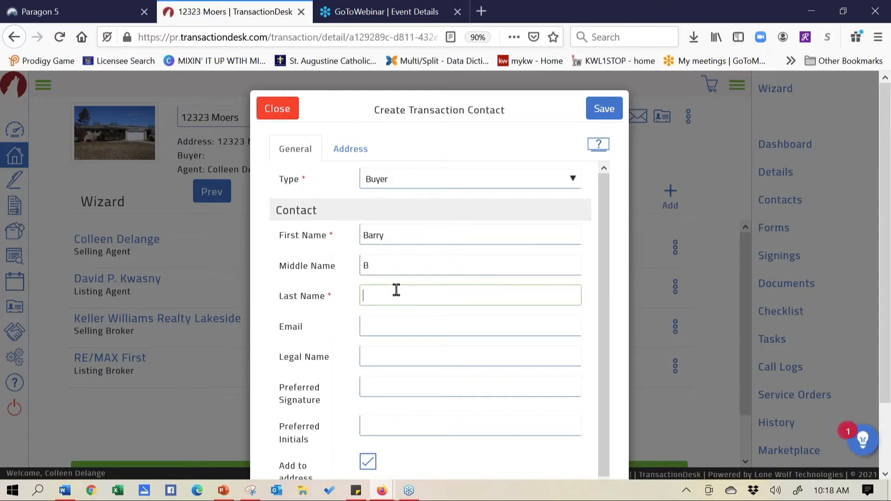
{"action": "type", "text": "Buyer"}
Fill in the buyer's e-mail address by accepting the first autocomplete suggestion
{"action": "left_click", "coordinate": [381, 327]}
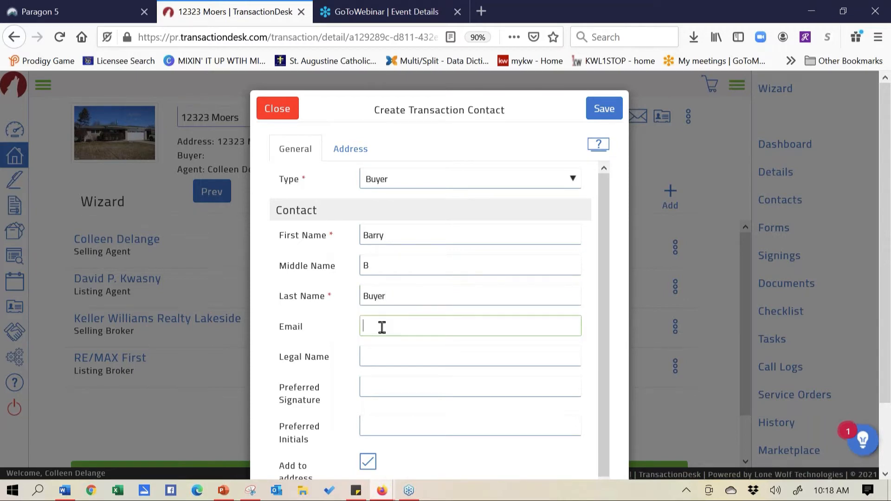
{"action": "type", "text": "collee"}
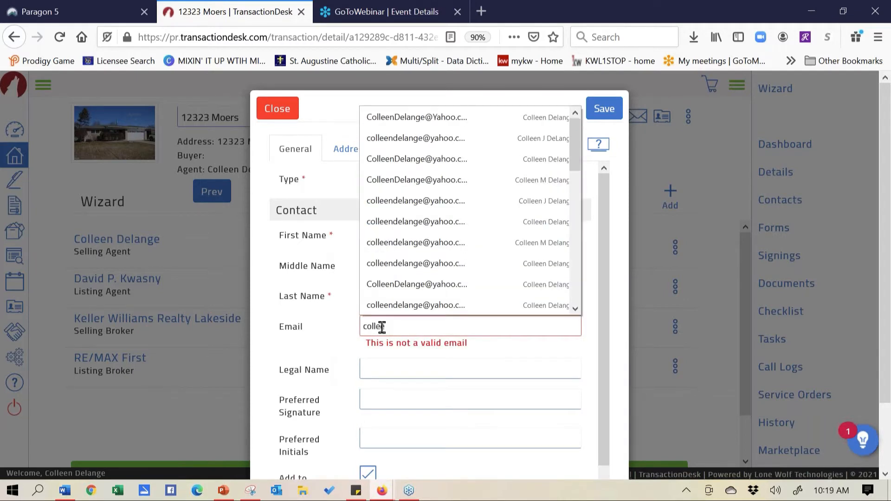
{"action": "key", "text": "Down"}
{"action": "key", "text": "Return"}
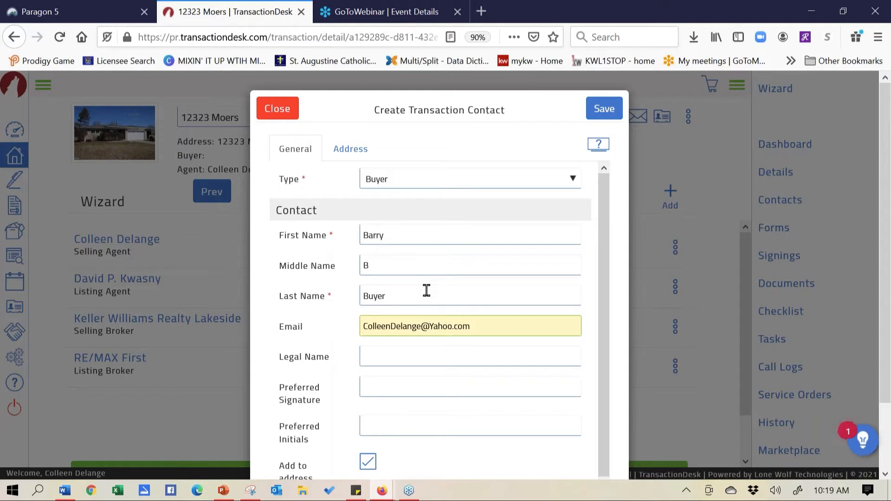
Type a legal name, then clear it so Legal Name stays blank, and save the buyer contact
{"action": "left_click", "coordinate": [406, 348]}
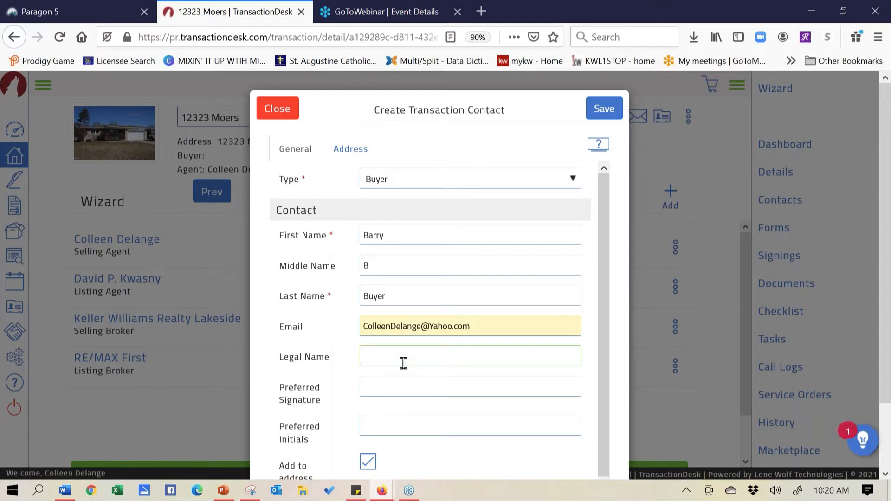
{"action": "type", "text": "Power of Att for Sally"}
{"action": "left_click", "coordinate": [469, 386]}
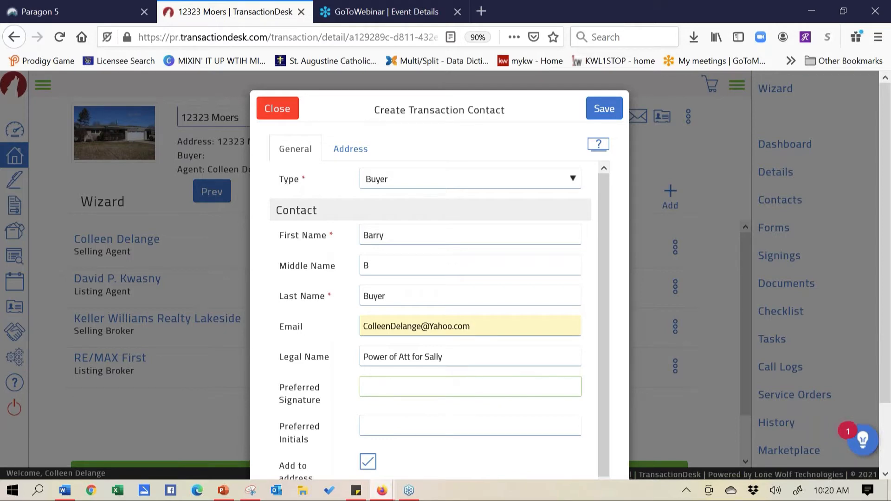
{"action": "left_click_drag", "start_coordinate": [457, 349], "coordinate": [355, 360]}
{"action": "key", "text": "BackSpace"}
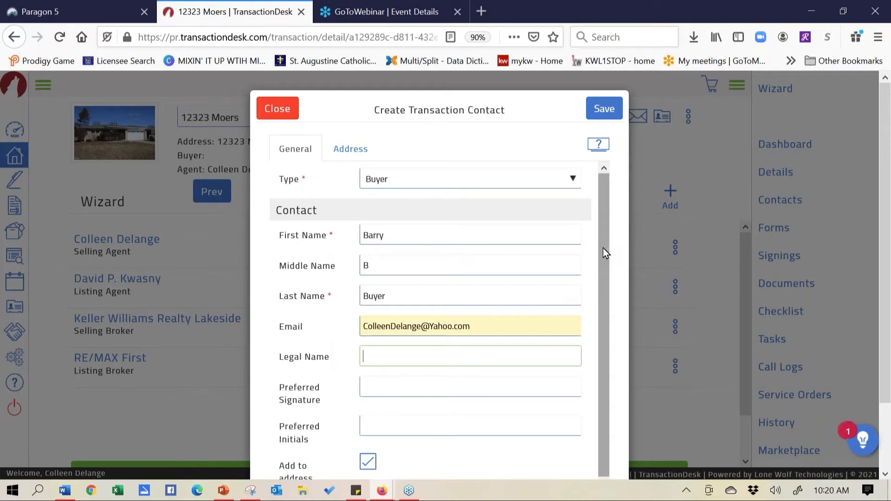
{"action": "left_click_drag", "start_coordinate": [603, 248], "coordinate": [602, 295]}
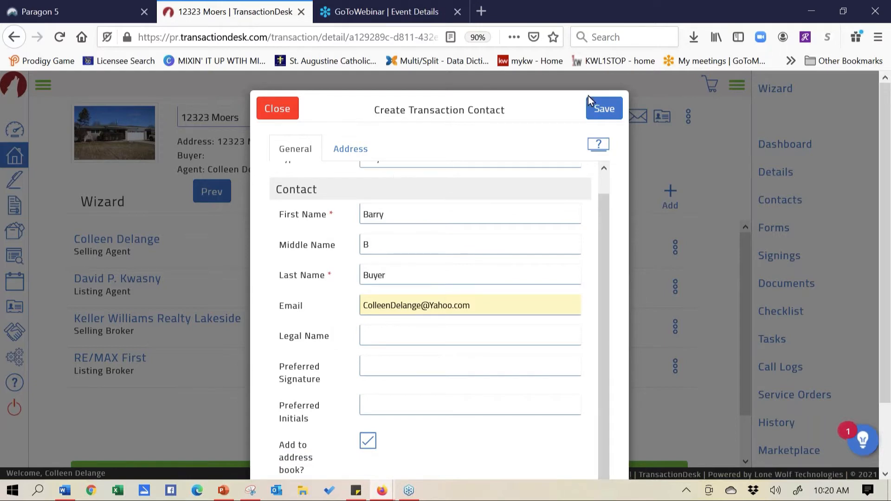
{"action": "left_click", "coordinate": [605, 109]}
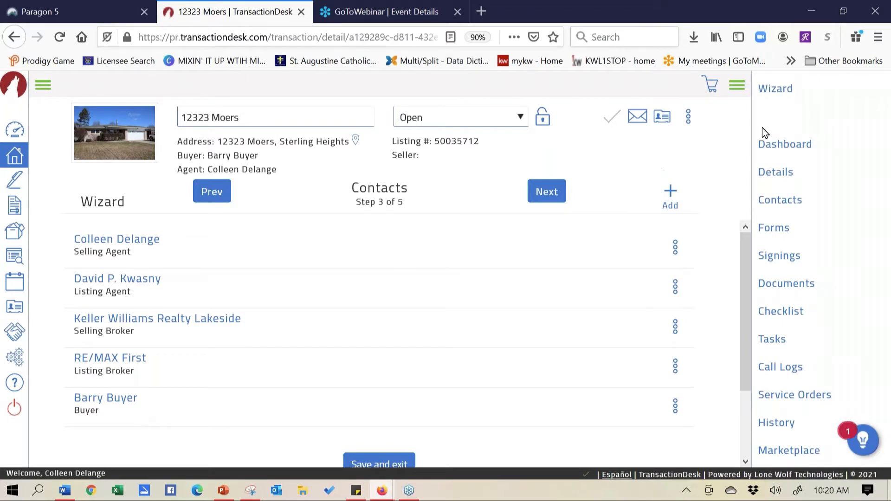
Bring up the + Add contact options on the Contacts step now listing five contacts
{"action": "left_click", "coordinate": [670, 191]}
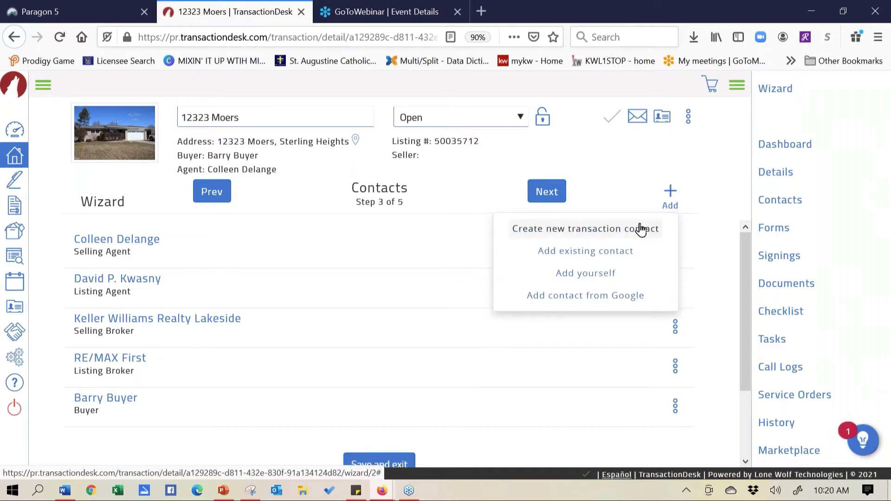
Open a blank new contact form, browse its Type choices without picking one, then discard it
{"action": "left_click", "coordinate": [641, 229]}
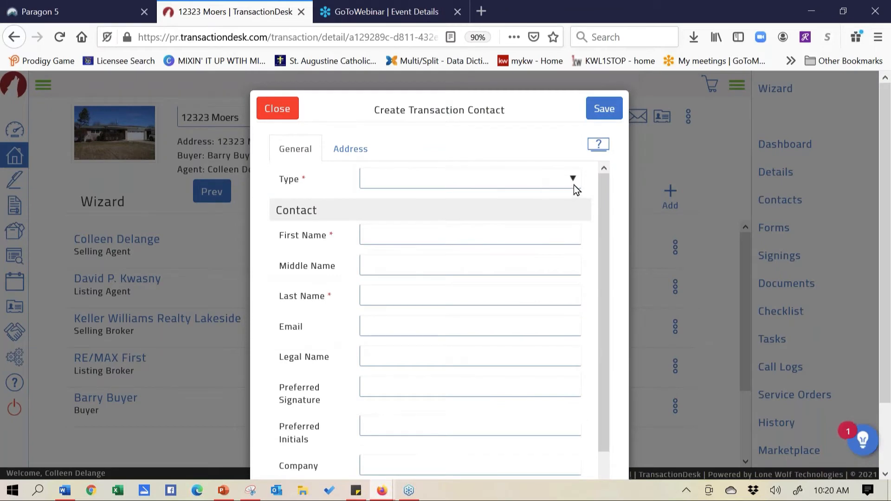
{"action": "left_click", "coordinate": [574, 181]}
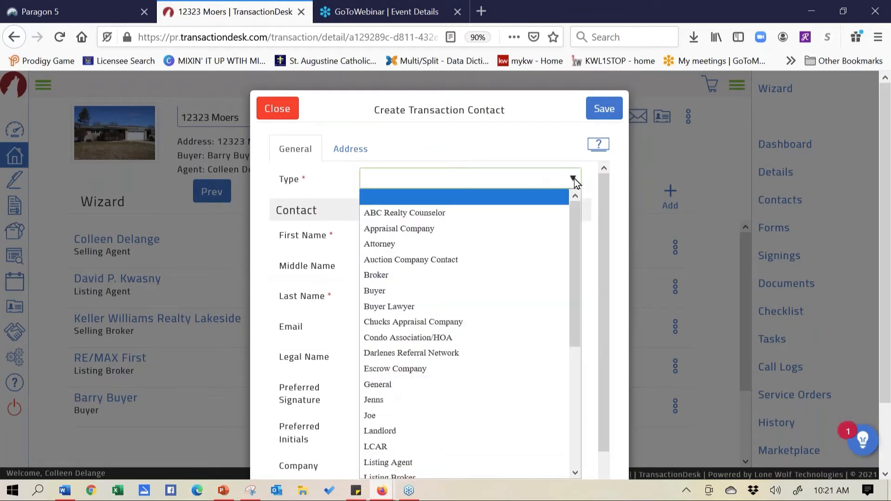
{"action": "left_click", "coordinate": [532, 136]}
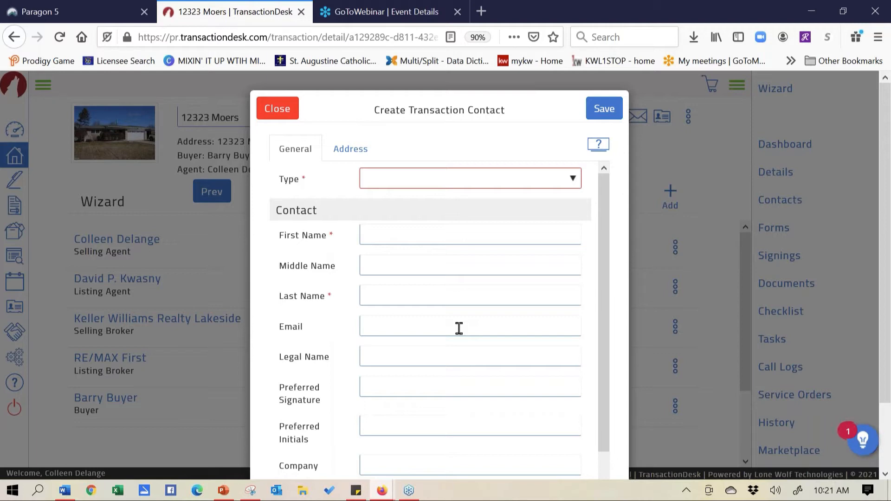
{"action": "left_click", "coordinate": [272, 111]}
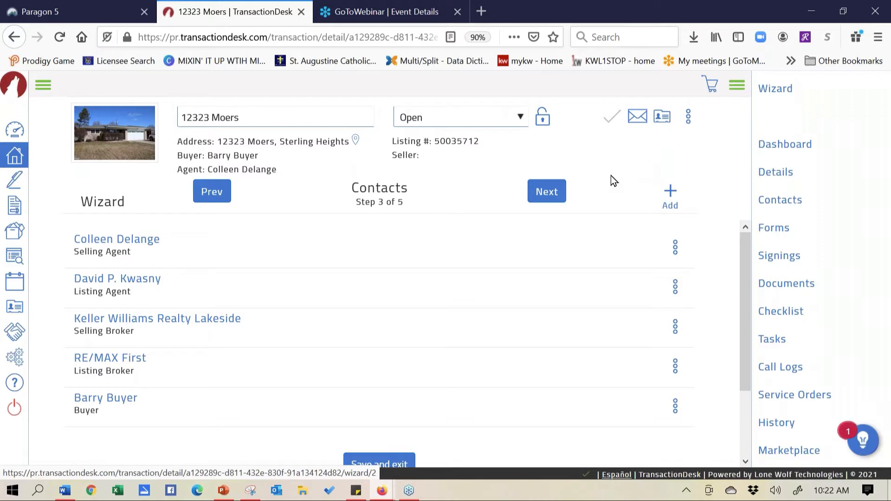
Advance the wizard from Contacts to the Forms step (4 of 5)
{"action": "left_click", "coordinate": [551, 198]}
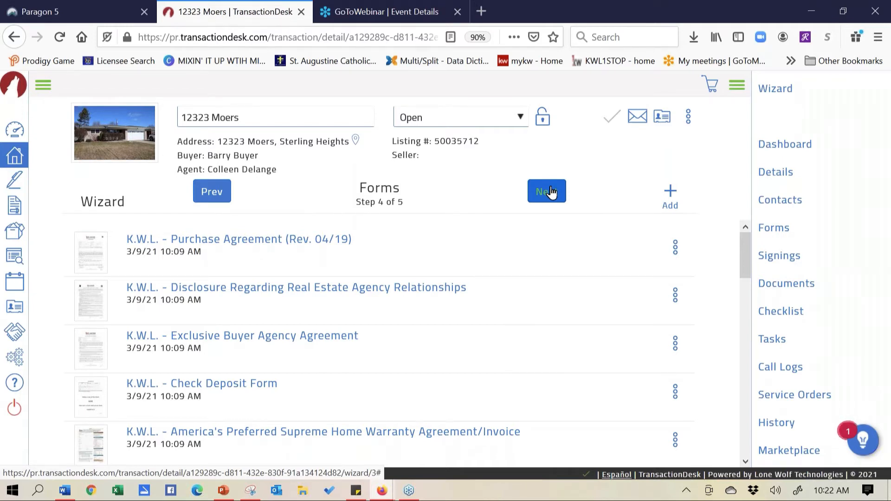
Advance the wizard to the Documents step (5 of 5) listing the four PDFs
{"action": "left_click", "coordinate": [551, 191]}
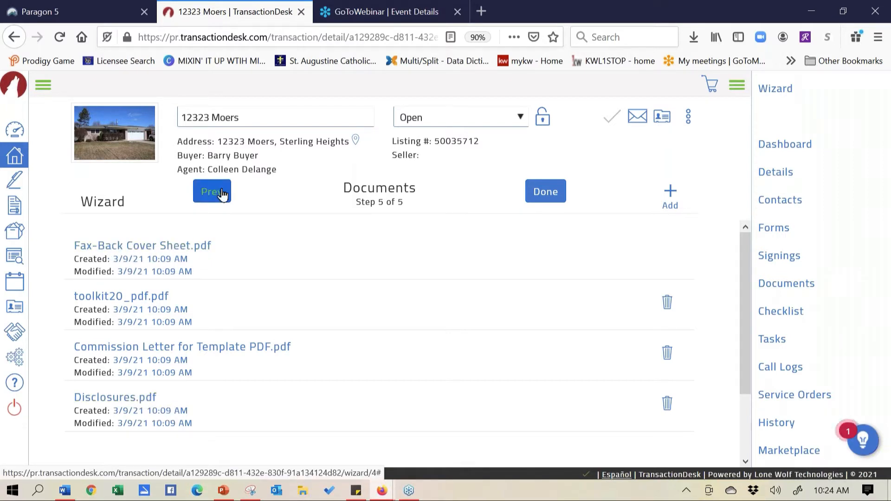
Return to Forms and drag the Purchase Agreement to third, after Exclusive Buyer Agency Agreement
{"action": "left_click", "coordinate": [207, 196]}
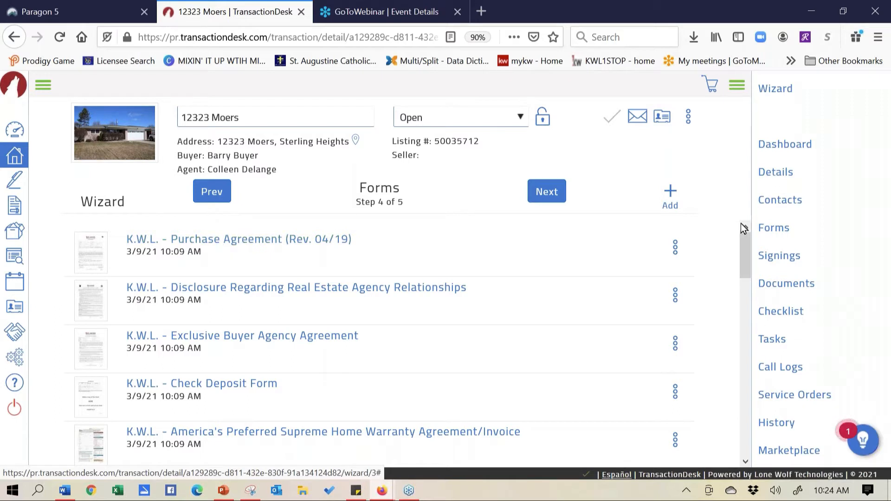
{"action": "left_click", "coordinate": [676, 253]}
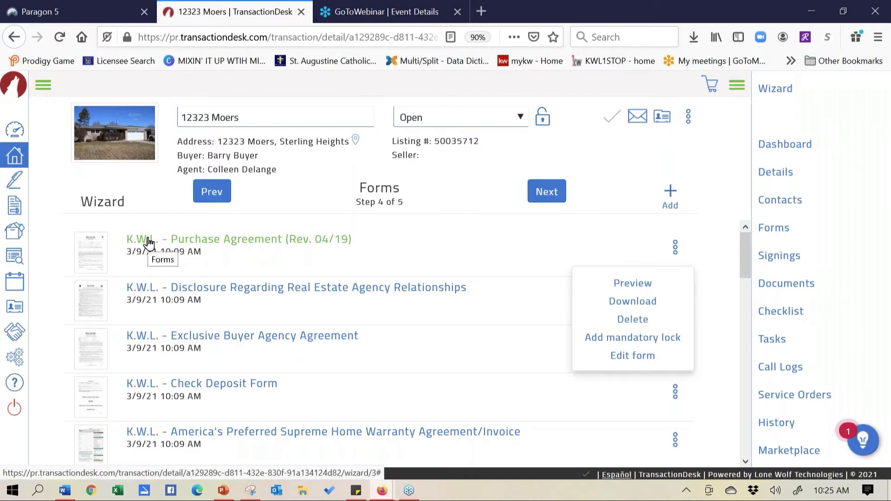
{"action": "left_click_drag", "start_coordinate": [93, 284], "coordinate": [90, 353]}
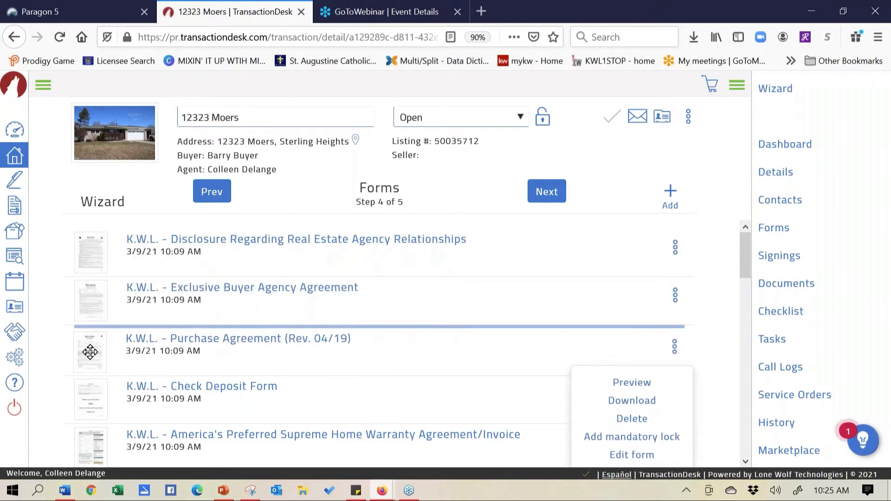
{"action": "mouse_move", "coordinate": [90, 353]}
{"action": "left_mouse_down"}
{"action": "mouse_move", "coordinate": [89, 316]}
{"action": "mouse_move", "coordinate": [87, 344]}
{"action": "left_mouse_up"}
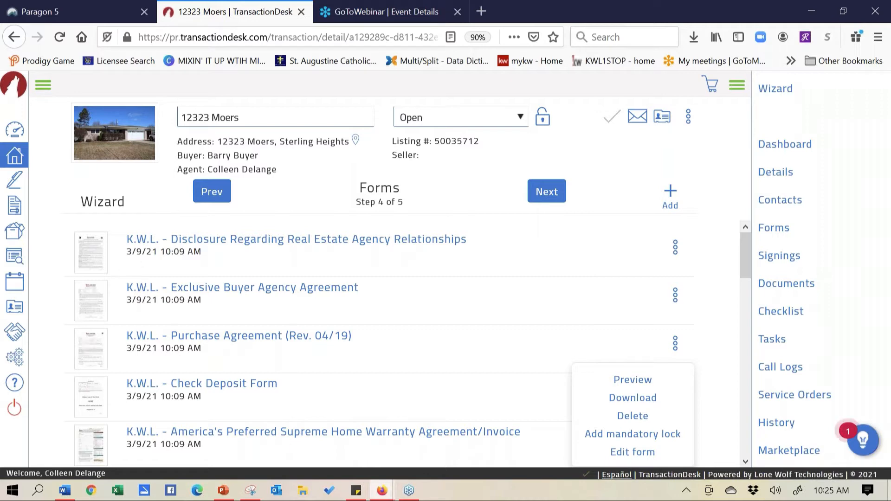
{"action": "mouse_move", "coordinate": [97, 350]}
{"action": "left_mouse_down"}
{"action": "mouse_move", "coordinate": [96, 413]}
{"action": "mouse_move", "coordinate": [95, 316]}
{"action": "mouse_move", "coordinate": [97, 358]}
{"action": "left_mouse_up"}
Preview the Purchase Agreement, review sections 1a–1d, and load page 1 in the Document Markup Tool
{"action": "left_click", "coordinate": [627, 380]}
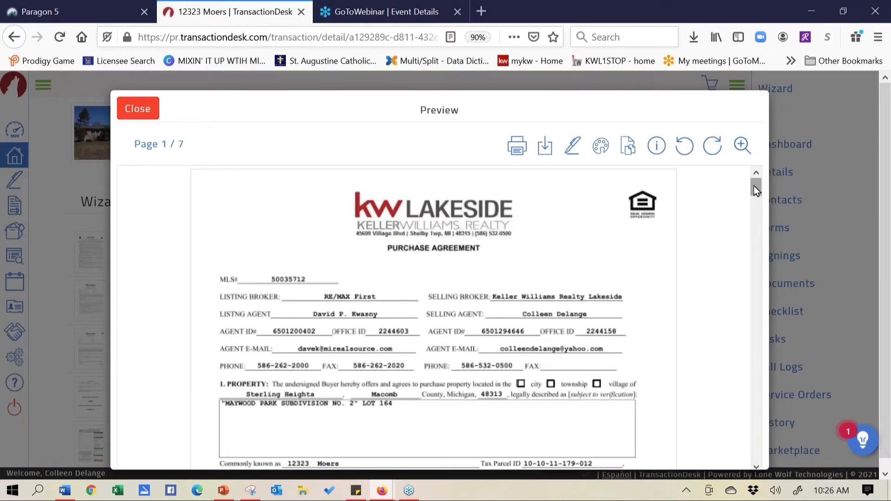
{"action": "mouse_move", "coordinate": [754, 186]}
{"action": "left_mouse_down"}
{"action": "mouse_move", "coordinate": [754, 200]}
{"action": "mouse_move", "coordinate": [755, 187]}
{"action": "left_mouse_up"}
{"action": "mouse_move", "coordinate": [756, 188]}
{"action": "left_mouse_down"}
{"action": "mouse_move", "coordinate": [754, 205]}
{"action": "mouse_move", "coordinate": [754, 175]}
{"action": "left_mouse_up"}
{"action": "left_click_drag", "start_coordinate": [759, 186], "coordinate": [759, 199]}
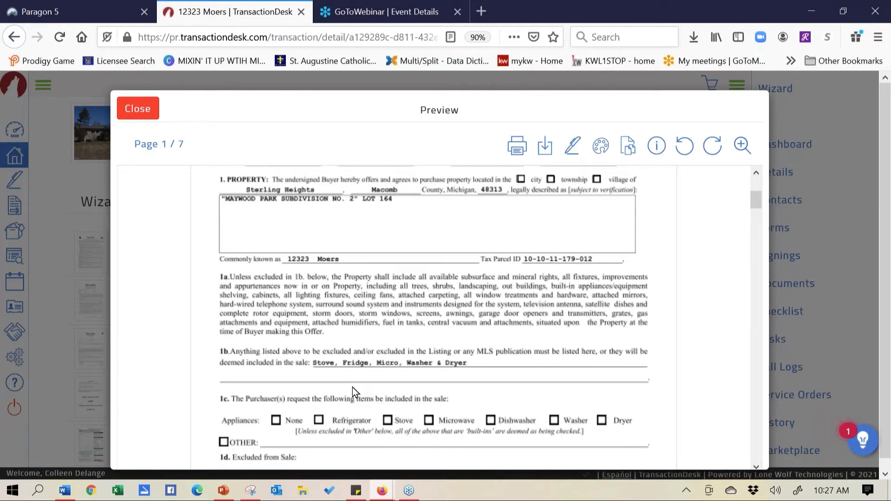
{"action": "left_click", "coordinate": [602, 148]}
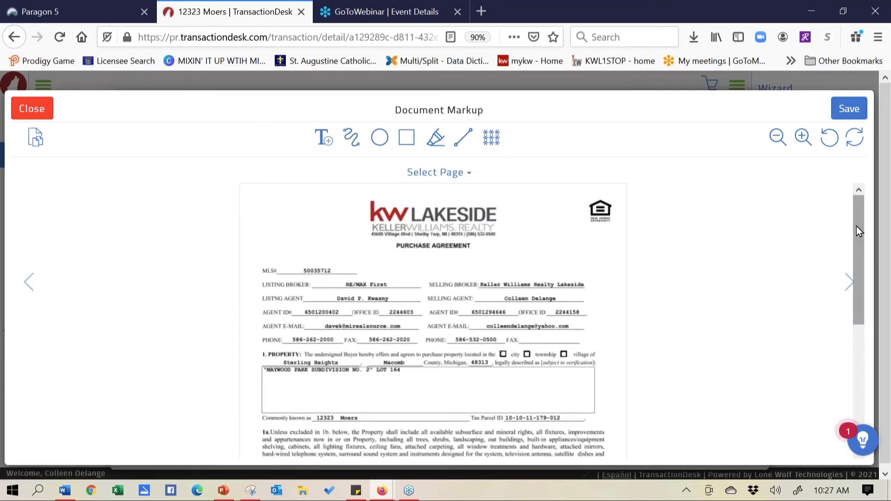
Draw a straight line through 'Stove, Fridge, Micro, Washer & Dryer' in section 1b
{"action": "left_click_drag", "start_coordinate": [857, 227], "coordinate": [860, 268]}
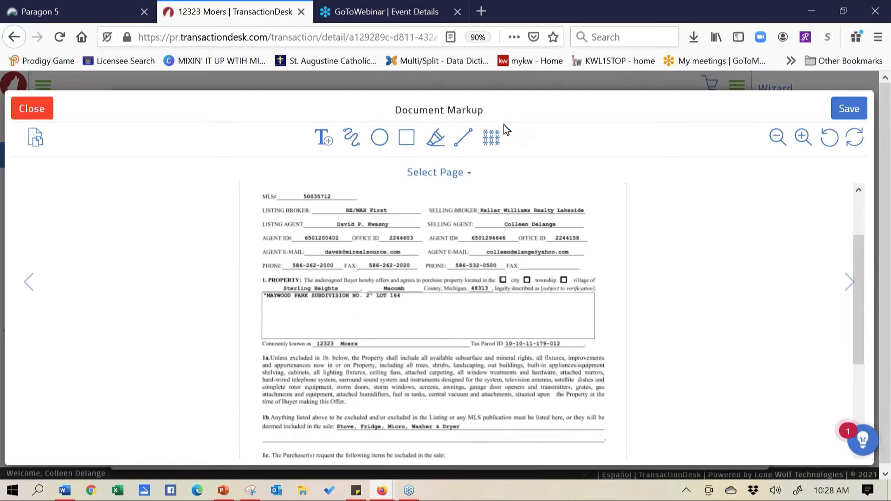
{"action": "left_click", "coordinate": [462, 142]}
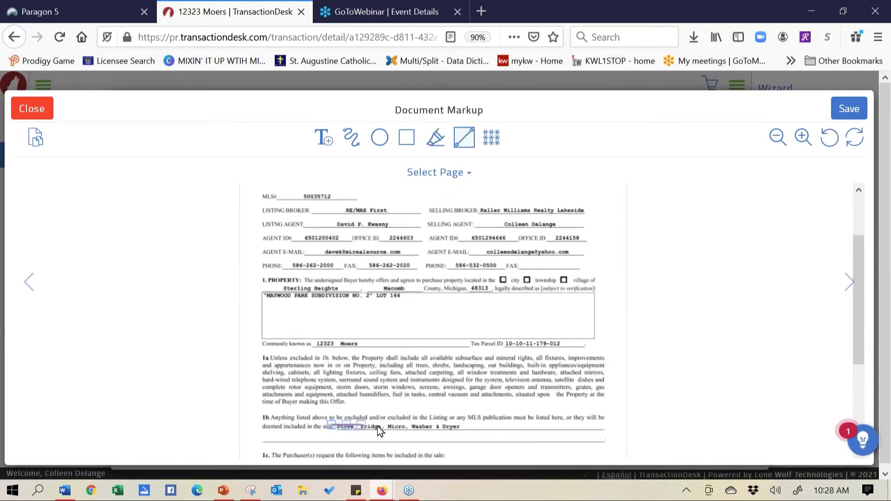
{"action": "left_click_drag", "start_coordinate": [377, 426], "coordinate": [463, 425]}
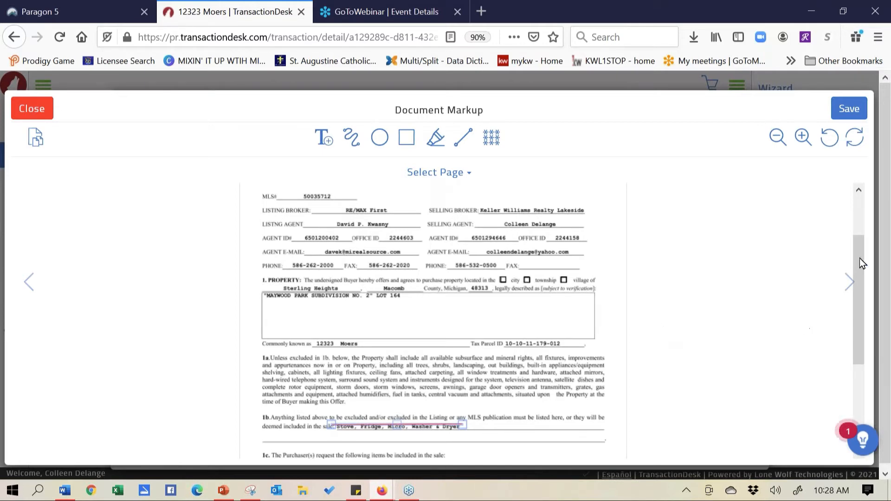
{"action": "left_click_drag", "start_coordinate": [857, 250], "coordinate": [859, 324]}
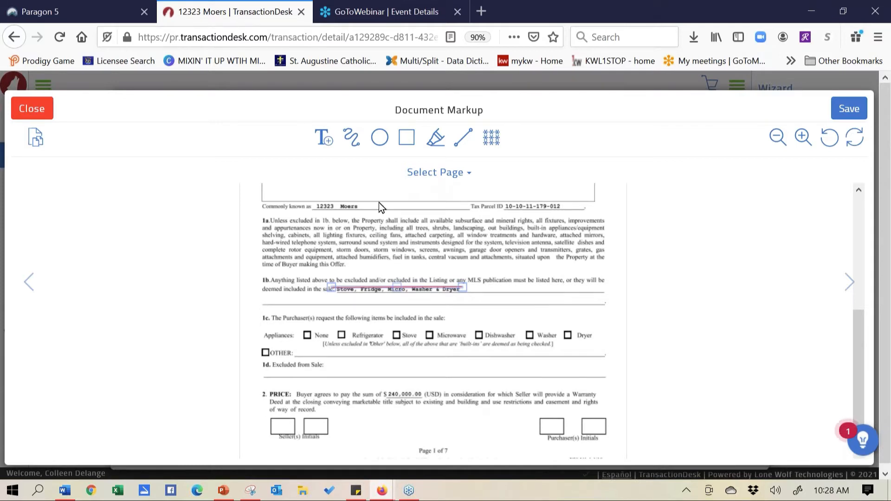
Add a text box reading $250,000 over the $240,000.00 price in section 2
{"action": "left_click", "coordinate": [325, 139]}
{"action": "left_click_drag", "start_coordinate": [387, 389], "coordinate": [427, 390]}
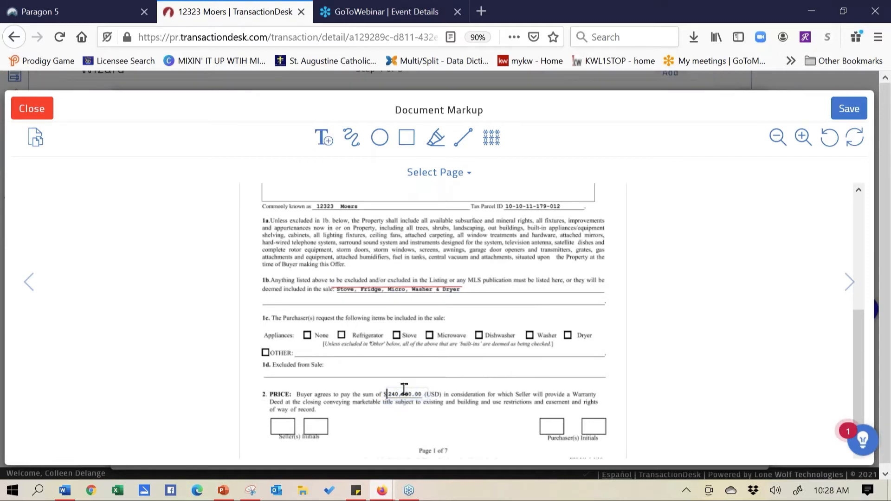
{"action": "type", "text": "$250,0000"}
{"action": "key", "text": "BackSpace"}
{"action": "left_click", "coordinate": [408, 393]}
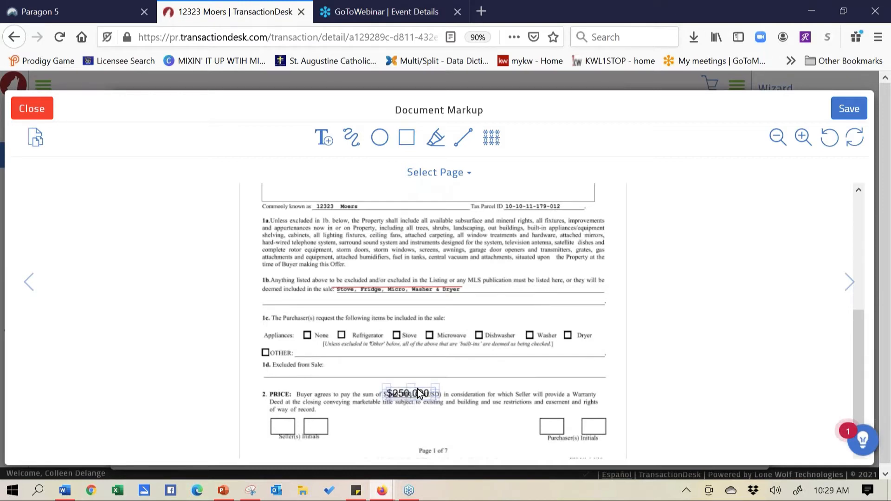
Give the $250,000 text box a white background and size 11 font, covering the old $240,000.00 price
{"action": "left_click", "coordinate": [420, 394]}
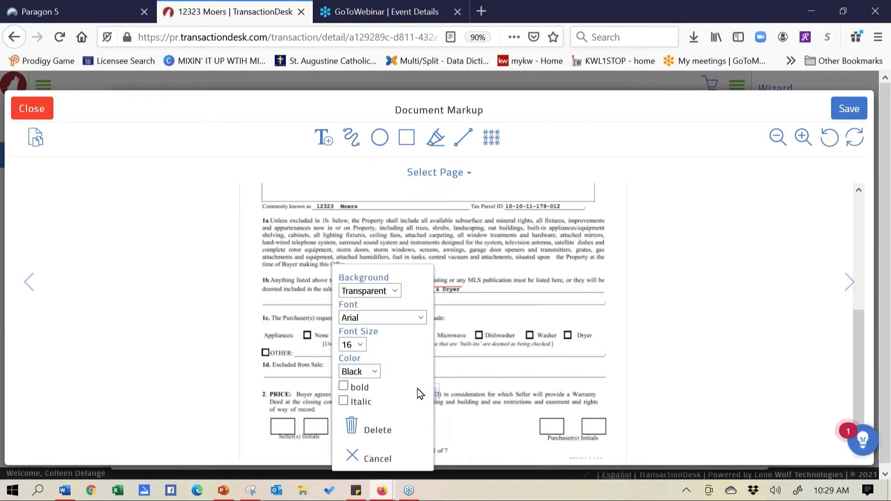
{"action": "left_click", "coordinate": [395, 292]}
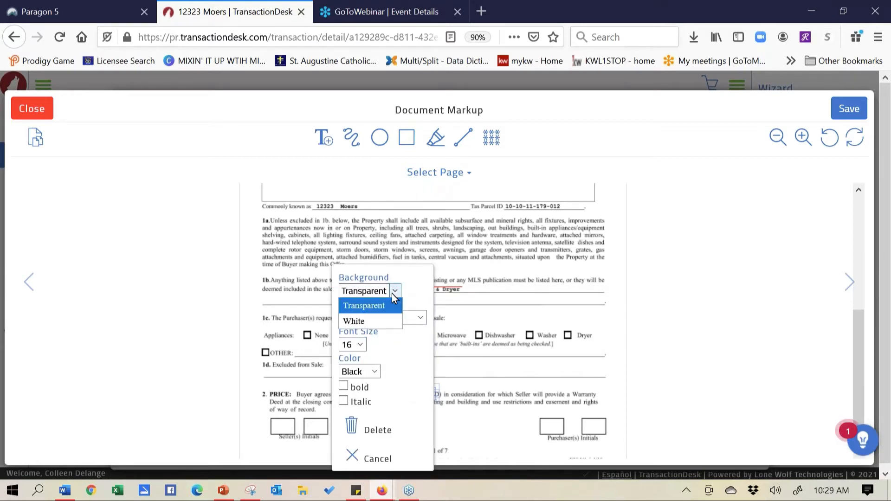
{"action": "left_click", "coordinate": [386, 319]}
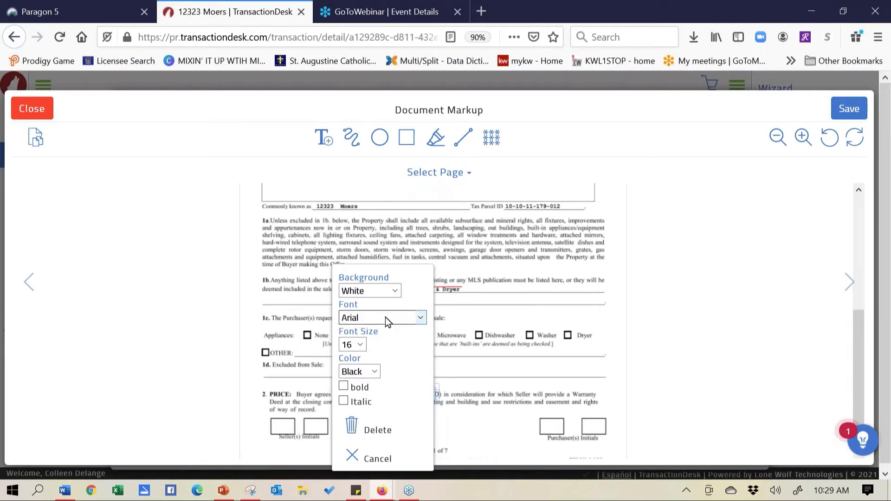
{"action": "left_click", "coordinate": [361, 346]}
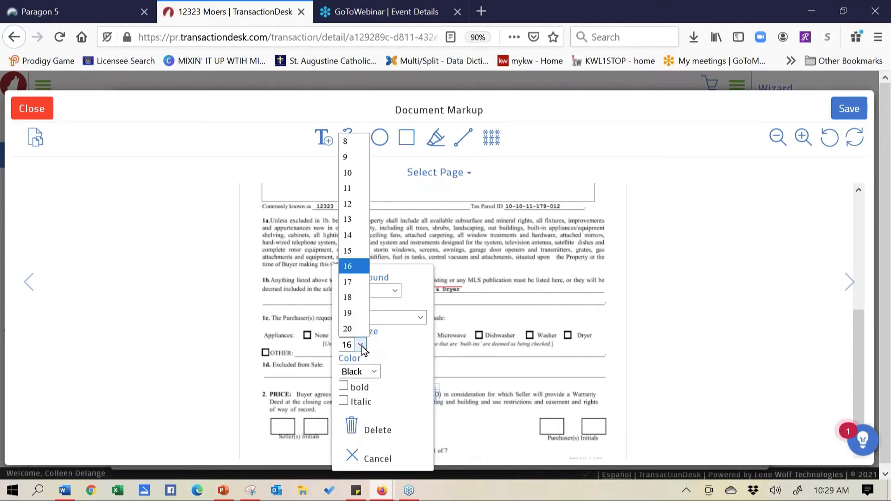
{"action": "left_click", "coordinate": [348, 190]}
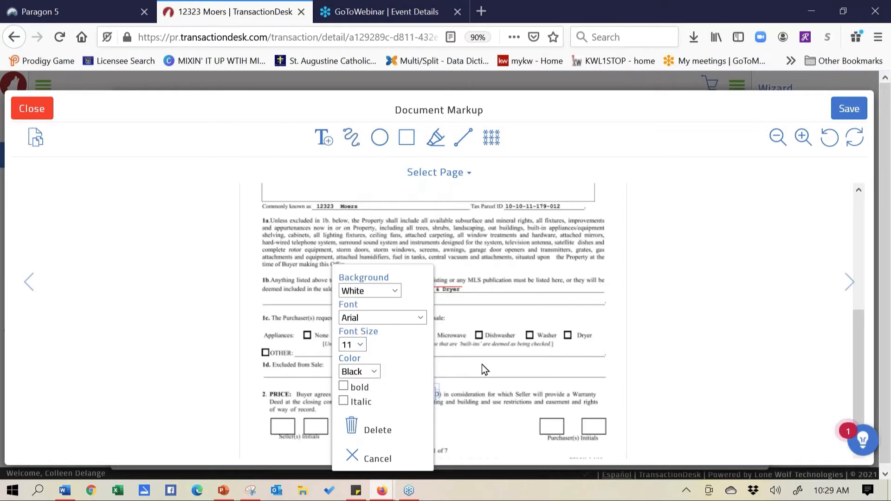
{"action": "left_click", "coordinate": [494, 308]}
{"action": "mouse_move", "coordinate": [413, 394]}
{"action": "left_mouse_down"}
{"action": "mouse_move", "coordinate": [404, 390]}
{"action": "mouse_move", "coordinate": [426, 395]}
{"action": "left_mouse_up"}
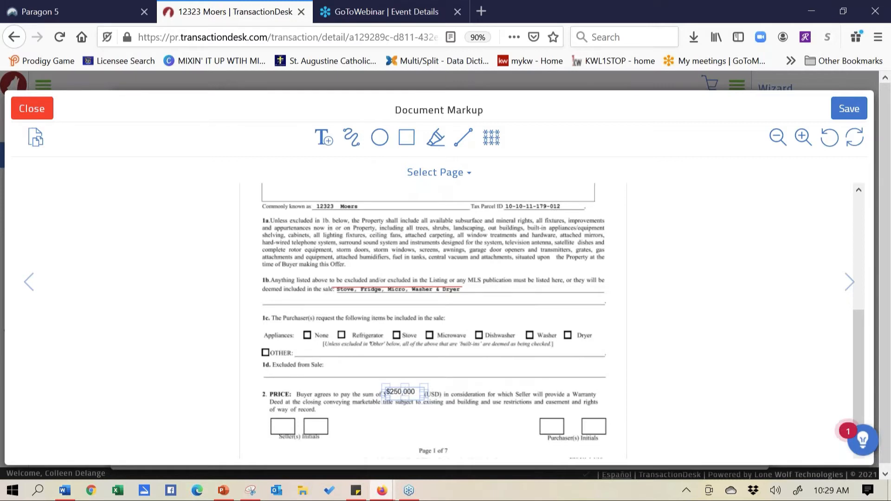
{"action": "left_click_drag", "start_coordinate": [400, 389], "coordinate": [402, 388]}
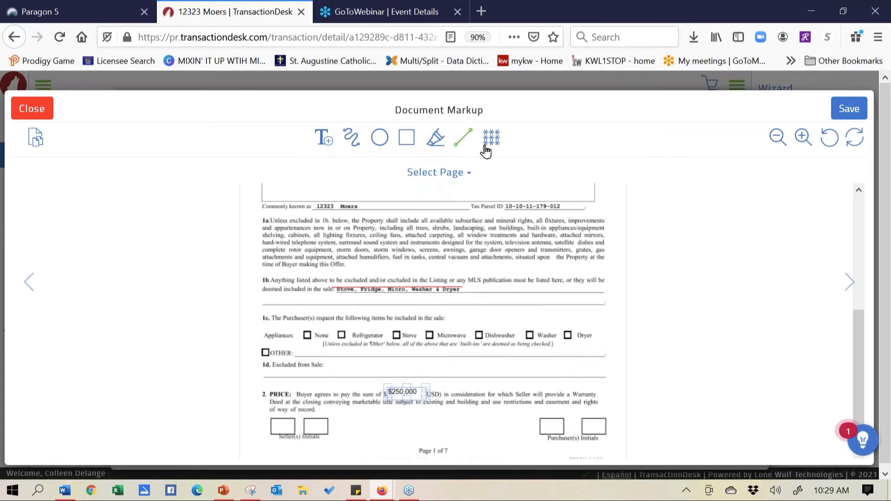
Highlight paragraph 1a from "Unless excluded in 1b" through "attached humidifiers" with the Highlighter tool
{"action": "left_click", "coordinate": [436, 138]}
{"action": "left_click_drag", "start_coordinate": [269, 219], "coordinate": [385, 262]}
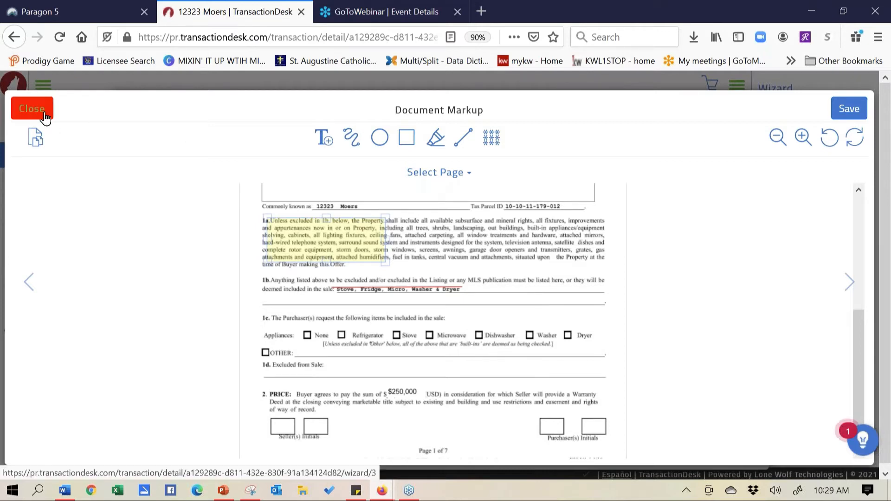
Close the Purchase Agreement markup without saving changes, returning to the Forms step
{"action": "left_click", "coordinate": [31, 108]}
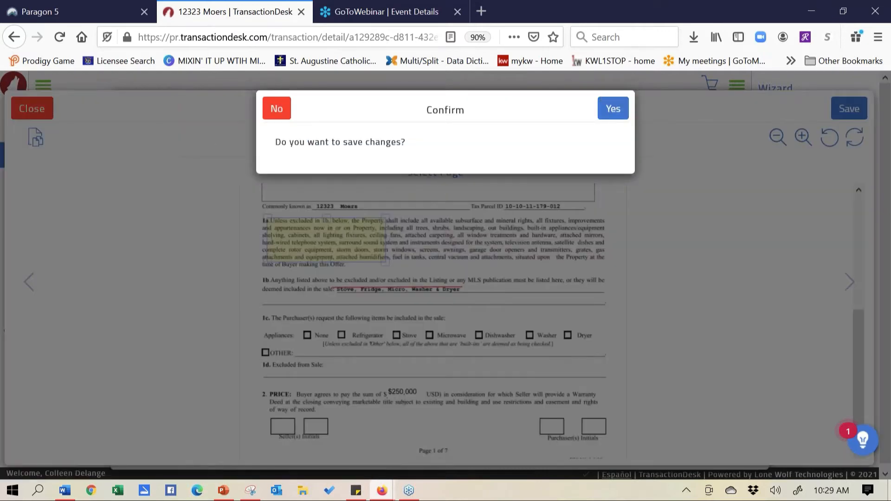
{"action": "left_click", "coordinate": [279, 109]}
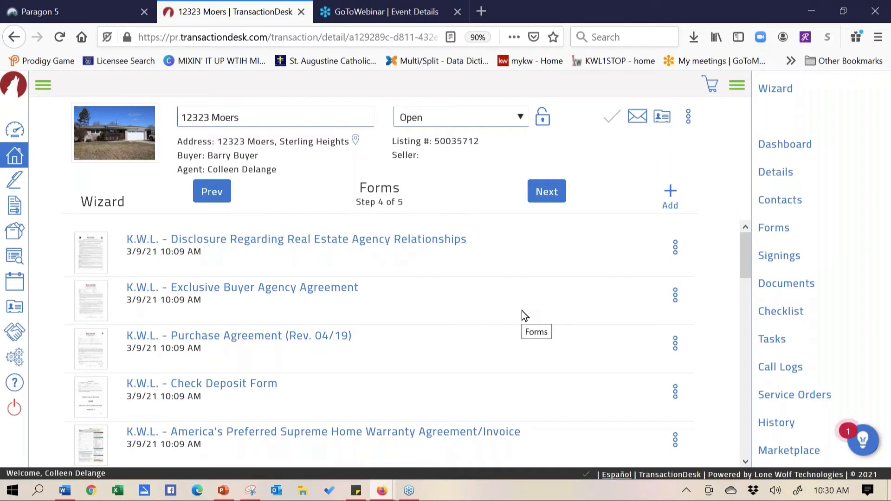
{"action": "left_click_drag", "start_coordinate": [748, 246], "coordinate": [758, 226]}
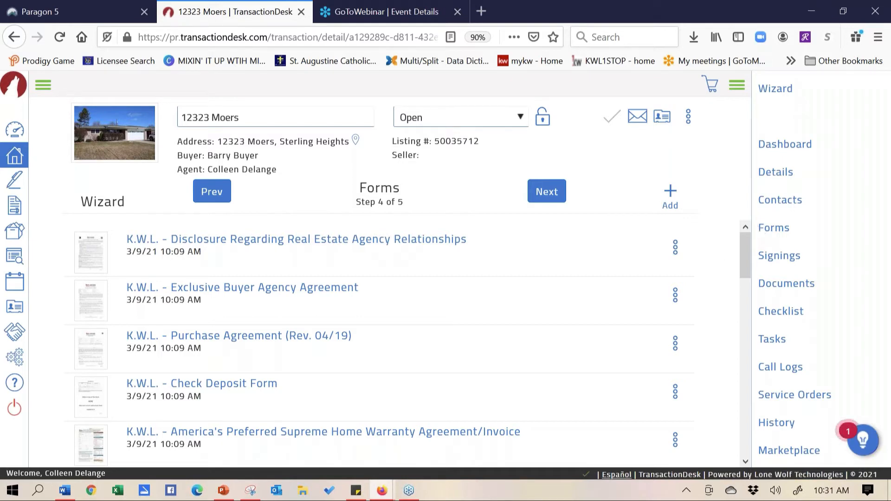
Preview the Purchase Agreement (Rev. 04/19) and open its seven pages in the Document Slicer
{"action": "left_click", "coordinate": [676, 344]}
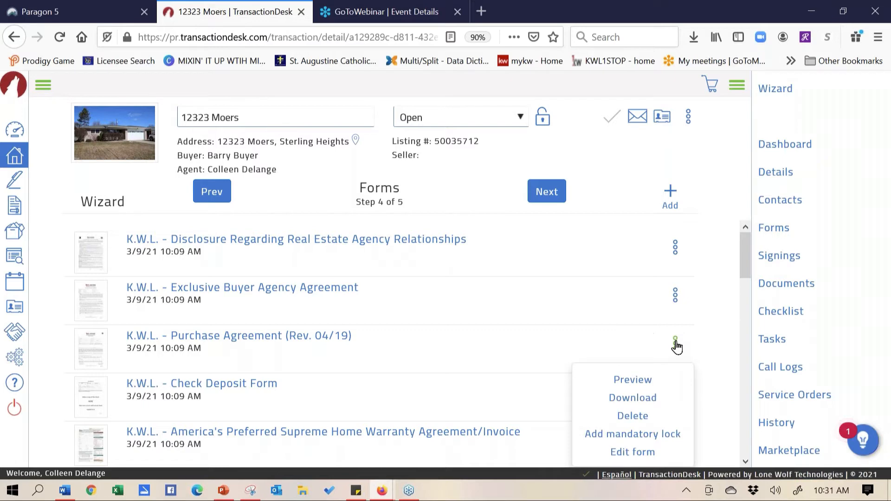
{"action": "left_click", "coordinate": [627, 382]}
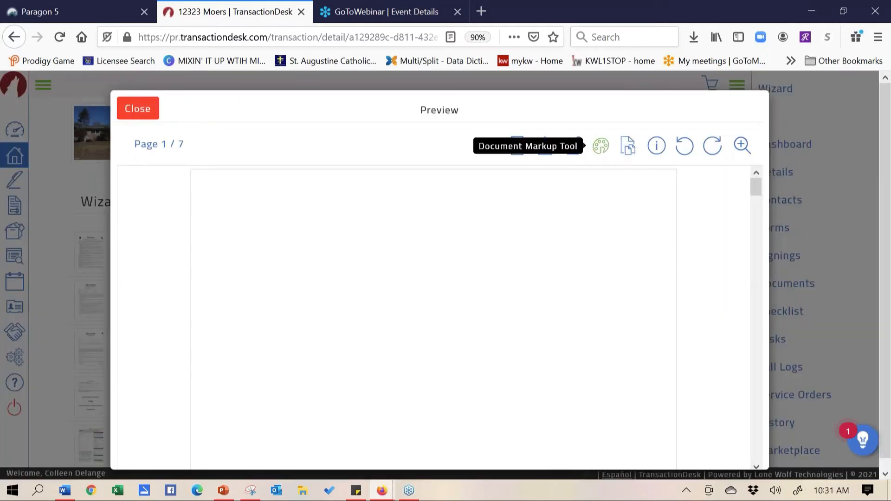
{"action": "left_click", "coordinate": [627, 149]}
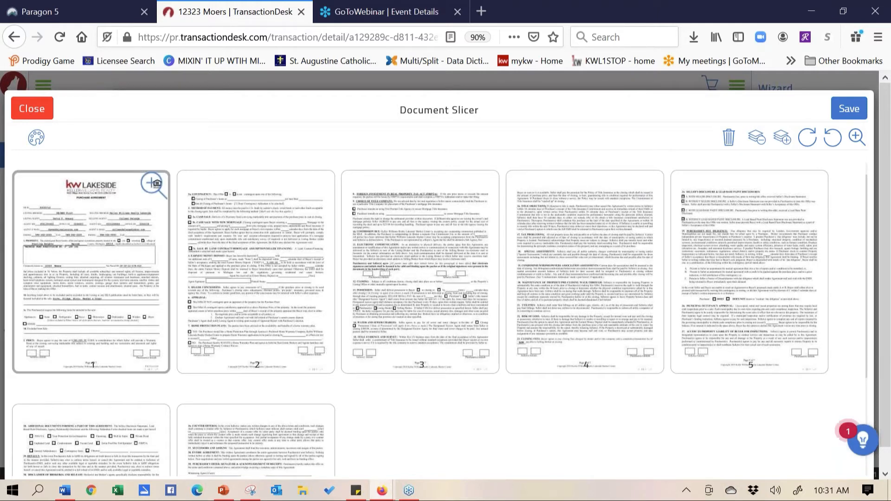
Save pages 1–3 as a new counter offer document named for the client, set to open after saving
{"action": "left_click", "coordinate": [237, 244]}
{"action": "left_click", "coordinate": [406, 272]}
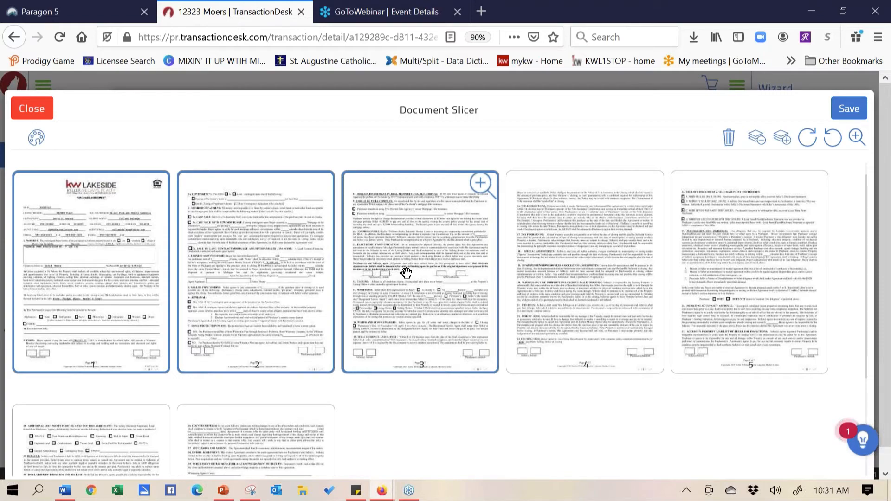
{"action": "left_click", "coordinate": [858, 110]}
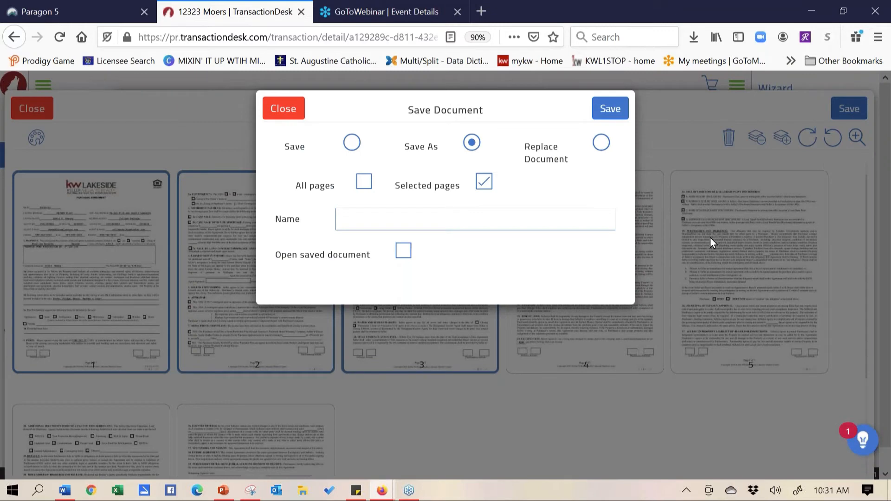
{"action": "left_click", "coordinate": [460, 219]}
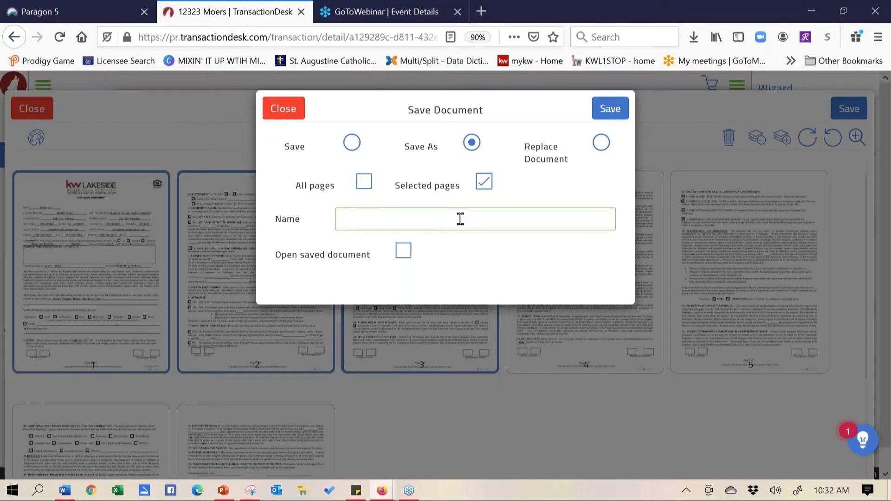
{"action": "type", "text": "Counter Offer for Gail"}
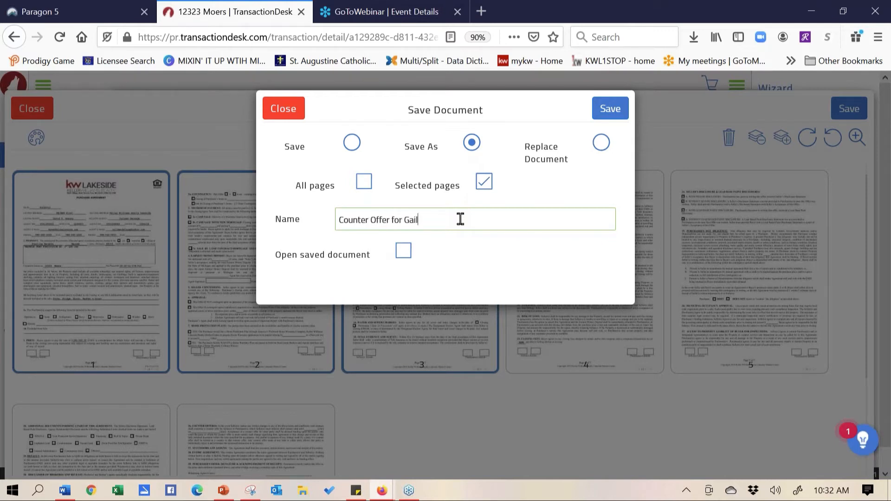
{"action": "left_click", "coordinate": [403, 253]}
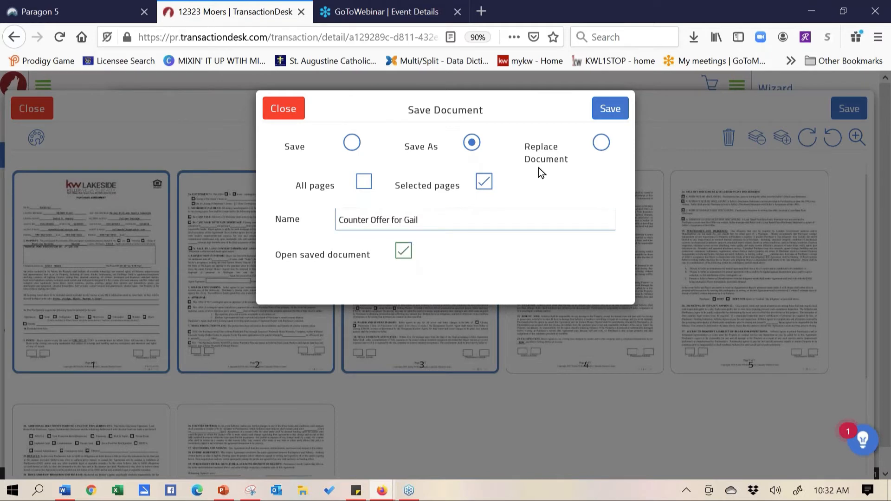
{"action": "left_click", "coordinate": [607, 112]}
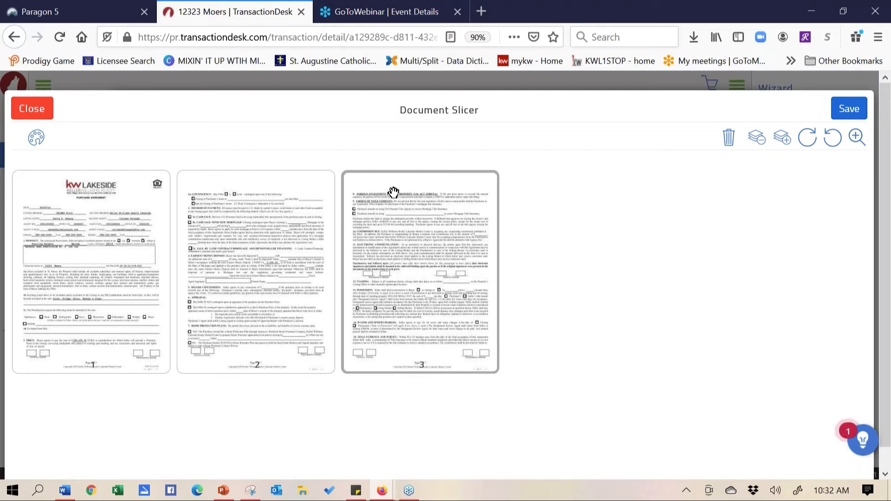
Close the Document Slicer without saving any further changes
{"action": "left_click", "coordinate": [104, 274]}
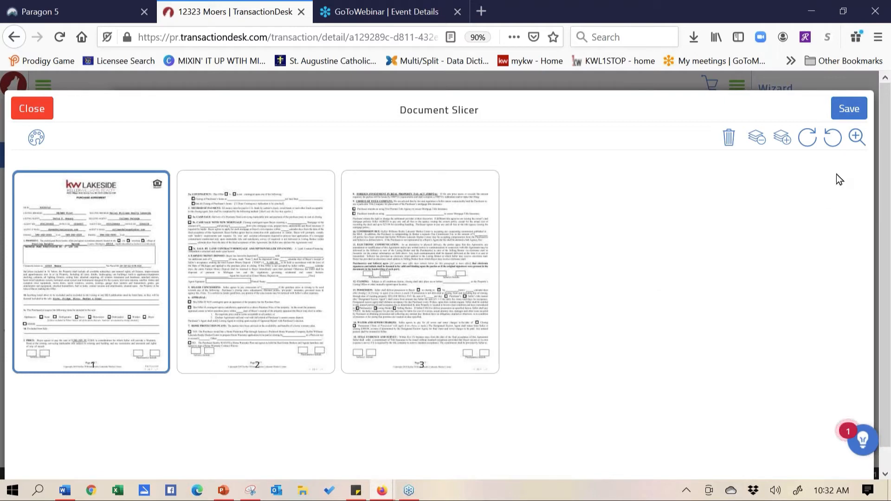
{"action": "left_click", "coordinate": [846, 111]}
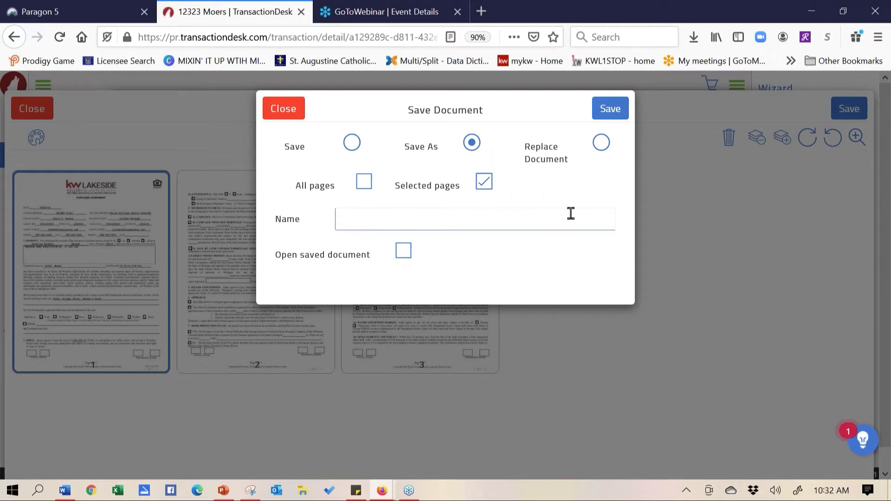
{"action": "left_click", "coordinate": [287, 110]}
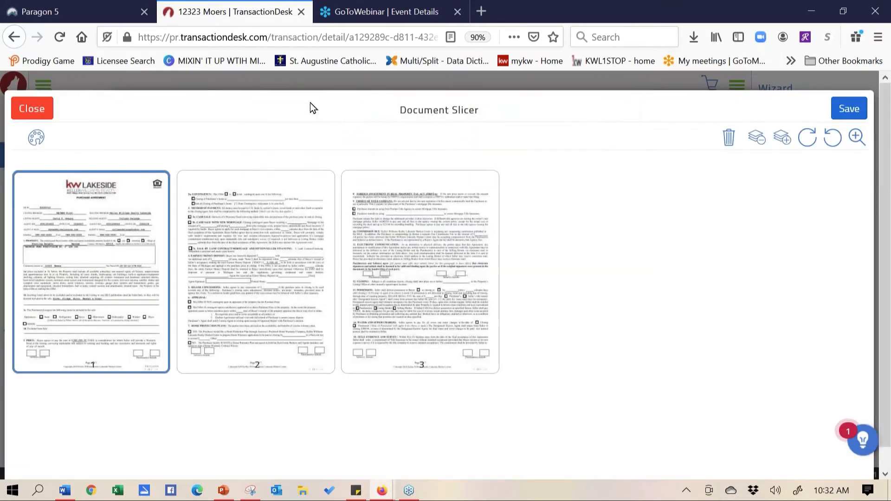
{"action": "left_click", "coordinate": [49, 111]}
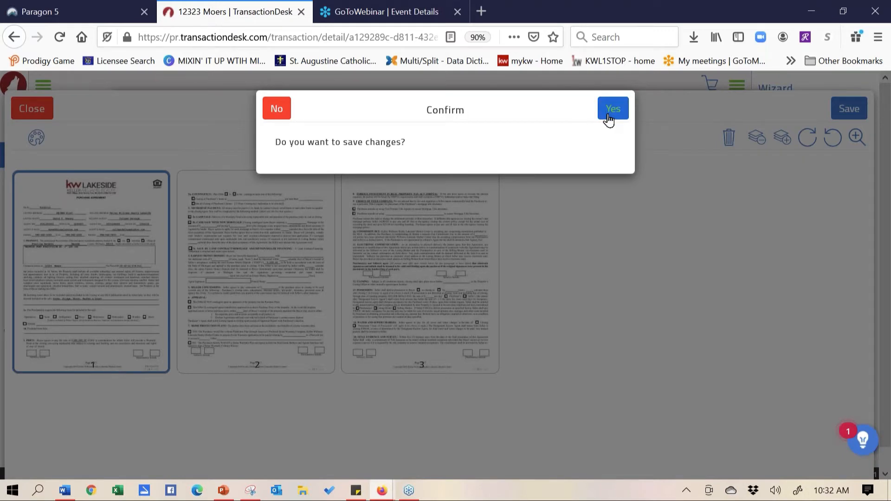
{"action": "left_click", "coordinate": [277, 109]}
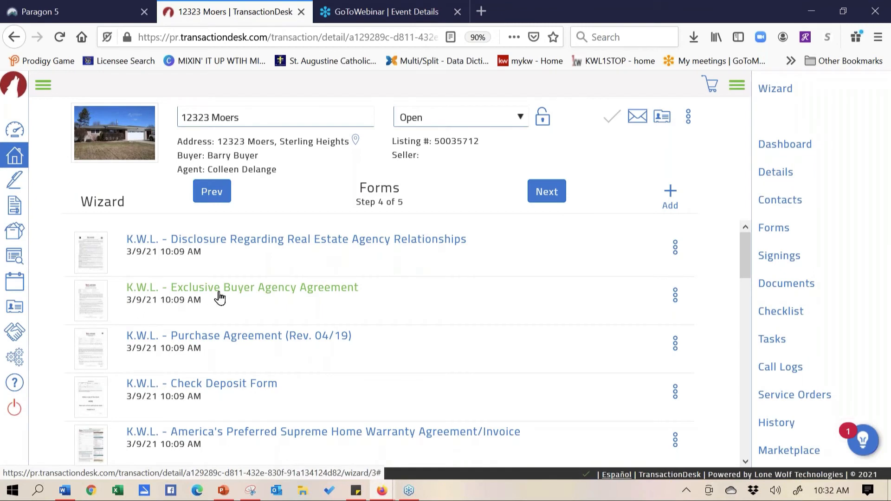
Move the Exclusive Buyer Agency Agreement below the Purchase Agreement and advance to Step 5 Documents
{"action": "left_click_drag", "start_coordinate": [93, 294], "coordinate": [91, 341]}
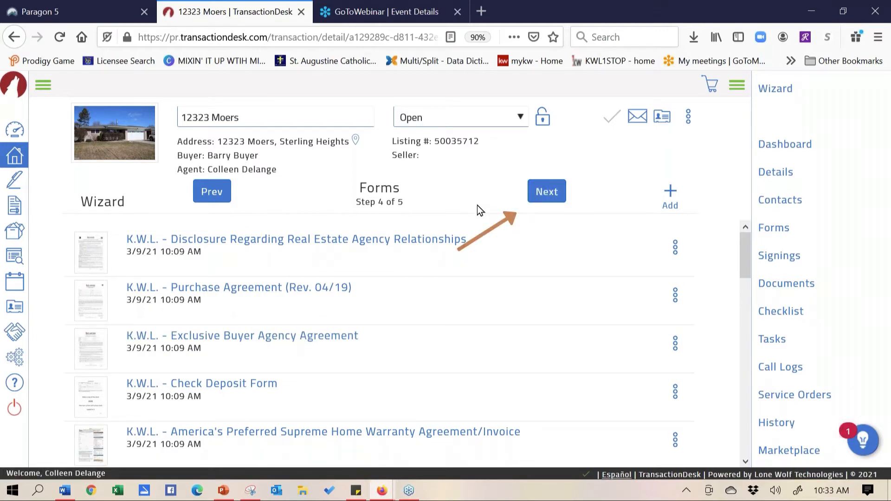
{"action": "left_click", "coordinate": [547, 195]}
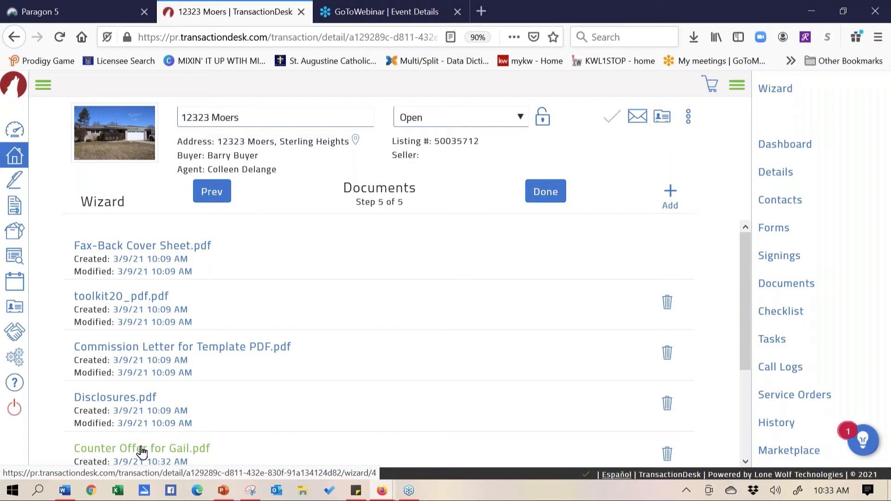
{"action": "left_click", "coordinate": [106, 399]}
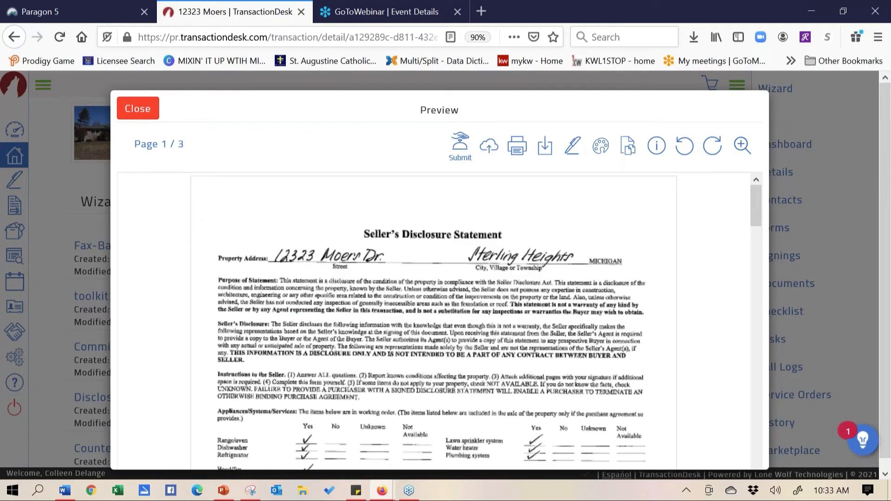
{"action": "left_click", "coordinate": [138, 110]}
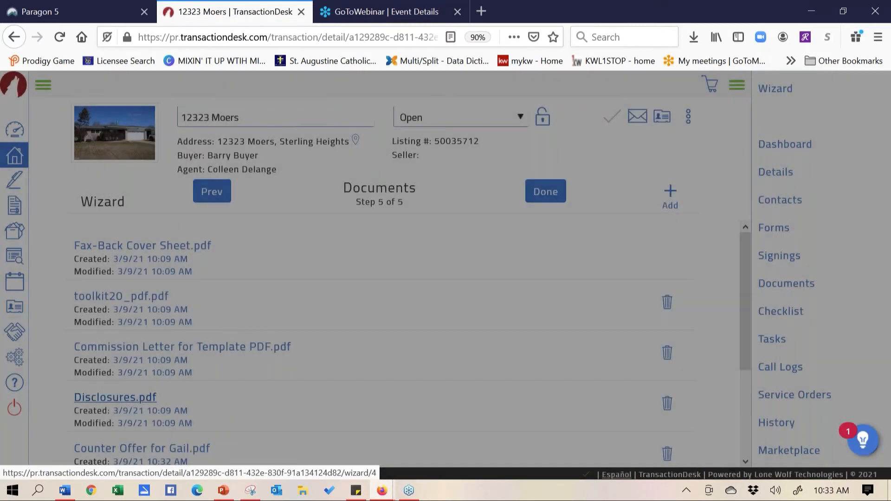
{"action": "left_click", "coordinate": [119, 245]}
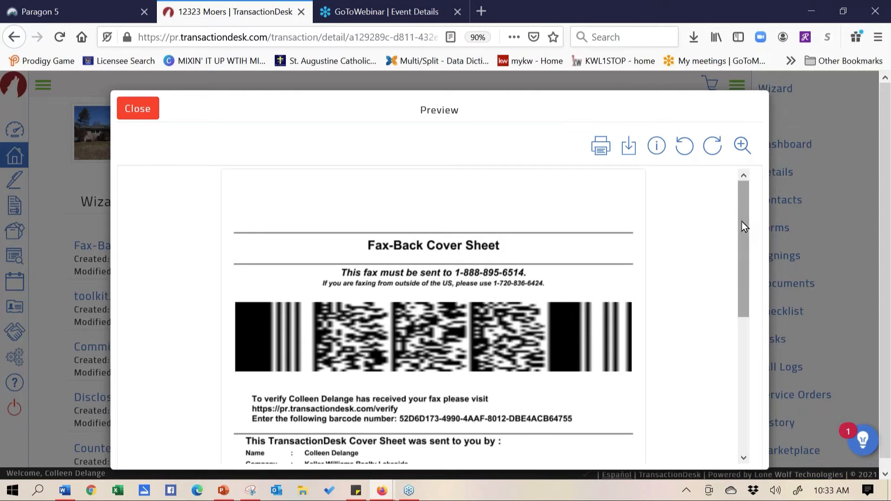
{"action": "mouse_move", "coordinate": [741, 222]}
{"action": "left_mouse_down"}
{"action": "mouse_move", "coordinate": [745, 315]}
{"action": "mouse_move", "coordinate": [732, 209]}
{"action": "left_mouse_up"}
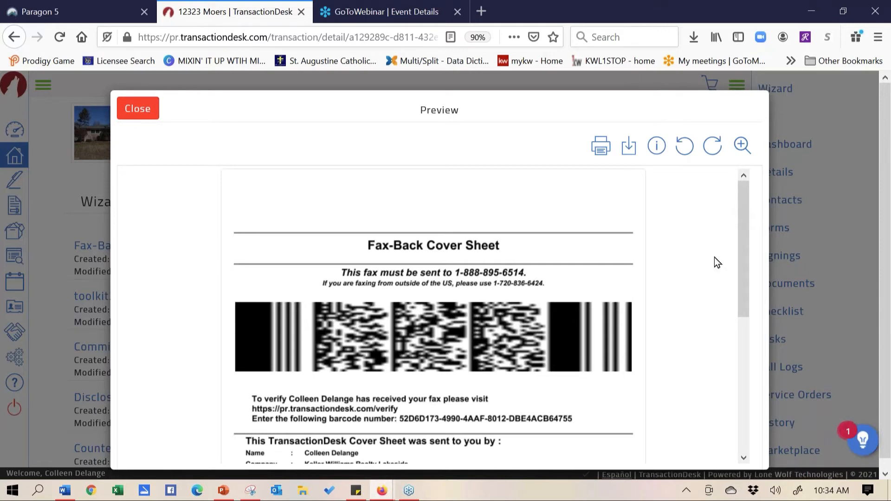
{"action": "left_click_drag", "start_coordinate": [740, 233], "coordinate": [740, 281]}
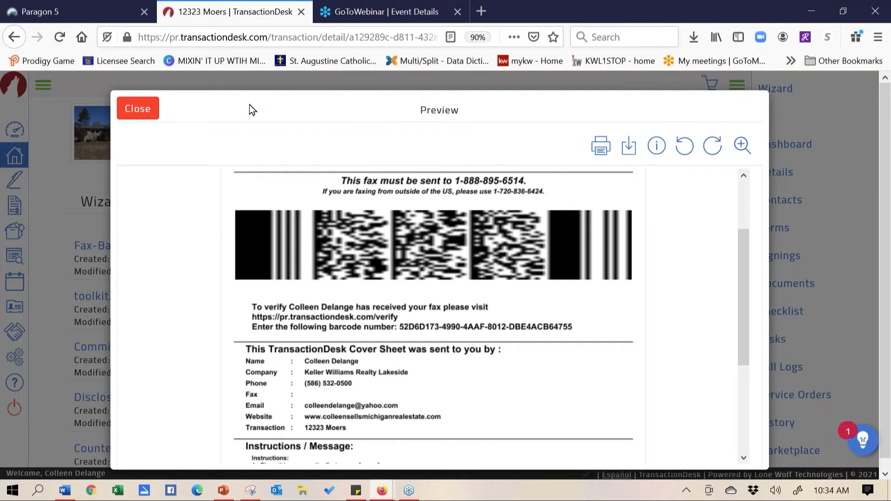
{"action": "left_click", "coordinate": [138, 112]}
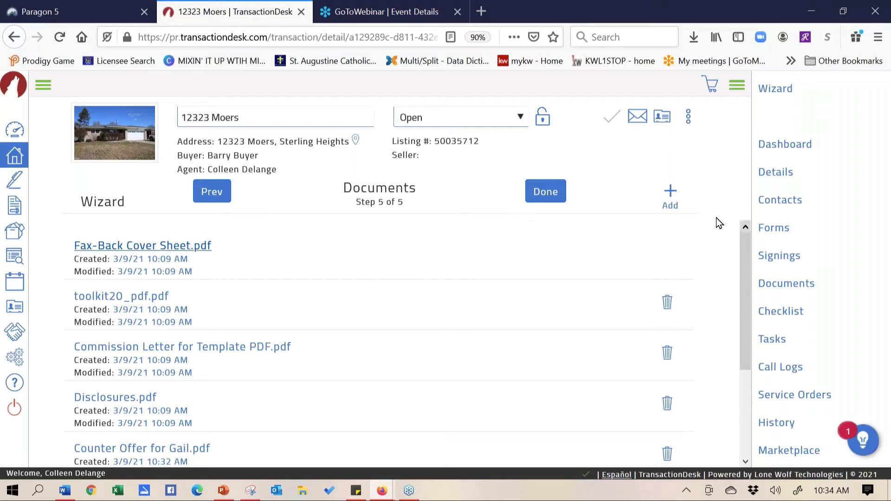
Upload Agency.pdf from the property folder on the Desktop as a new transaction document
{"action": "left_click", "coordinate": [671, 194]}
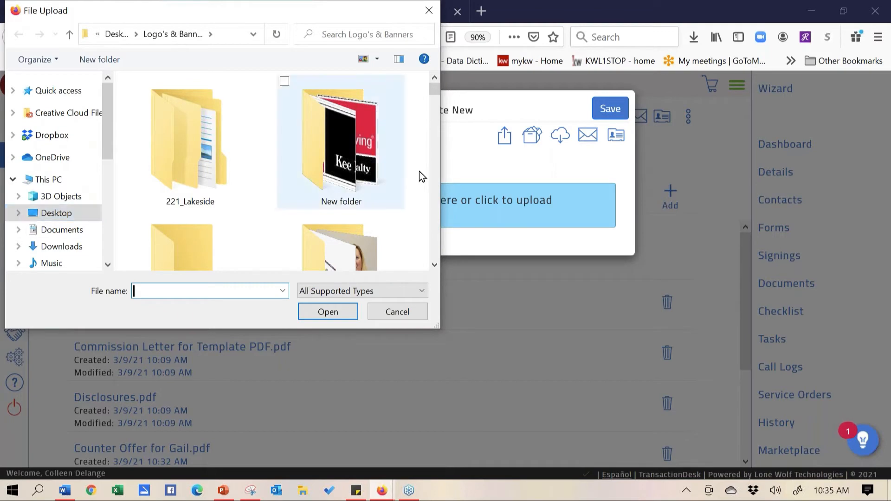
{"action": "left_click", "coordinate": [52, 213]}
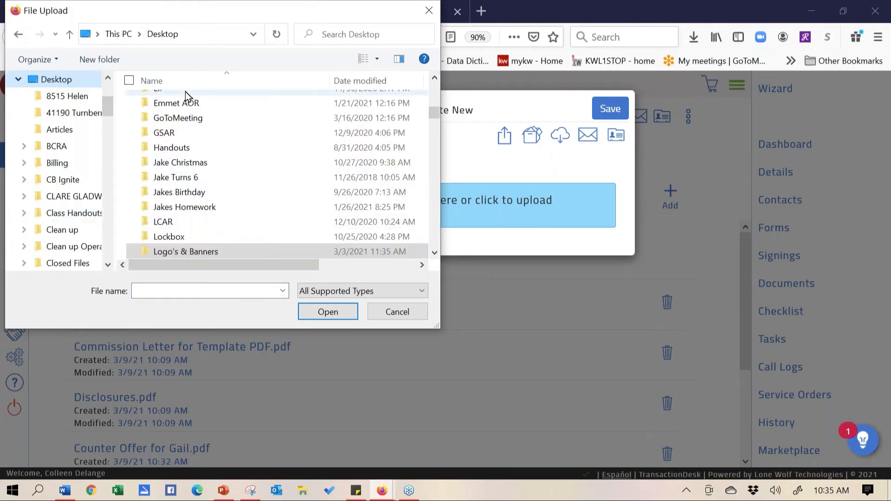
{"action": "left_click", "coordinate": [60, 96]}
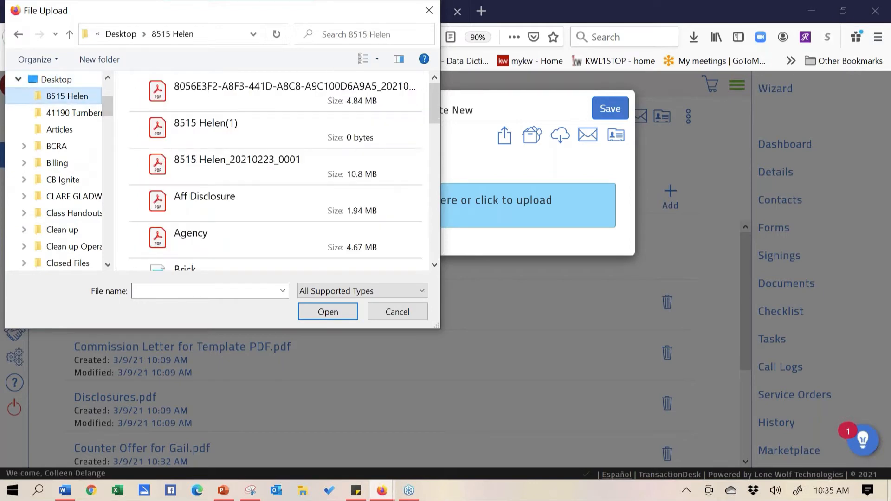
{"action": "double_click", "coordinate": [207, 246]}
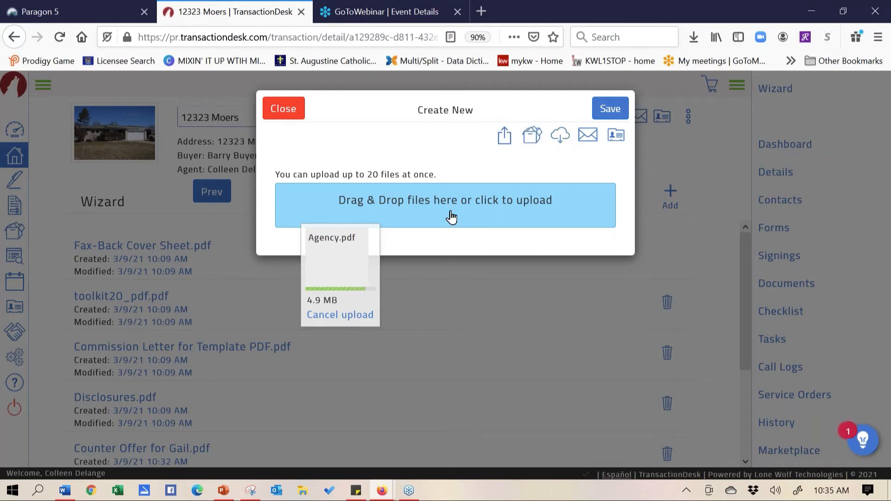
{"action": "left_click", "coordinate": [844, 12]}
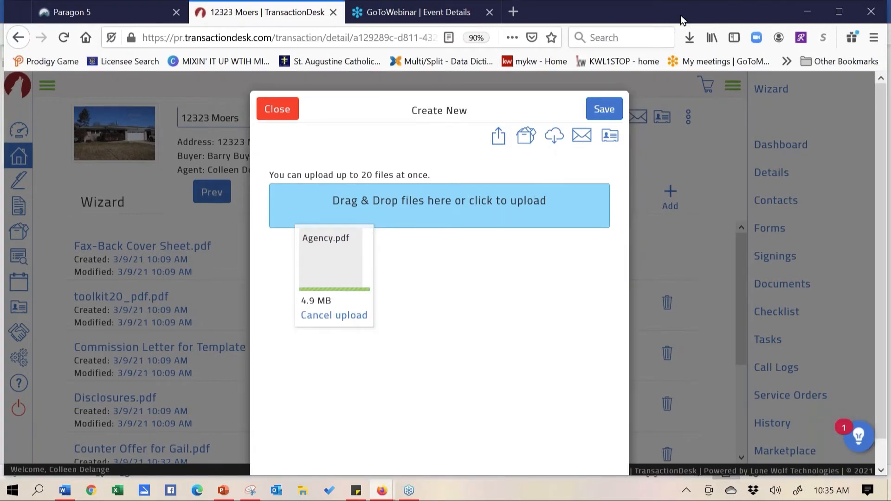
Close the Word document and PowerPoint presentation behind the browser without saving
{"action": "left_click_drag", "start_coordinate": [681, 15], "coordinate": [550, 77]}
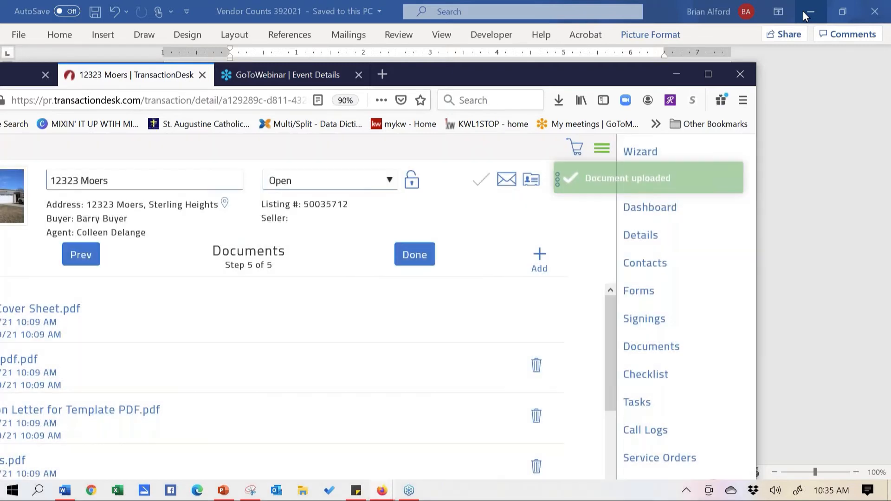
{"action": "left_click", "coordinate": [803, 11]}
{"action": "left_click", "coordinate": [803, 11]}
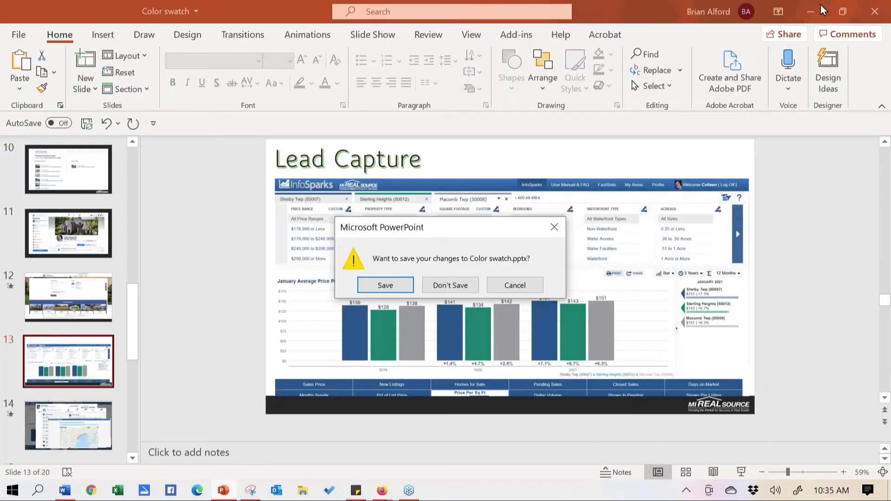
{"action": "left_click", "coordinate": [862, 13]}
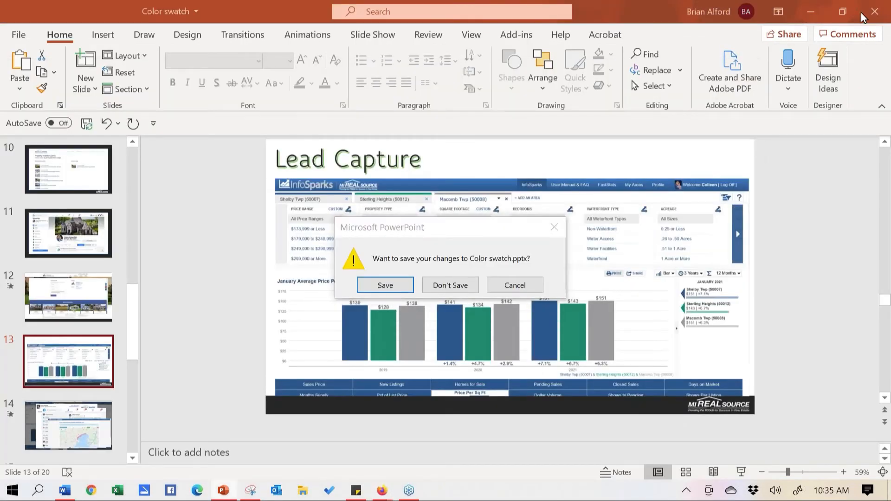
{"action": "left_click", "coordinate": [453, 285]}
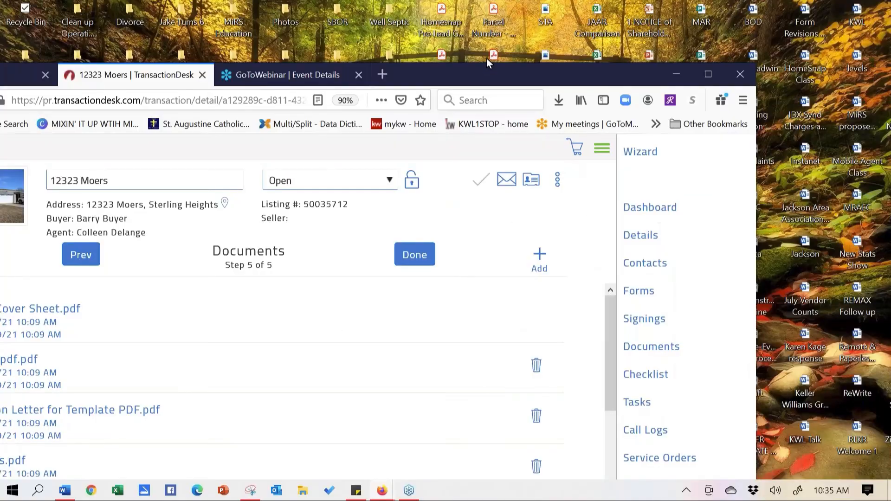
{"action": "left_click_drag", "start_coordinate": [481, 70], "coordinate": [773, 2]}
Start a new document upload and discard the old Snipping Tool capture
{"action": "left_click", "coordinate": [671, 196]}
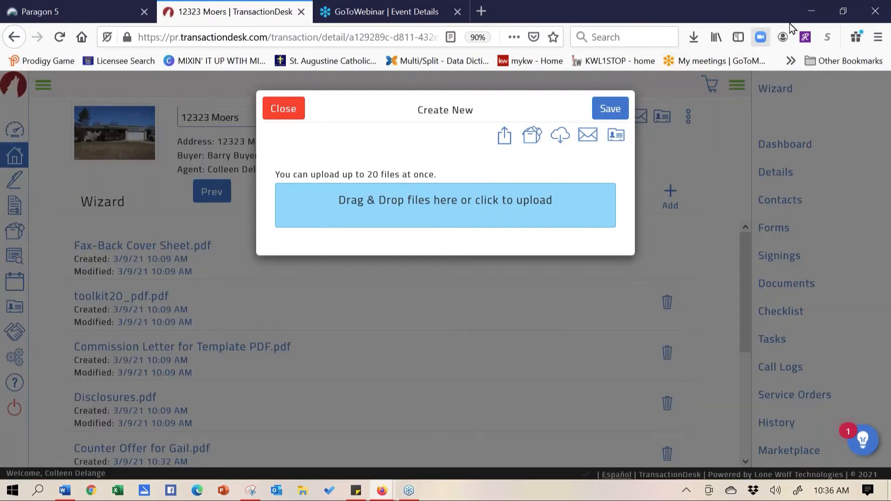
{"action": "left_click", "coordinate": [844, 12]}
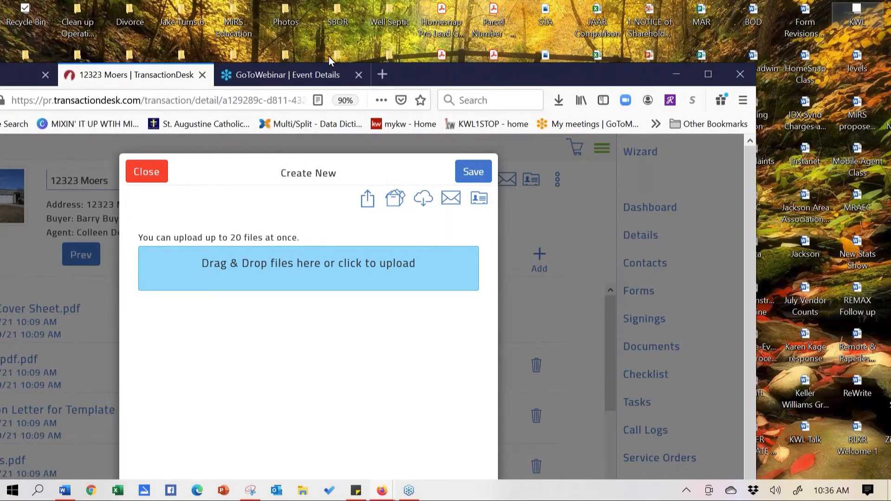
{"action": "left_click_drag", "start_coordinate": [470, 76], "coordinate": [549, 143]}
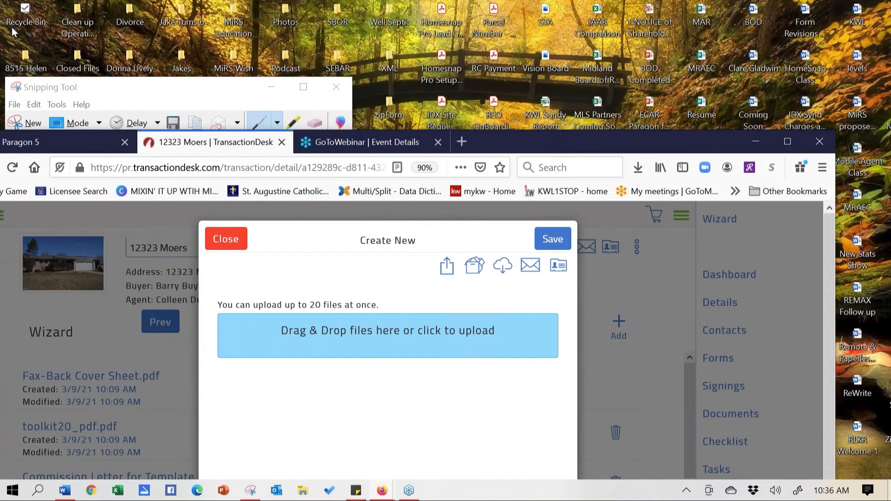
{"action": "left_click", "coordinate": [29, 58]}
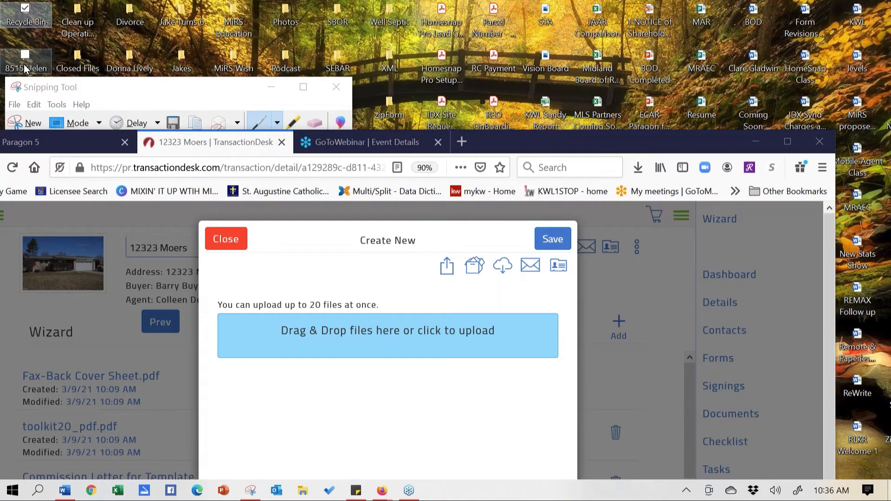
{"action": "left_click", "coordinate": [25, 67]}
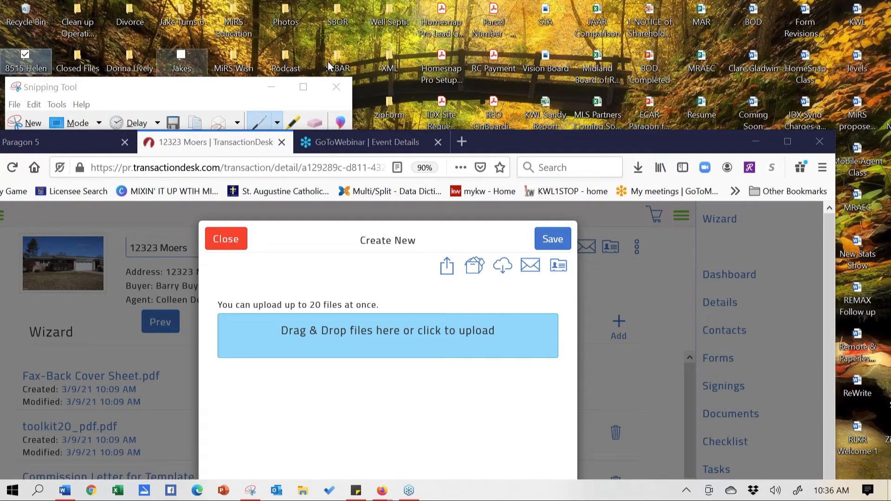
{"action": "left_click", "coordinate": [335, 87]}
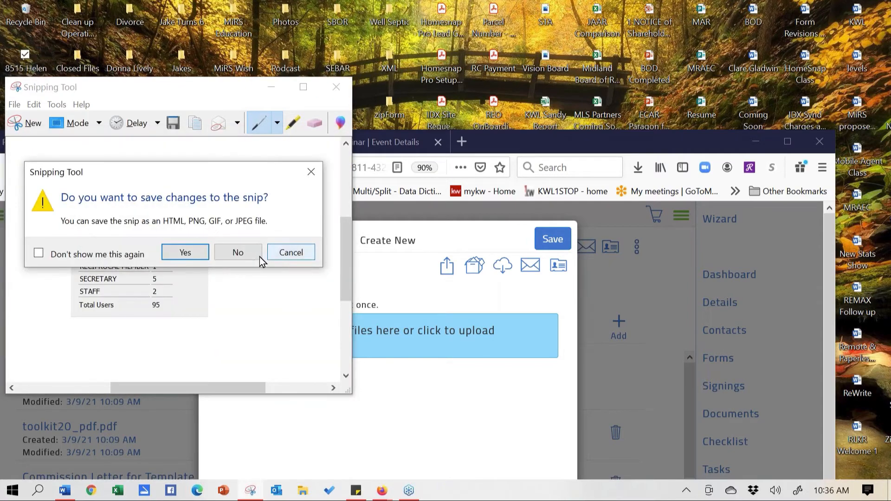
{"action": "left_click", "coordinate": [238, 253]}
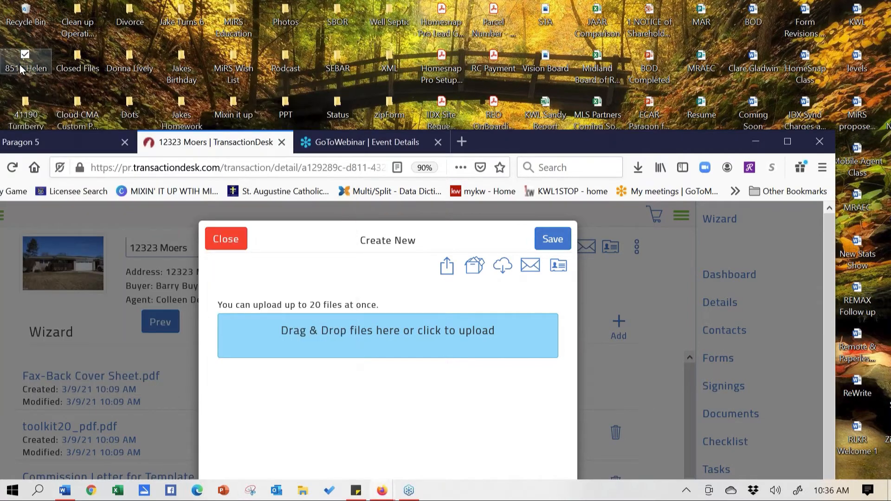
{"action": "double_click", "coordinate": [20, 69]}
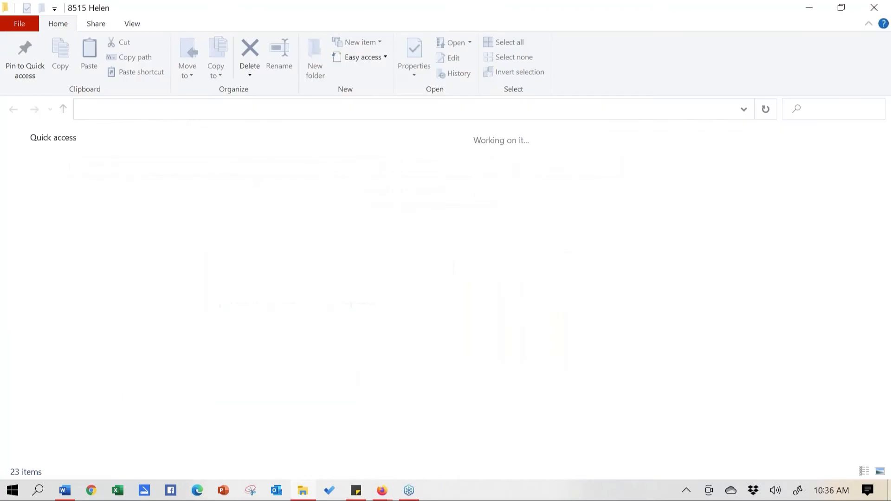
{"action": "left_click", "coordinate": [848, 9]}
{"action": "left_click_drag", "start_coordinate": [491, 14], "coordinate": [796, 17]}
{"action": "mouse_move", "coordinate": [643, 157]}
{"action": "left_mouse_down"}
{"action": "mouse_move", "coordinate": [382, 349]}
{"action": "mouse_move", "coordinate": [382, 337]}
{"action": "left_mouse_up"}
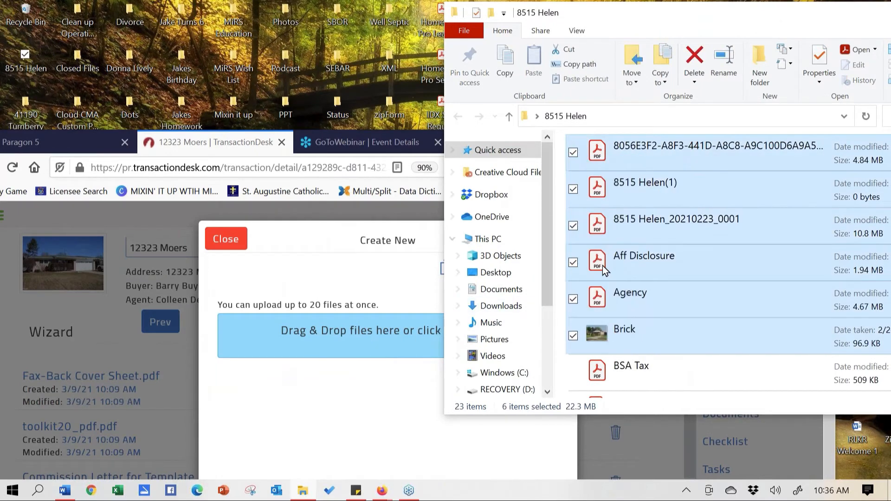
{"action": "left_click", "coordinate": [574, 153]}
{"action": "left_click", "coordinate": [574, 189]}
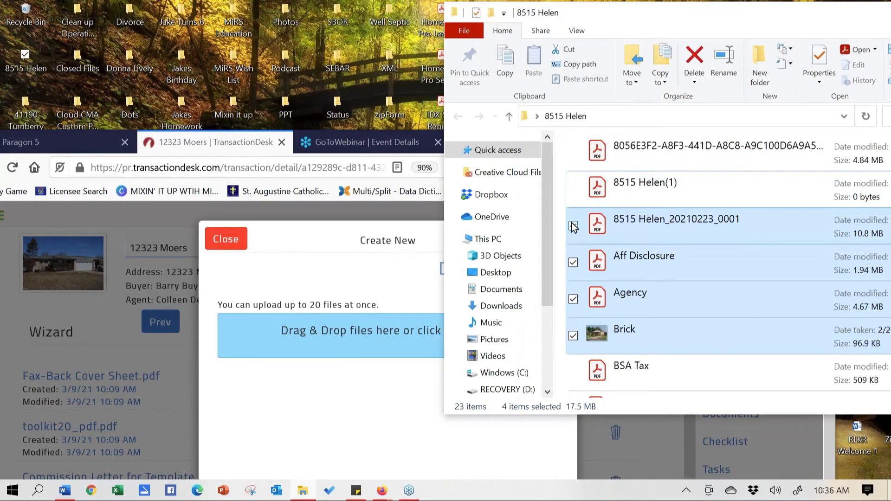
{"action": "left_click", "coordinate": [573, 226]}
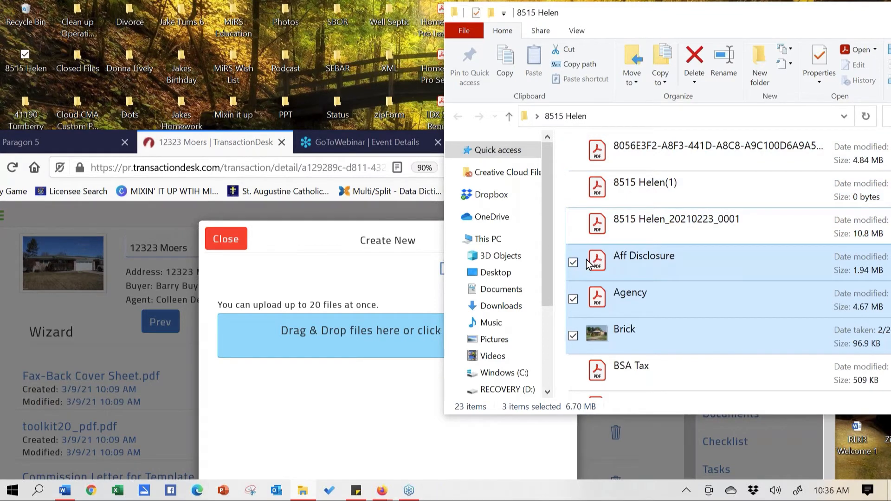
{"action": "left_click", "coordinate": [573, 335]}
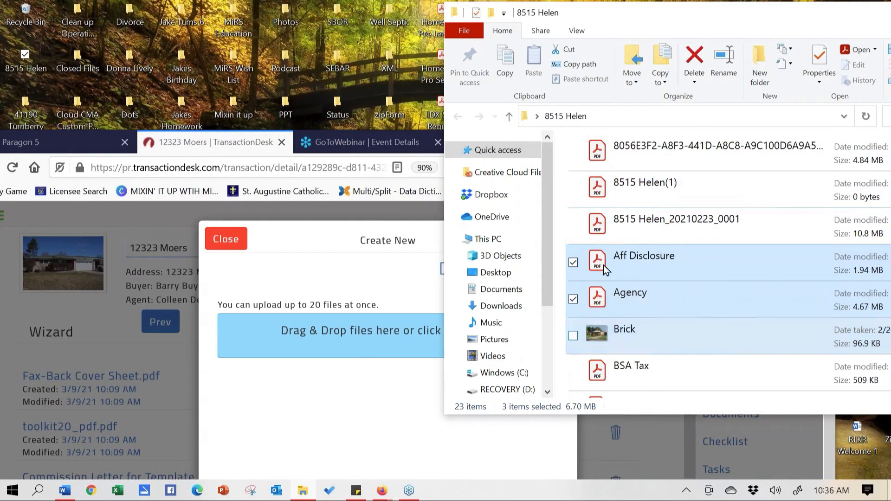
{"action": "left_click_drag", "start_coordinate": [659, 274], "coordinate": [347, 342]}
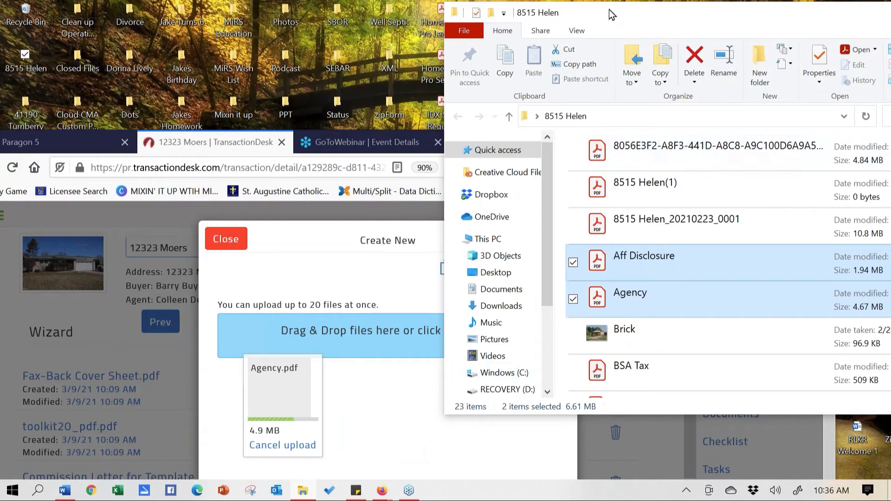
{"action": "left_click_drag", "start_coordinate": [666, 7], "coordinate": [527, 34]}
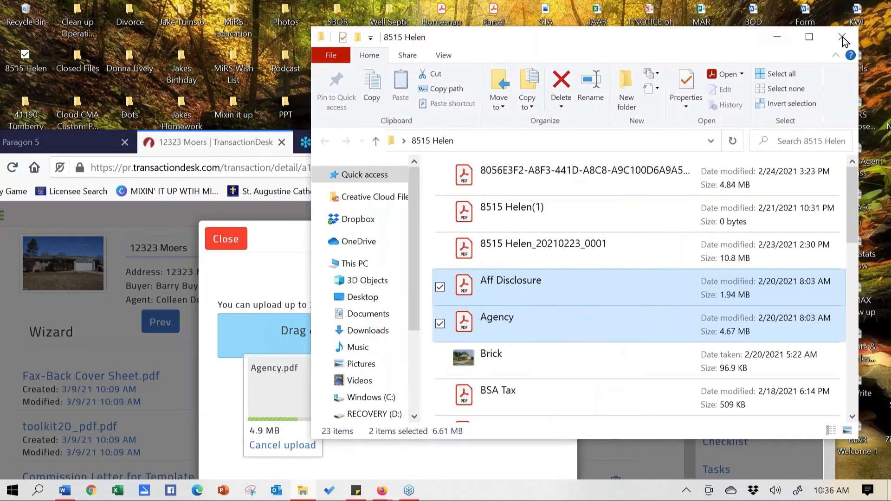
{"action": "left_click", "coordinate": [841, 40]}
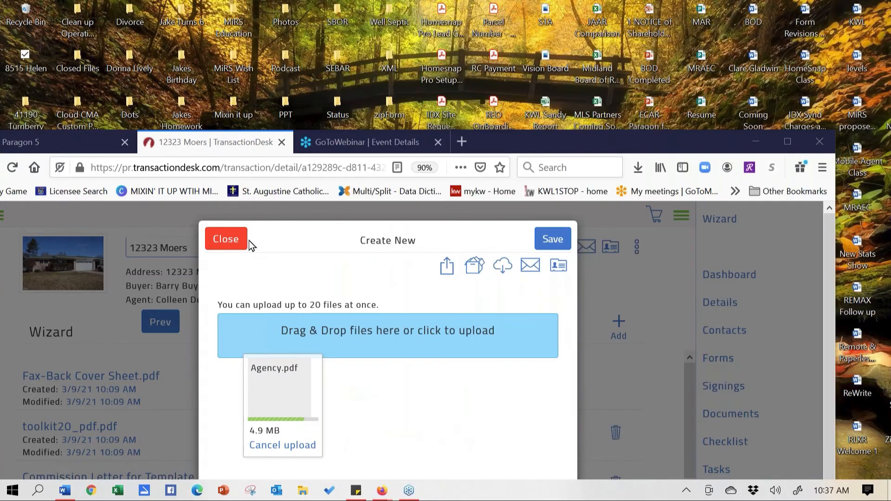
Finish the wizard and scroll the dashboard to Agency.pdf and Aff Disclosure.pdf, dated 3/9/21
{"action": "left_click", "coordinate": [787, 143]}
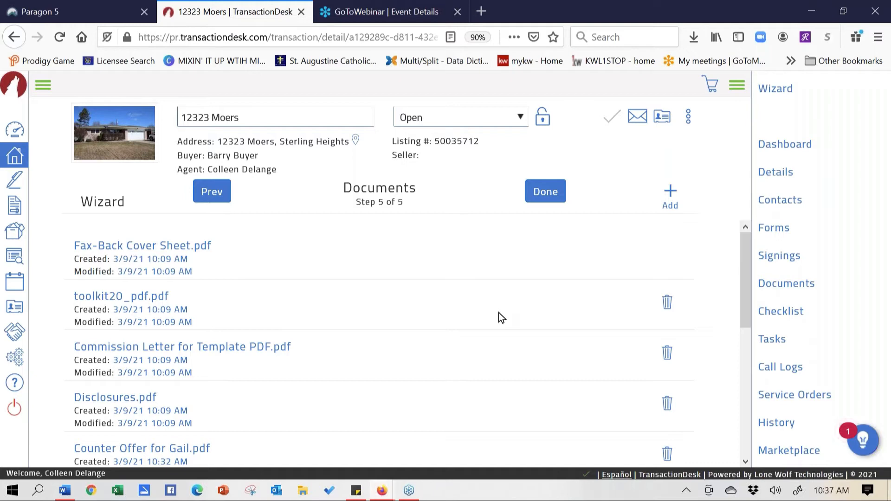
{"action": "left_click", "coordinate": [537, 195]}
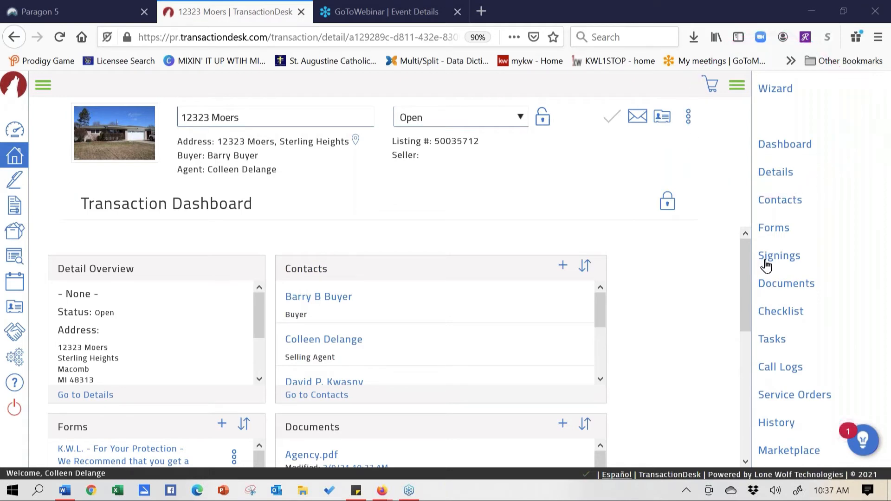
{"action": "left_click_drag", "start_coordinate": [743, 277], "coordinate": [742, 307]}
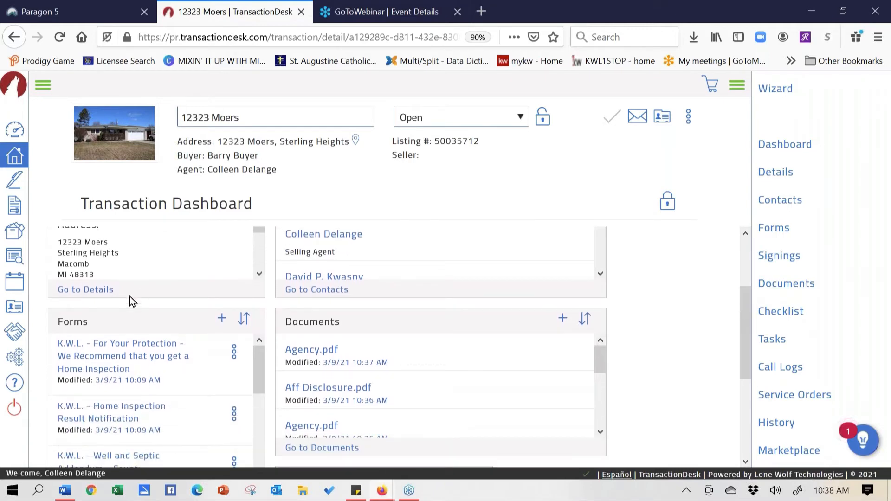
Open the home inspection protection form and zoom the page out to 80%
{"action": "left_click", "coordinate": [99, 346]}
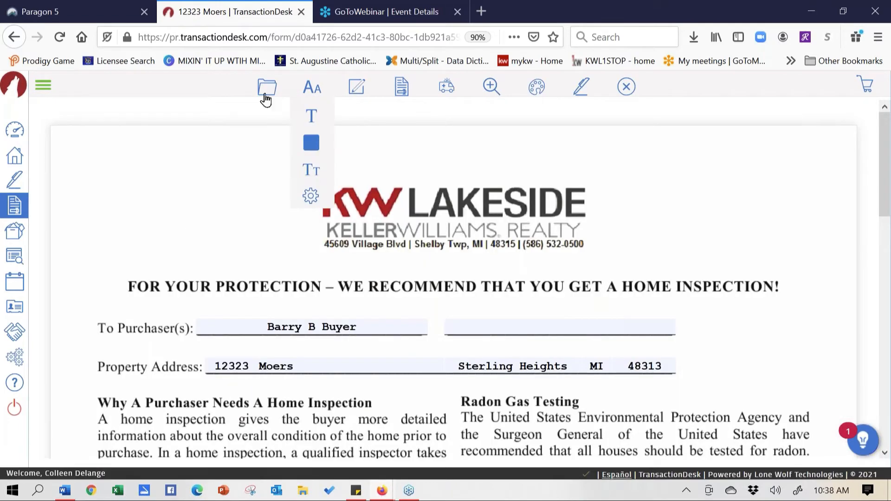
{"action": "mouse_move", "coordinate": [266, 98]}
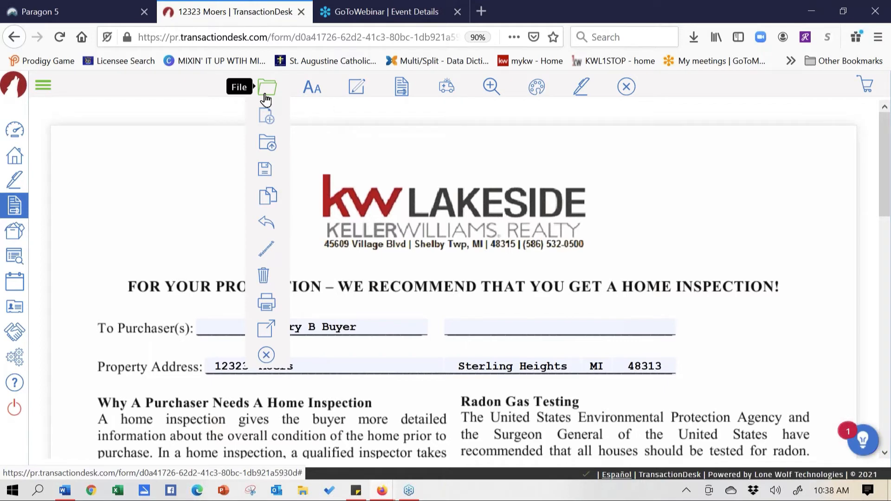
{"action": "key", "text": "ctrl+minus"}
Browse the Grosse Pointe Board of Realtors forms via File > New, then reopen the form library
{"action": "mouse_move", "coordinate": [171, 89]}
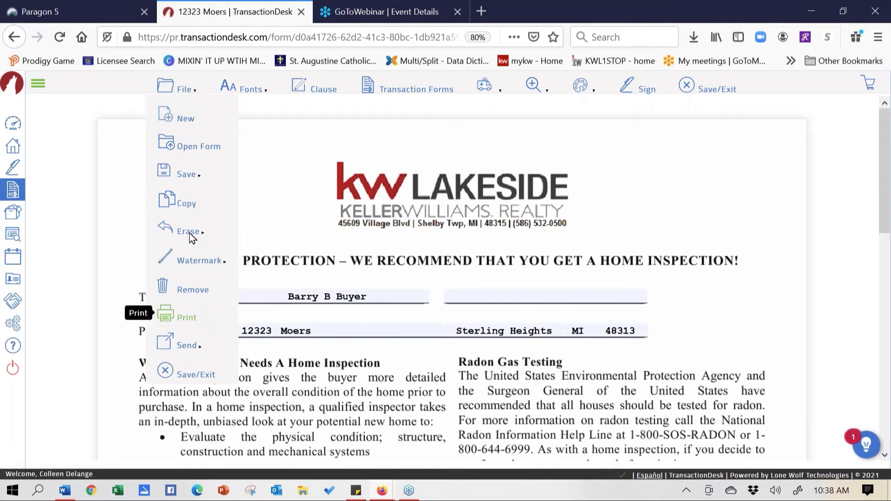
{"action": "left_click", "coordinate": [186, 120]}
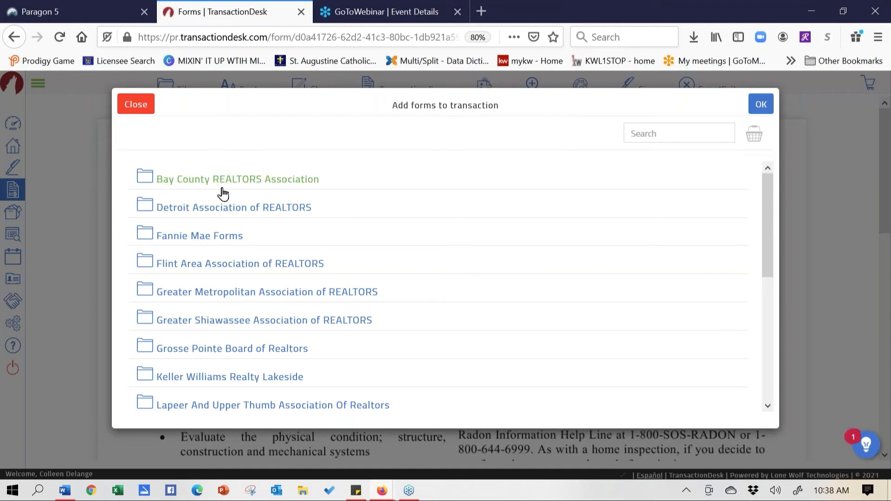
{"action": "left_click", "coordinate": [145, 349]}
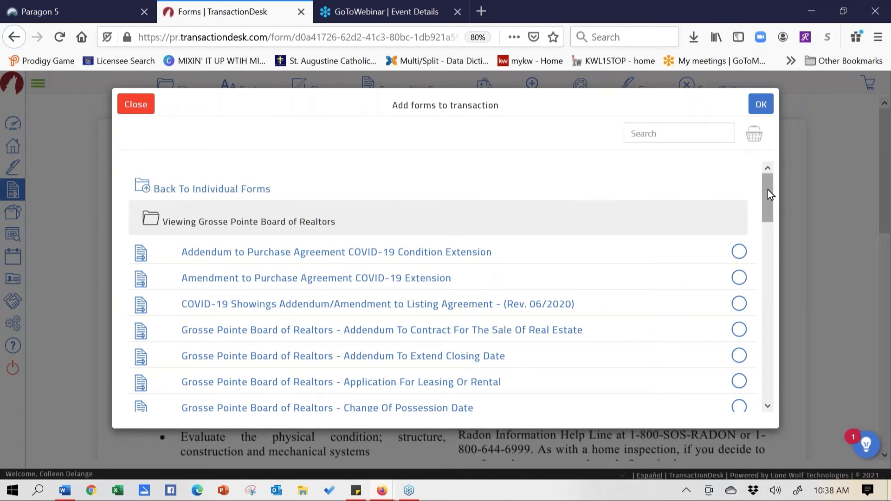
{"action": "left_click_drag", "start_coordinate": [770, 199], "coordinate": [748, 163]}
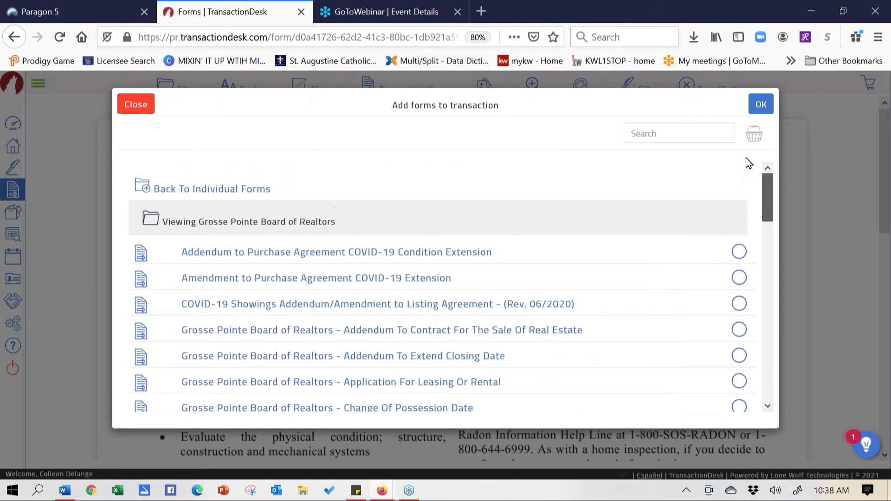
{"action": "left_click", "coordinate": [138, 105]}
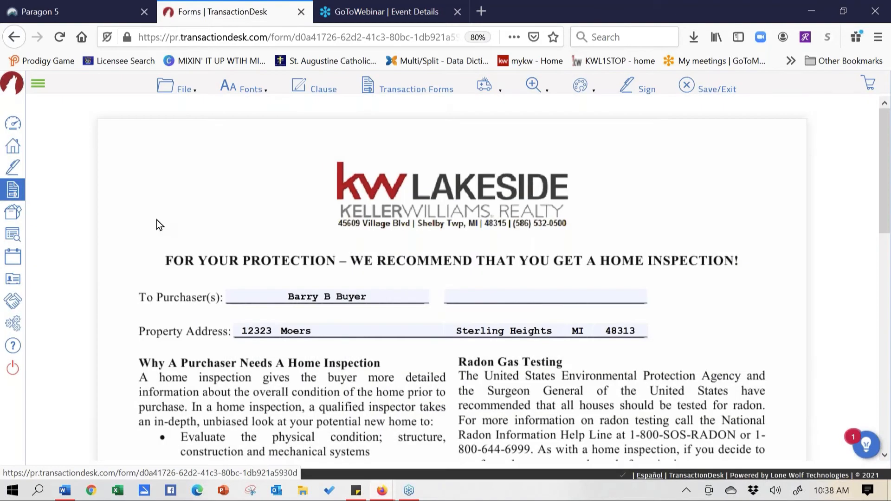
{"action": "left_click", "coordinate": [190, 87]}
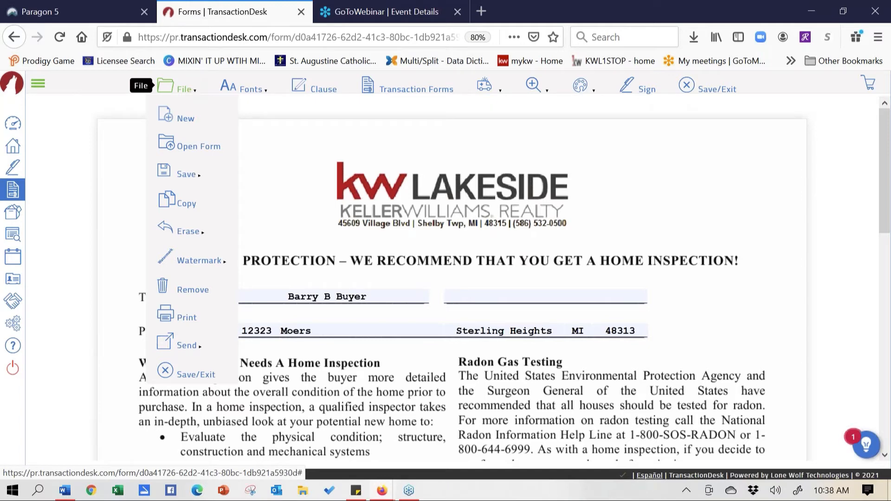
{"action": "left_click", "coordinate": [185, 121]}
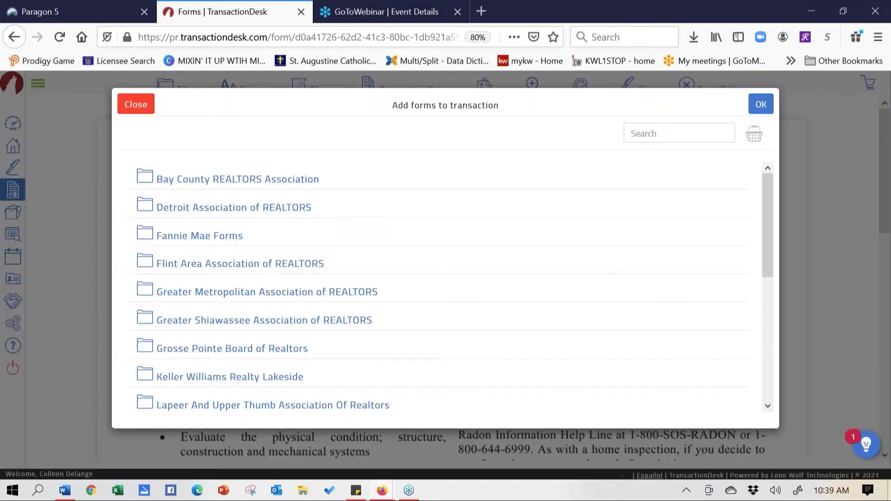
Search the library for 'pool' and add the K.W.L. Swimming Pool / Hot Tub / Lawn Sprinkler Addendum
{"action": "left_click", "coordinate": [655, 133]}
{"action": "type", "text": "pool"}
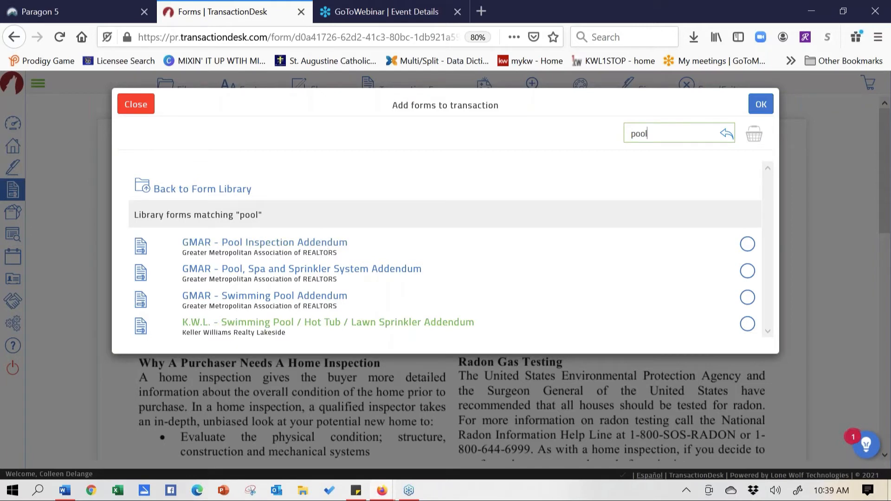
{"action": "left_click", "coordinate": [747, 324]}
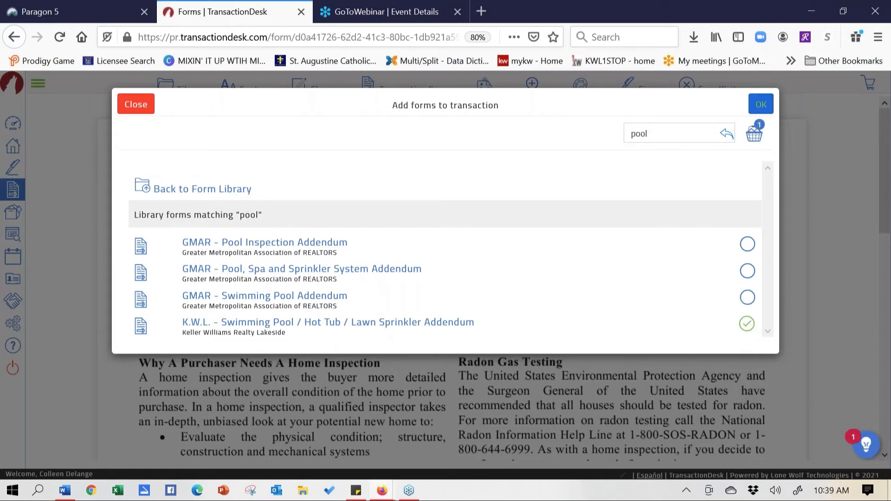
{"action": "left_click", "coordinate": [760, 104]}
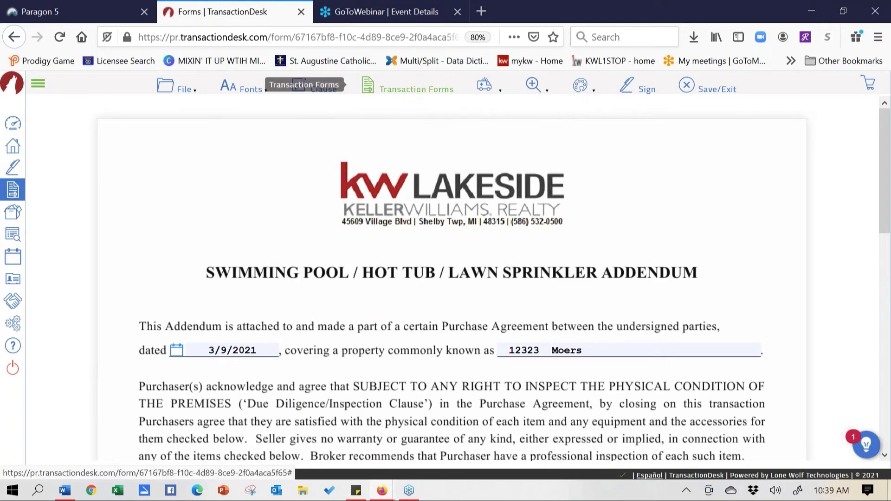
Open K.W.L. - Purchase Agreement (Rev. 04/19) from the Transaction Forms list
{"action": "left_click", "coordinate": [408, 90]}
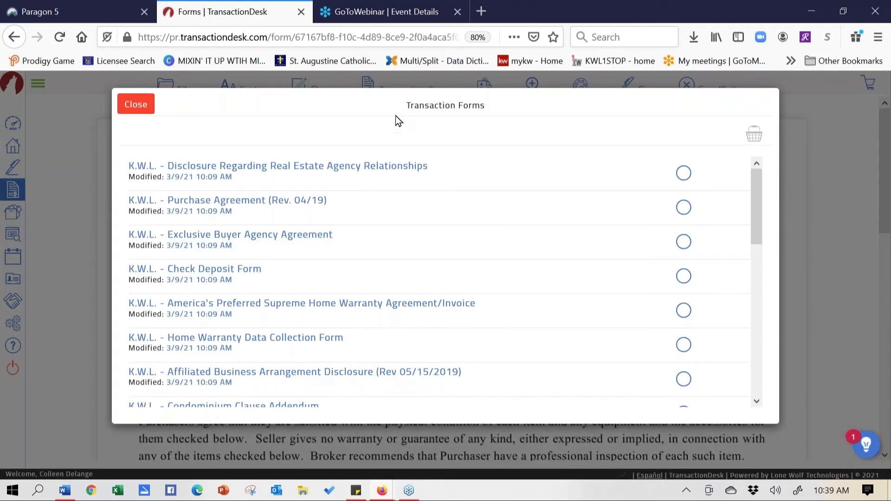
{"action": "left_click", "coordinate": [227, 205]}
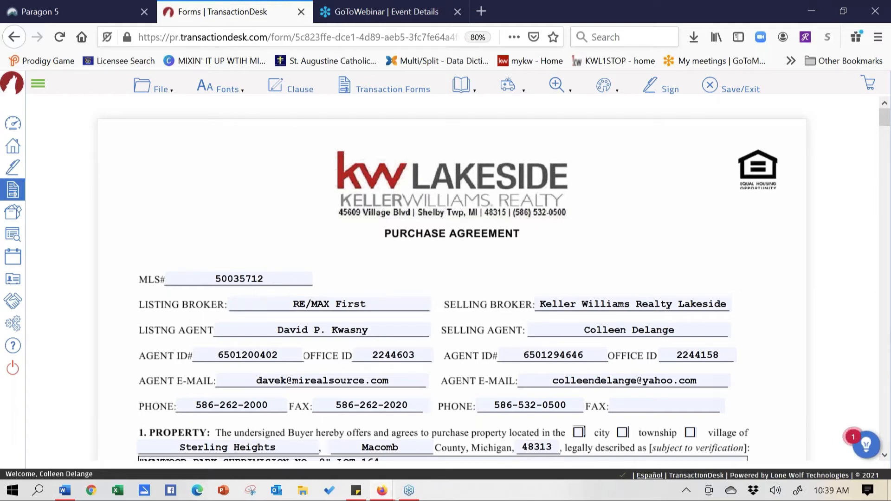
{"action": "left_click", "coordinate": [885, 456]}
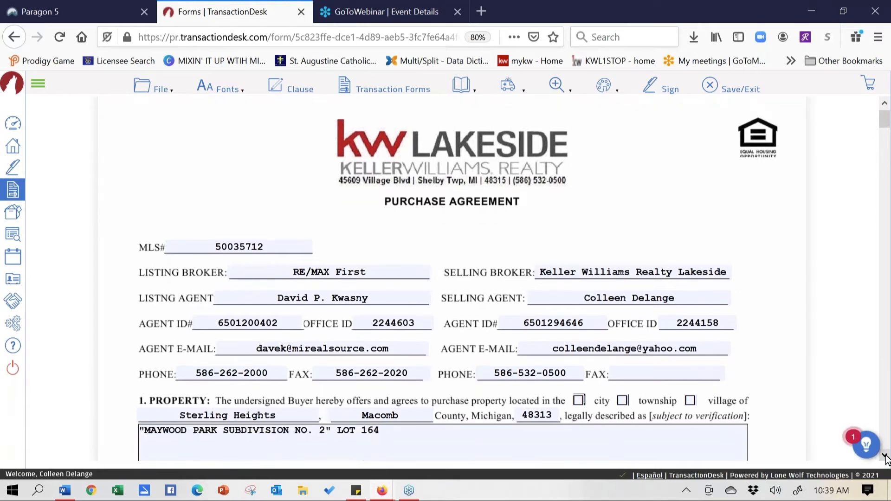
{"action": "left_click", "coordinate": [885, 456]}
{"action": "left_click", "coordinate": [885, 456]}
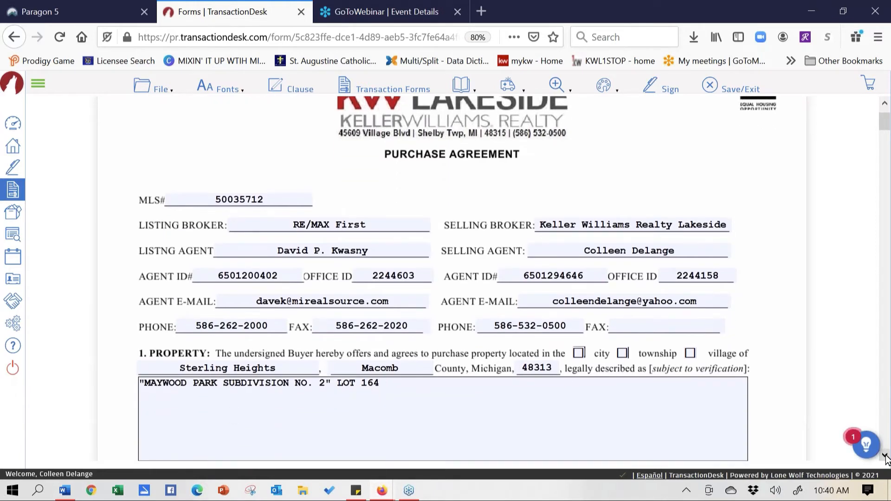
{"action": "left_click", "coordinate": [885, 457]}
{"action": "left_click", "coordinate": [886, 456]}
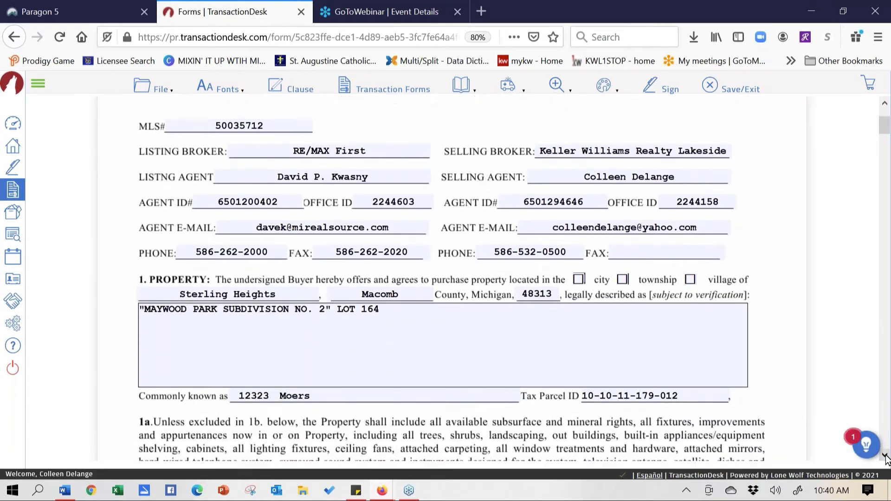
{"action": "left_click", "coordinate": [885, 456]}
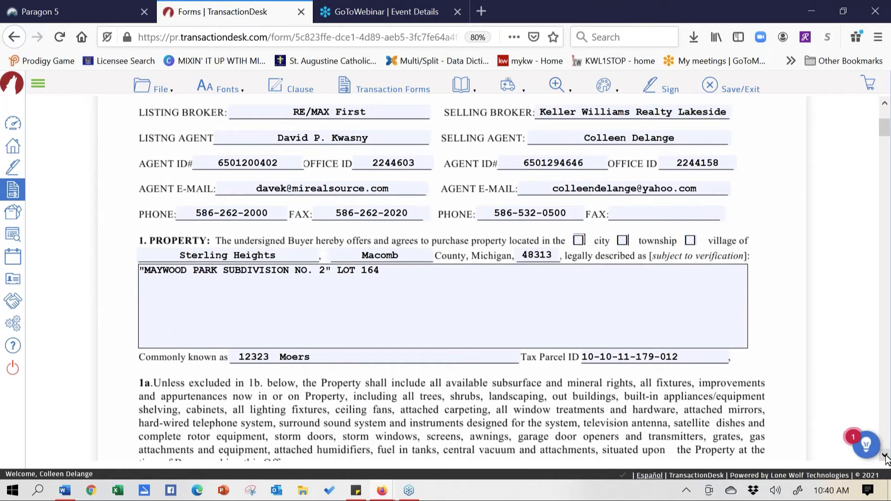
{"action": "scroll", "coordinate": [451, 281], "scroll_direction": "down", "scroll_amount": 3}
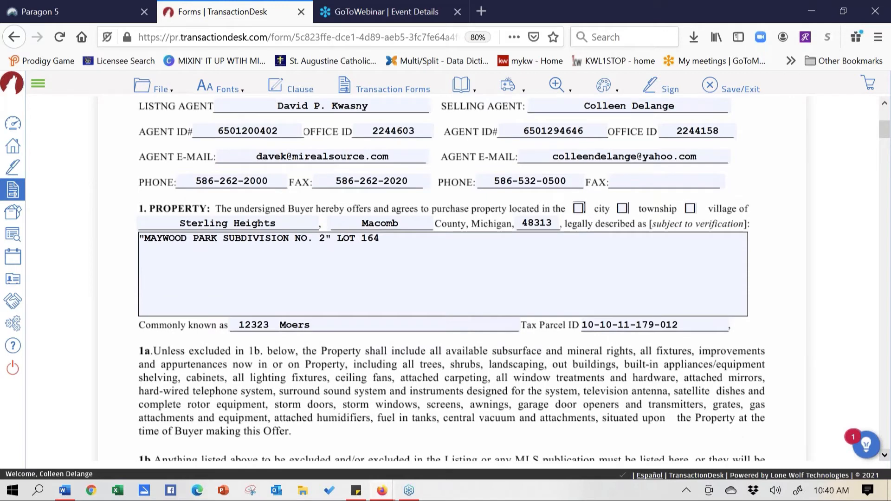
{"action": "scroll", "coordinate": [451, 281], "scroll_direction": "down", "scroll_amount": 2}
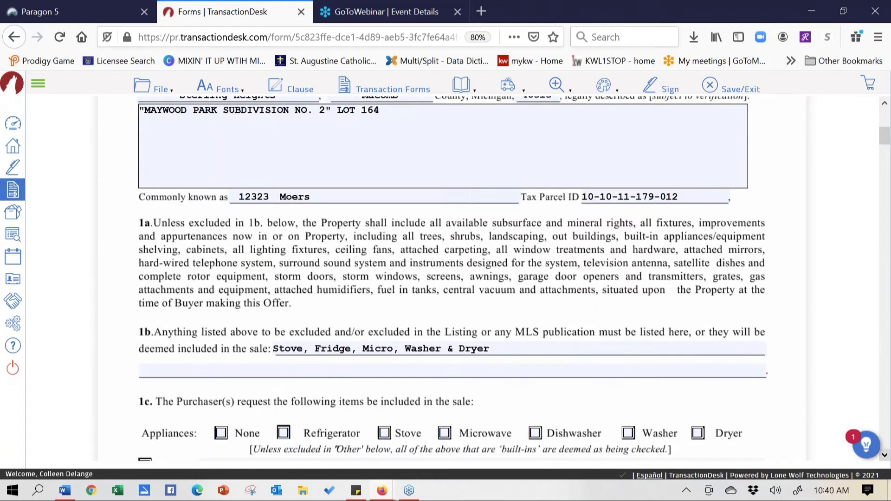
{"action": "left_click_drag", "start_coordinate": [492, 348], "coordinate": [351, 347]}
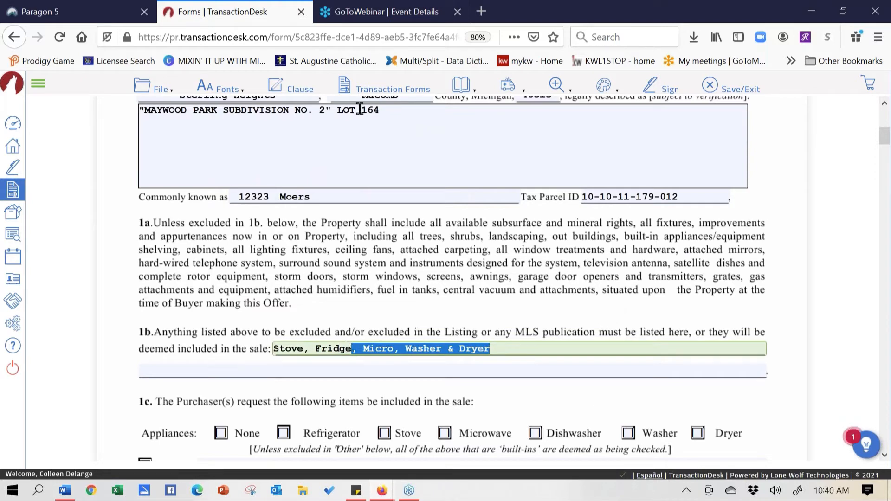
{"action": "scroll", "coordinate": [511, 332], "scroll_direction": "up", "scroll_amount": 6}
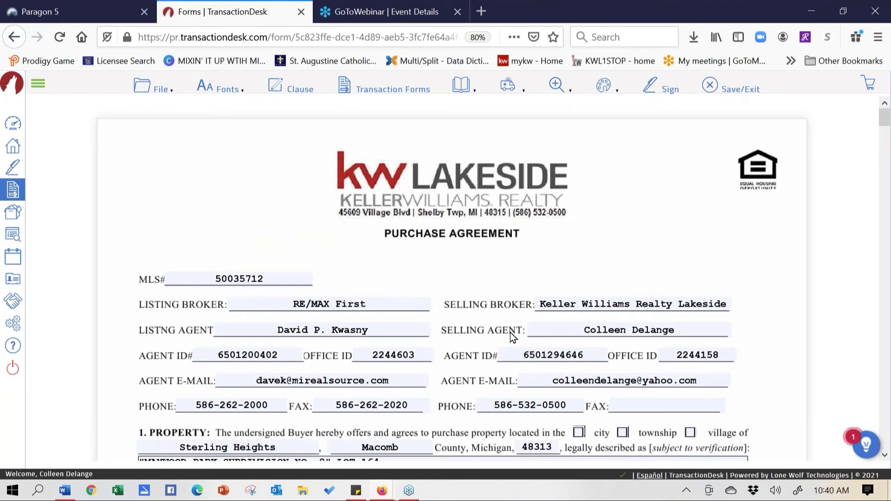
Show the Purchase Agreement's File menu with its Save and Erase submenus
{"action": "left_click", "coordinate": [157, 87]}
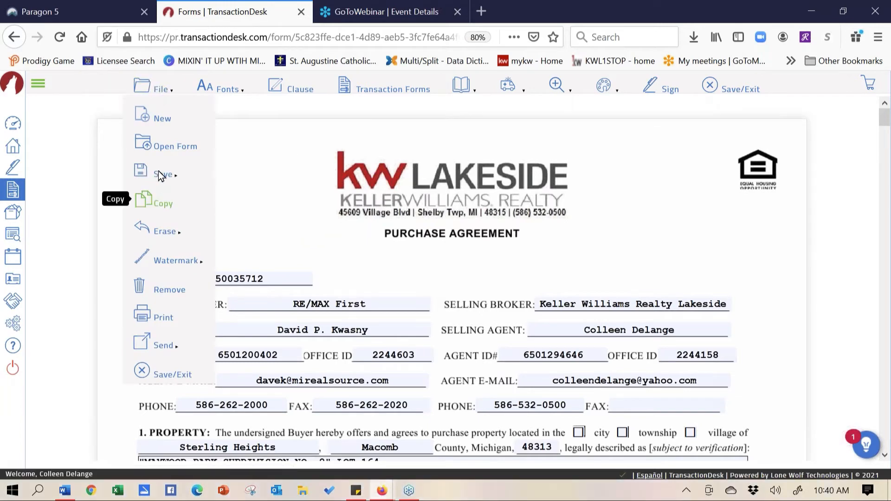
{"action": "mouse_move", "coordinate": [160, 175]}
{"action": "mouse_move", "coordinate": [177, 238]}
Apply a DRAFT watermark to the Purchase Agreement and scroll down to view it
{"action": "mouse_move", "coordinate": [166, 262]}
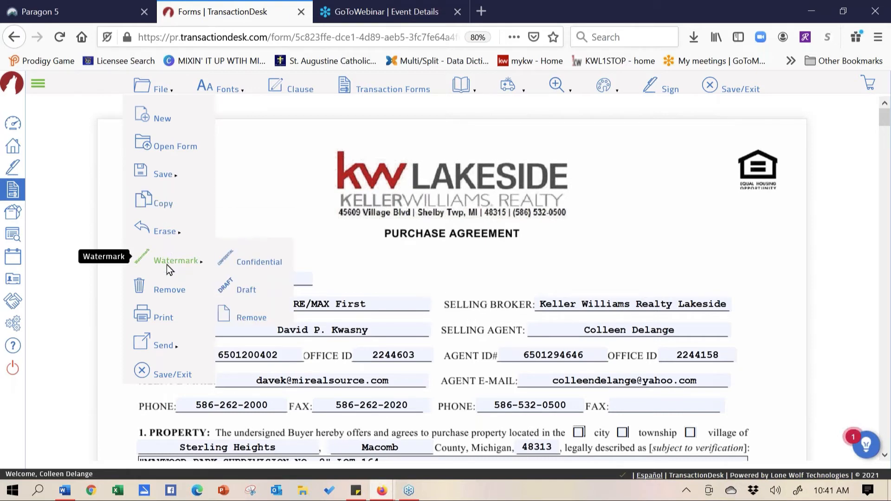
{"action": "left_click", "coordinate": [249, 294]}
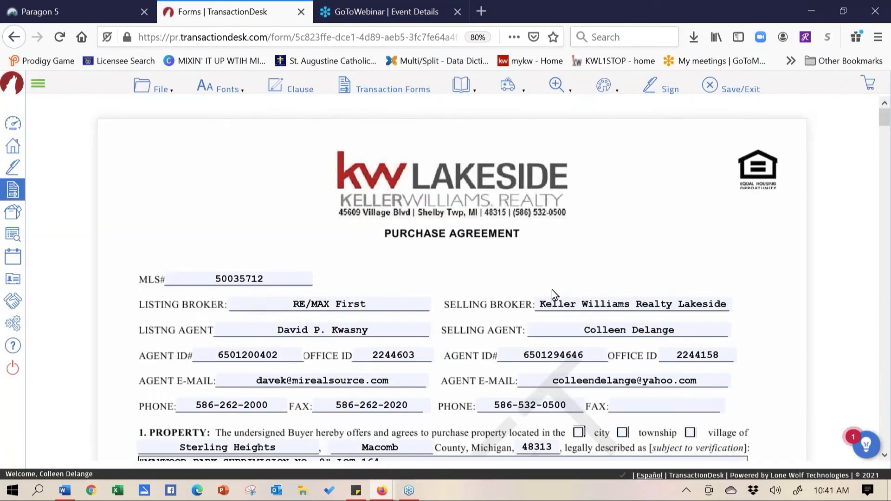
{"action": "left_click", "coordinate": [885, 457]}
{"action": "scroll", "coordinate": [885, 457], "scroll_direction": "down", "scroll_amount": 5}
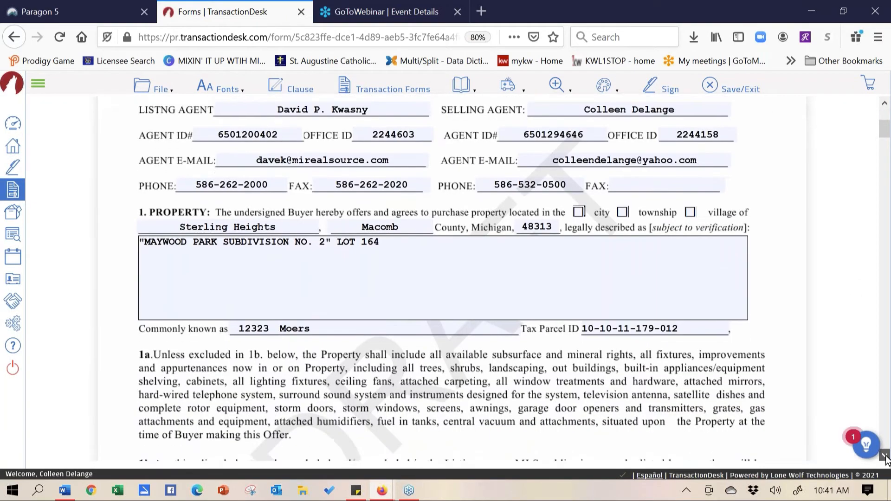
{"action": "scroll", "coordinate": [886, 457], "scroll_direction": "down", "scroll_amount": 1}
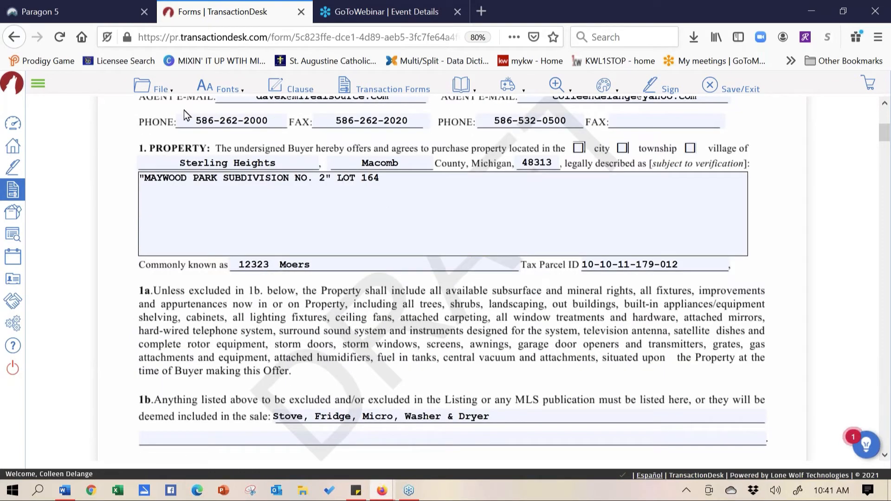
Remove the DRAFT watermark from the Purchase Agreement through the File menu's Watermark options
{"action": "left_click", "coordinate": [154, 87]}
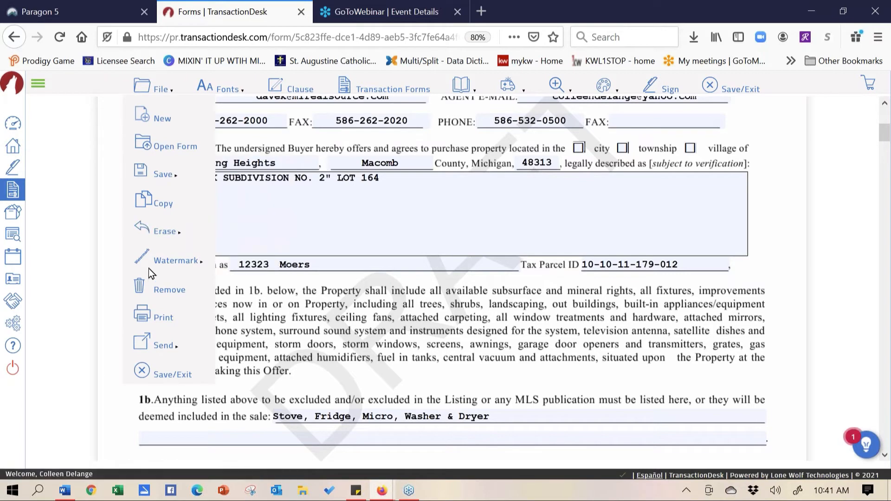
{"action": "mouse_move", "coordinate": [149, 260]}
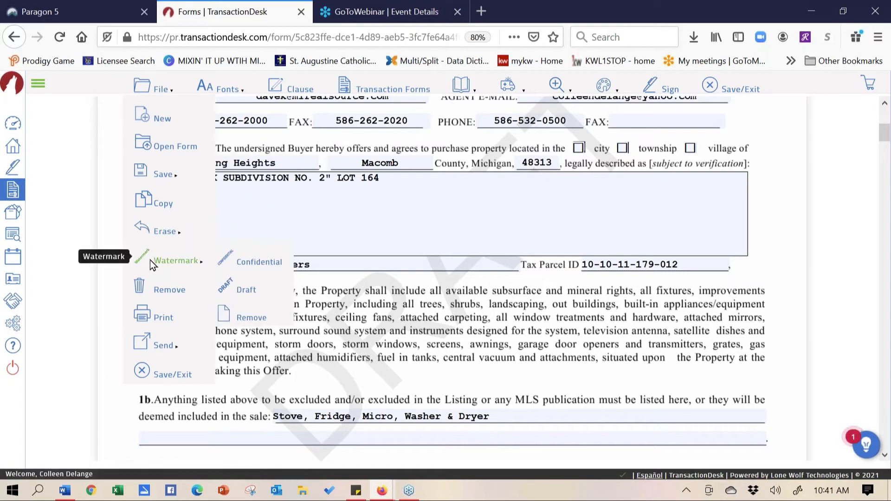
{"action": "left_click", "coordinate": [260, 318]}
{"action": "left_click", "coordinate": [149, 85]}
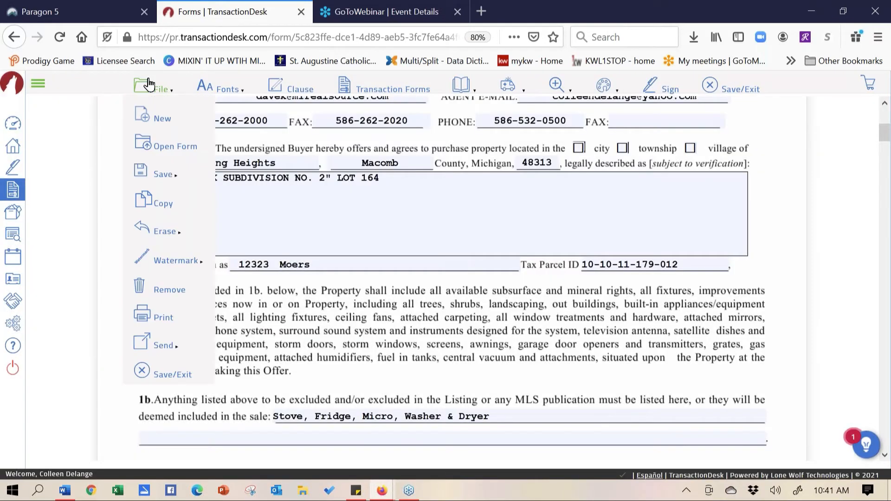
Tick Purchase Agreement under File > Send > Email, then close the Email dialog without sending
{"action": "mouse_move", "coordinate": [159, 344]}
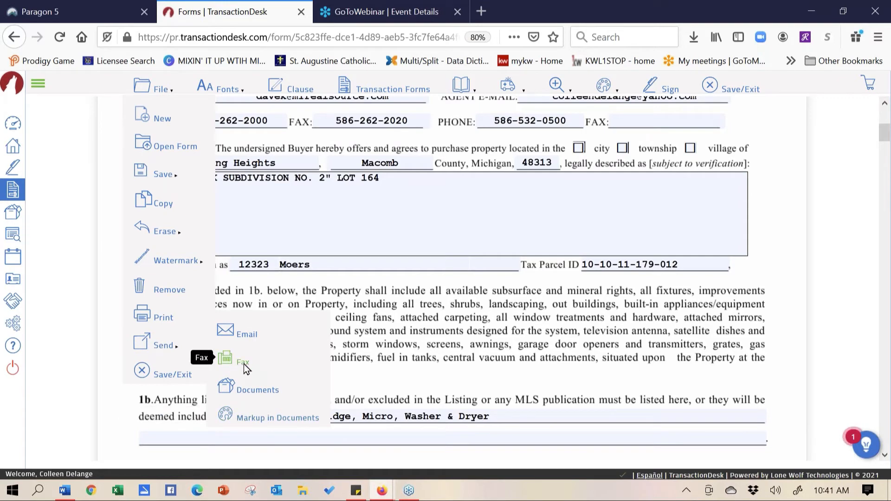
{"action": "left_click", "coordinate": [252, 336]}
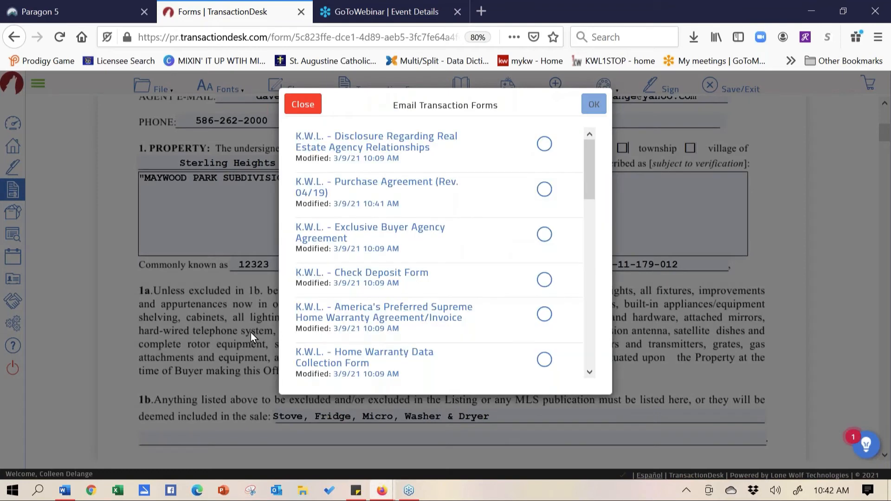
{"action": "left_click", "coordinate": [545, 188]}
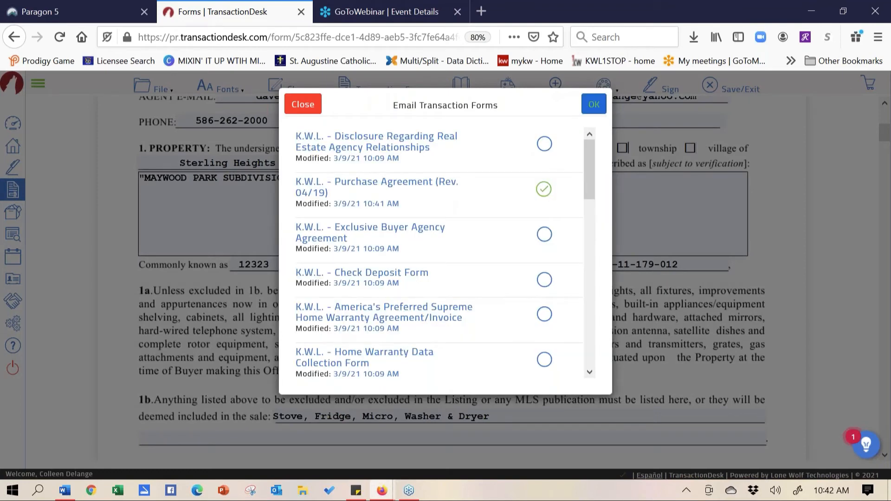
{"action": "left_click", "coordinate": [595, 104]}
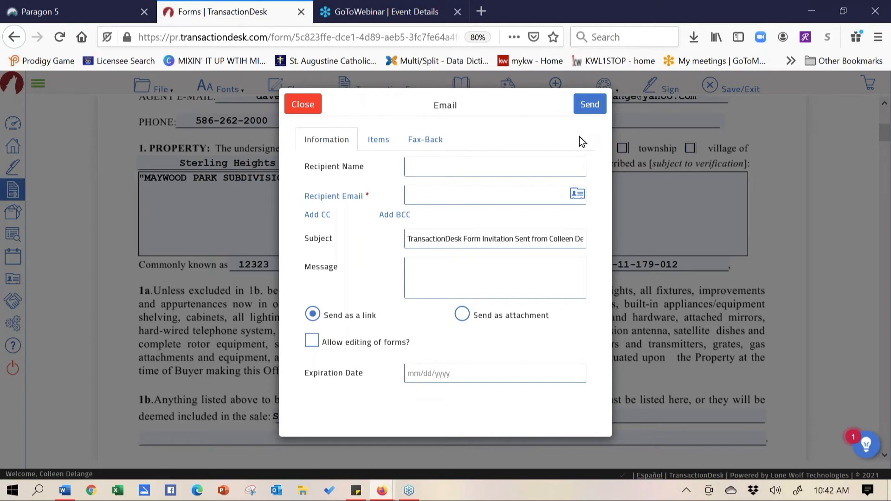
{"action": "left_click", "coordinate": [302, 106]}
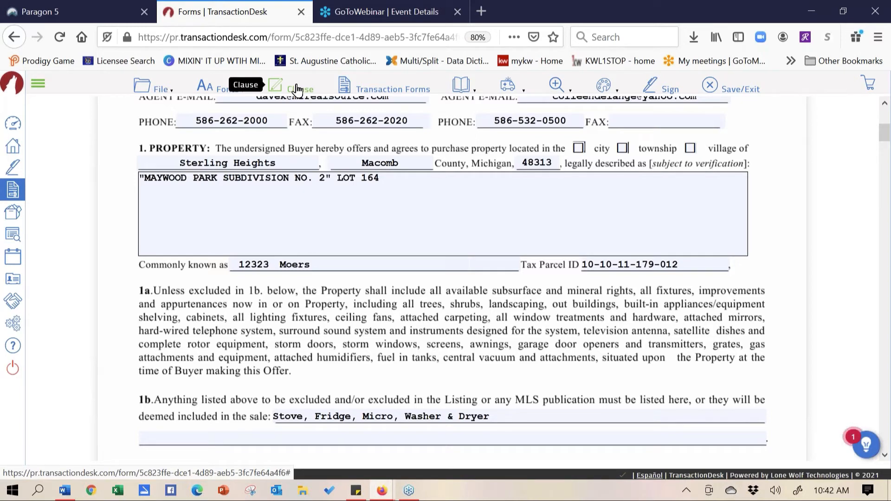
Clear the legal description, insert the All Appliances Stay and Buyer Inspection clauses, then delete them
{"action": "left_click_drag", "start_coordinate": [384, 189], "coordinate": [110, 181]}
{"action": "key", "text": "BackSpace"}
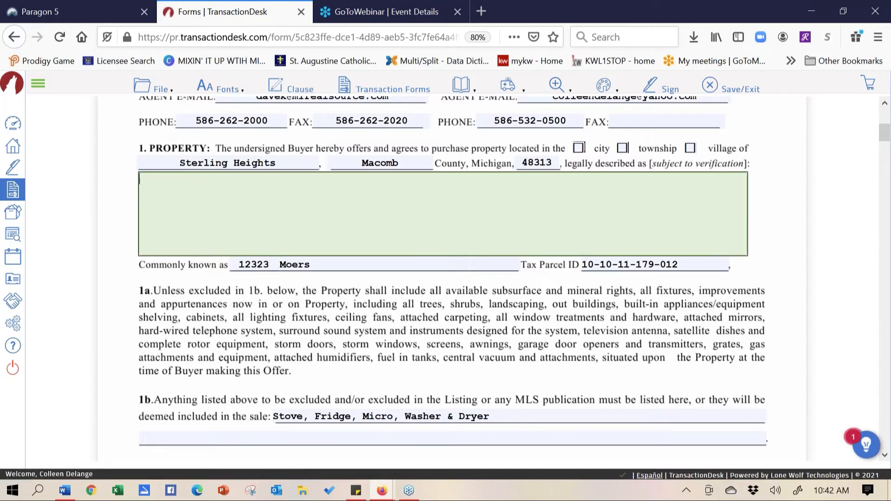
{"action": "left_click", "coordinate": [277, 87]}
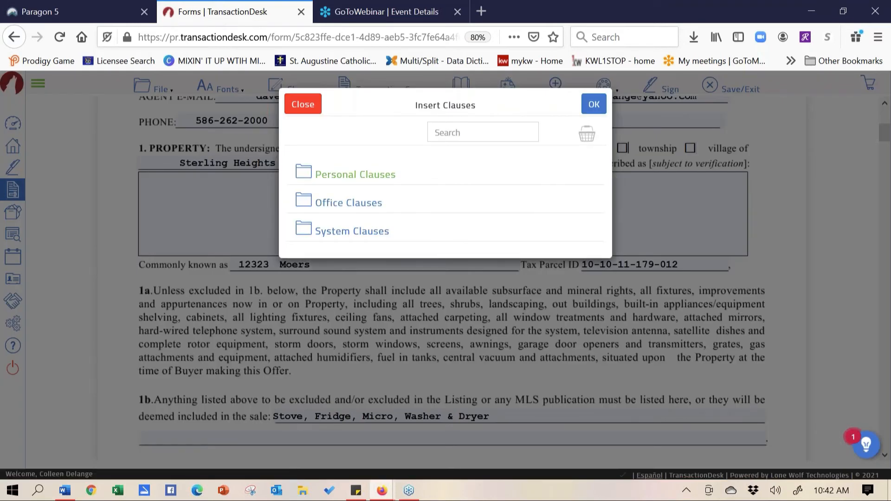
{"action": "left_click", "coordinate": [355, 181]}
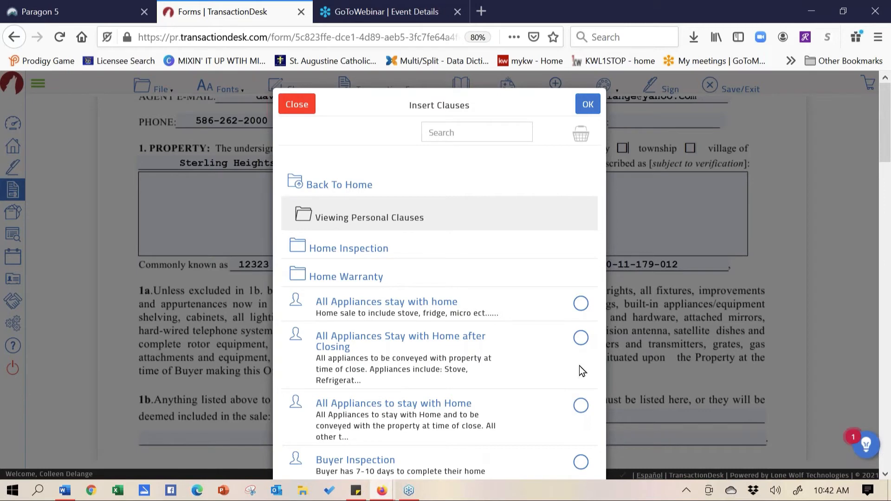
{"action": "left_click", "coordinate": [581, 337]}
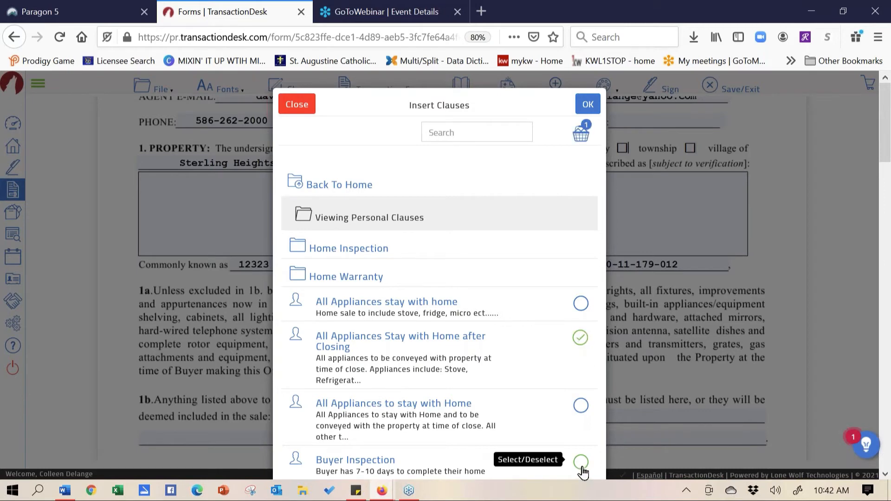
{"action": "left_click", "coordinate": [582, 468]}
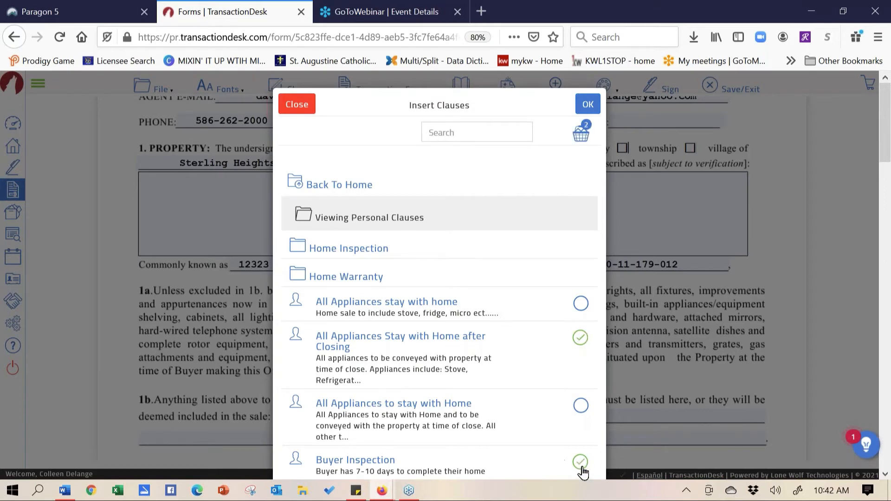
{"action": "left_click", "coordinate": [587, 105]}
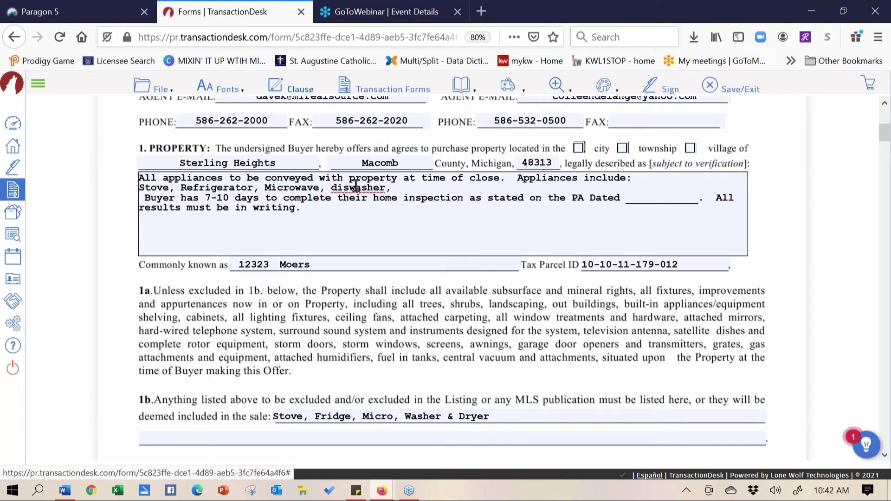
{"action": "left_click_drag", "start_coordinate": [304, 206], "coordinate": [135, 165]}
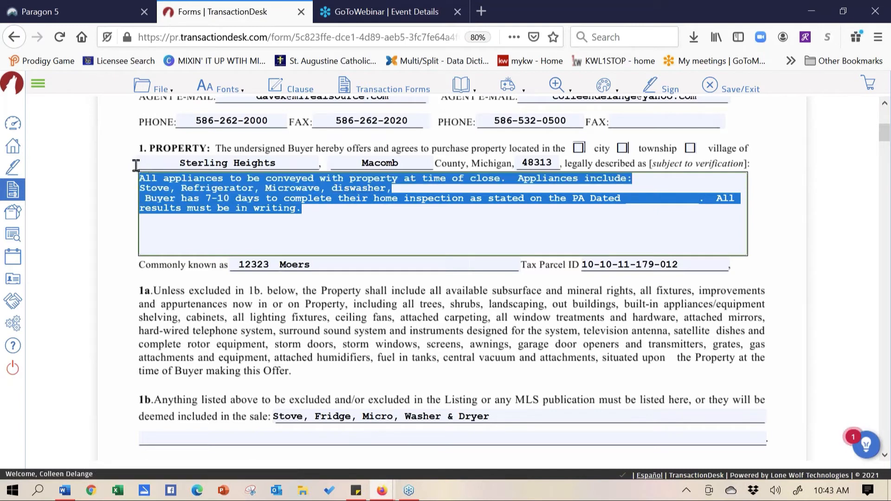
{"action": "key", "text": "BackSpace"}
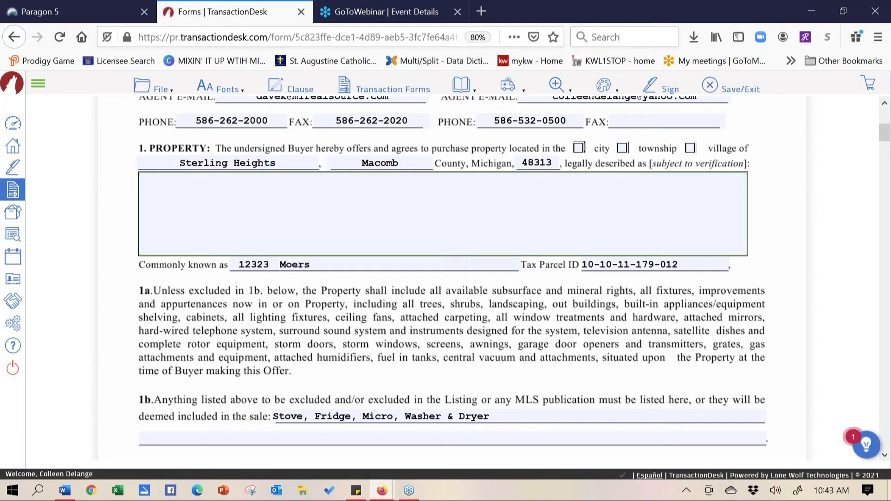
Dismiss the Jungle Disk update notice and strike out a line of paragraph 1a's inclusions text
{"action": "left_click", "coordinate": [201, 212]}
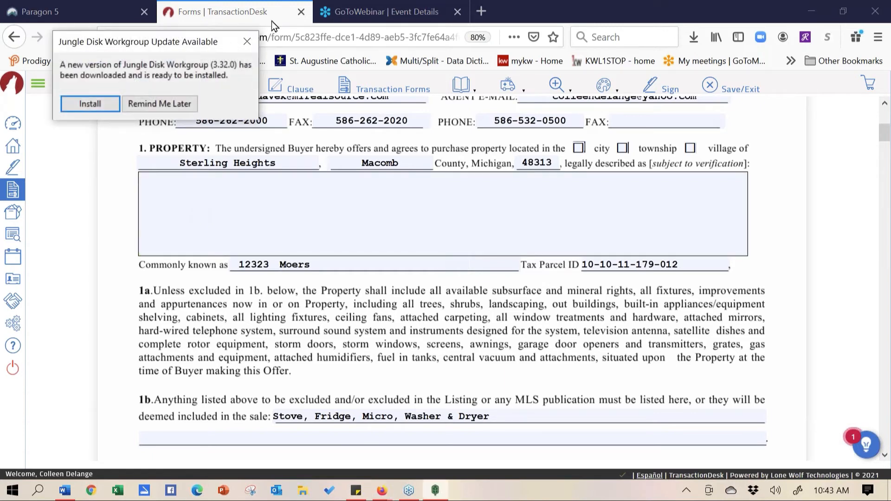
{"action": "left_click", "coordinate": [247, 41]}
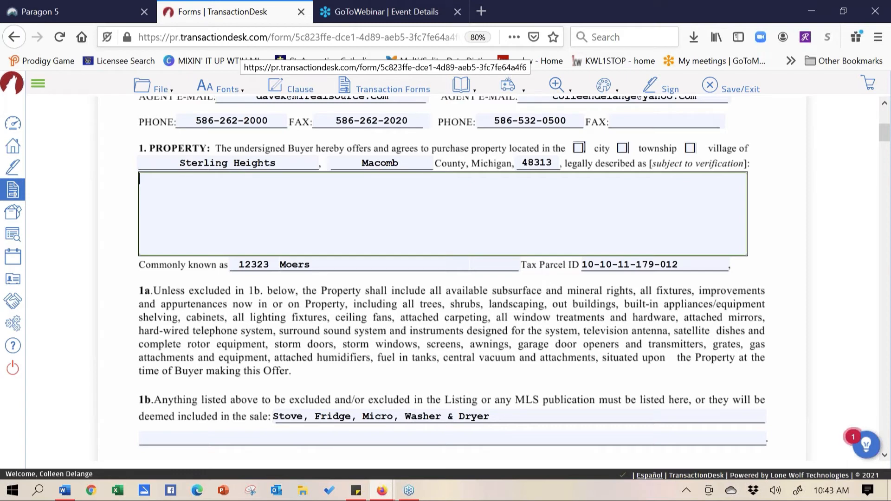
{"action": "left_click", "coordinate": [471, 84]}
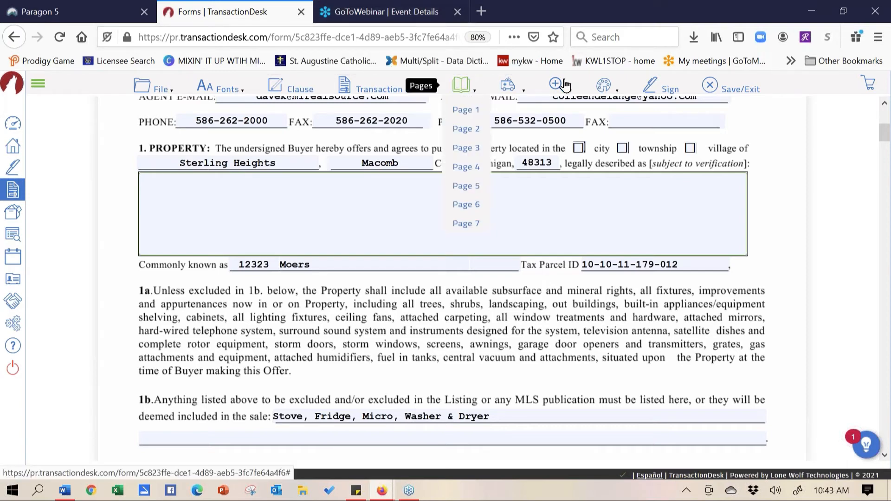
{"action": "mouse_move", "coordinate": [604, 91]}
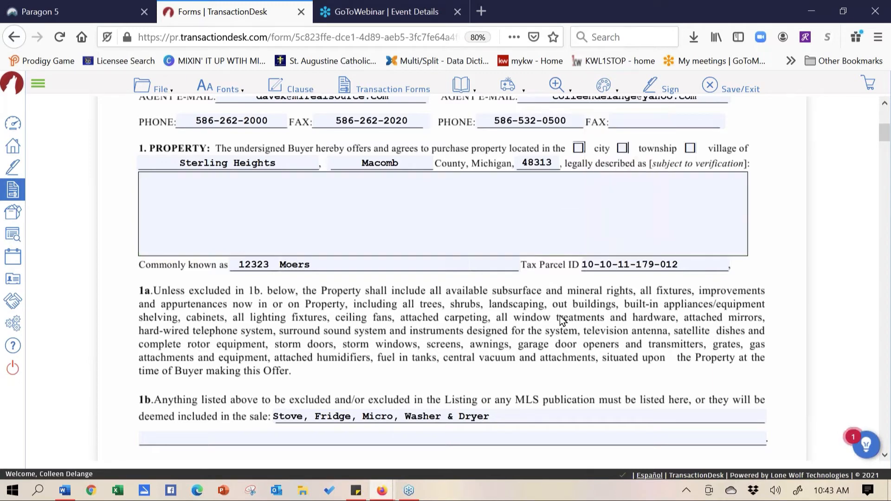
{"action": "left_click_drag", "start_coordinate": [708, 336], "coordinate": [710, 335]}
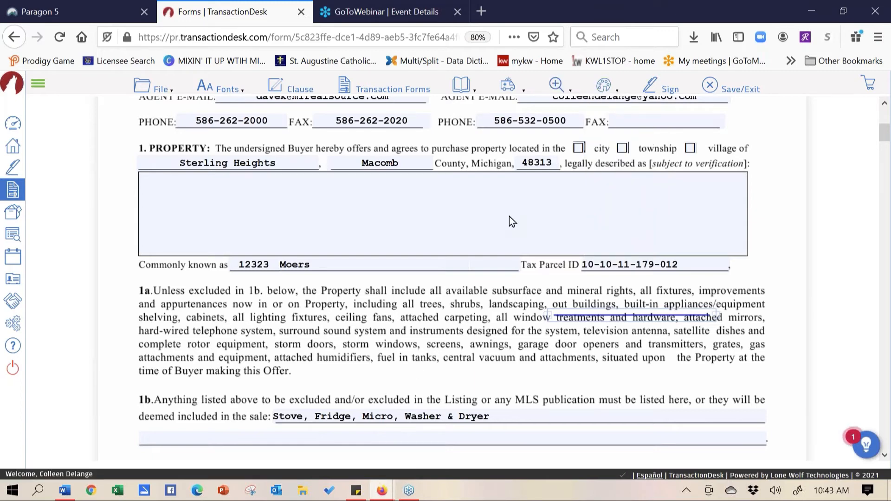
{"action": "mouse_move", "coordinate": [177, 92]}
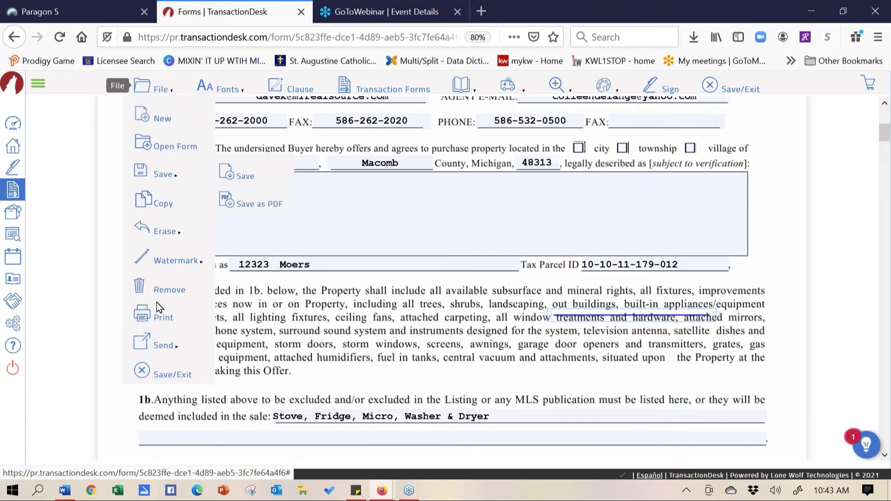
Save and exit the Purchase Agreement, then add and remove a Call Logs dashboard panel
{"action": "left_click", "coordinate": [151, 373]}
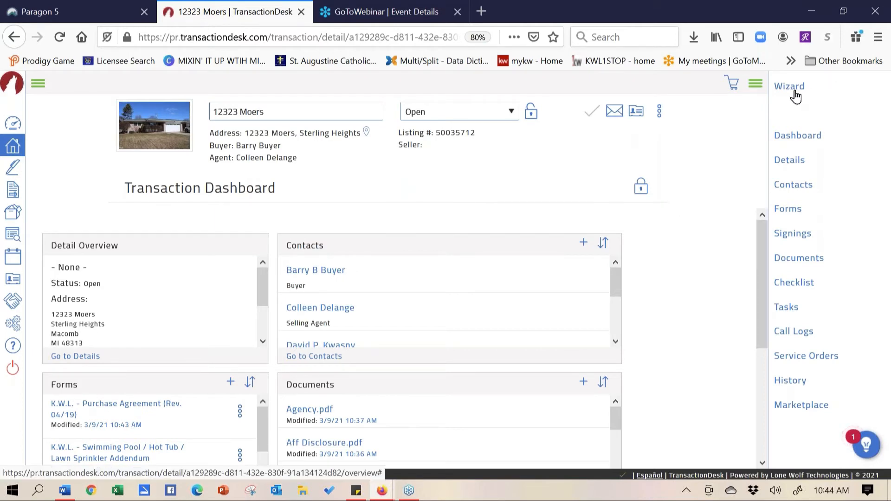
{"action": "left_click", "coordinate": [641, 192]}
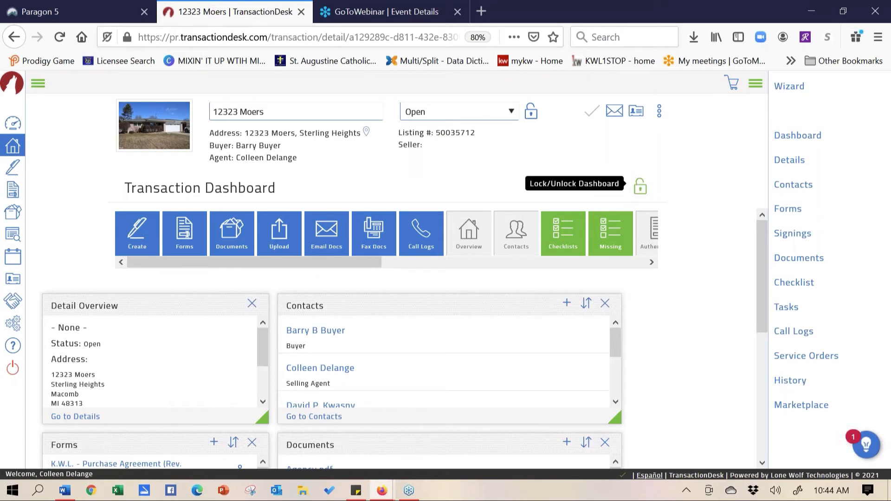
{"action": "left_click_drag", "start_coordinate": [411, 236], "coordinate": [666, 327]}
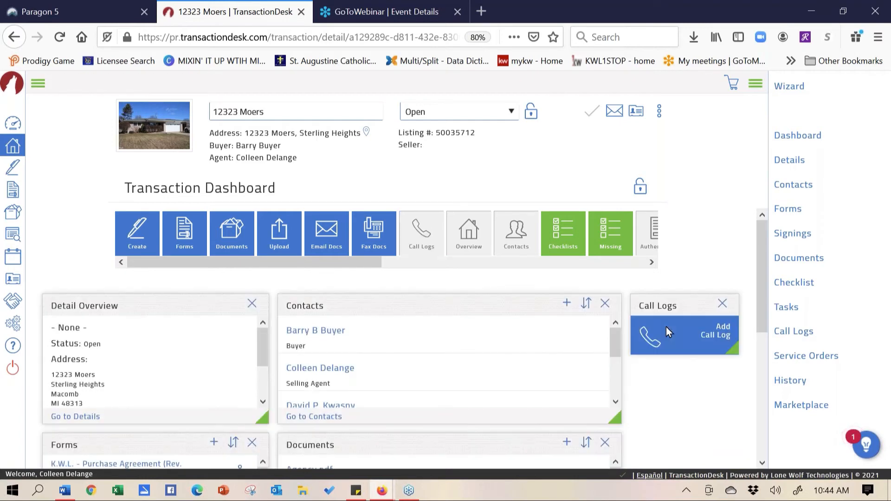
{"action": "left_click", "coordinate": [723, 303]}
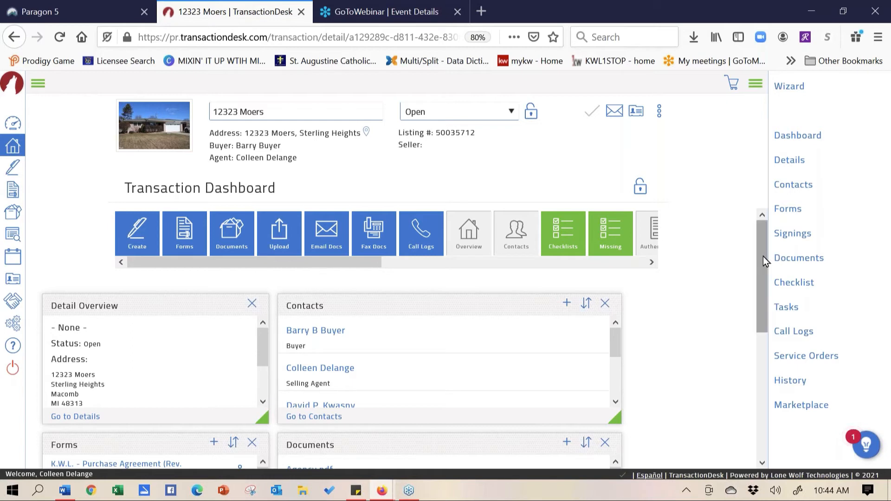
{"action": "left_click_drag", "start_coordinate": [763, 256], "coordinate": [760, 330]}
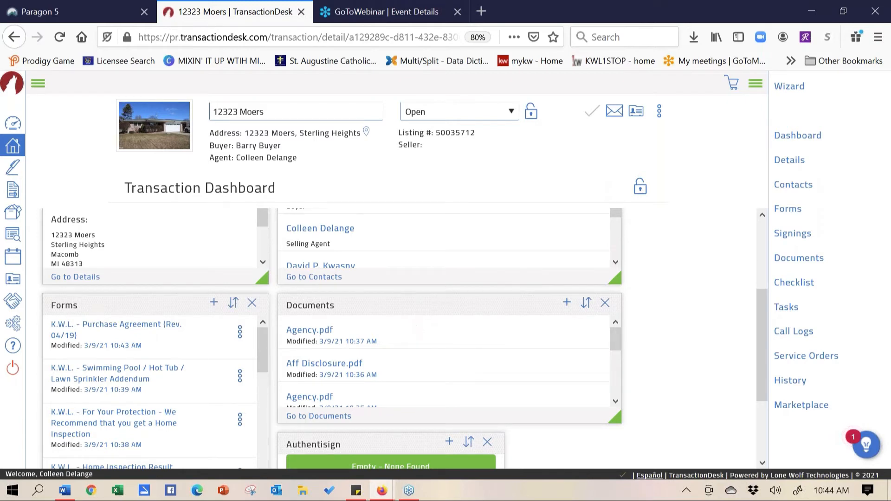
{"action": "left_click_drag", "start_coordinate": [762, 305], "coordinate": [762, 354]}
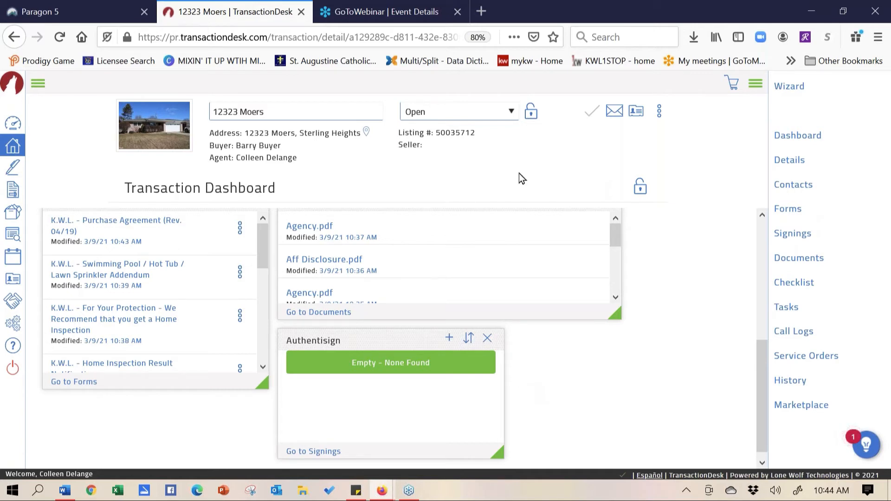
{"action": "left_click", "coordinate": [93, 15]}
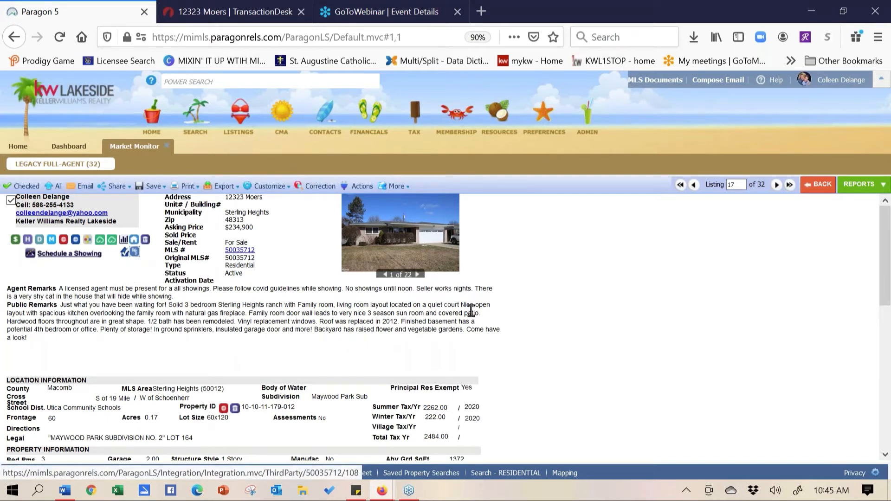
{"action": "left_click", "coordinate": [262, 14]}
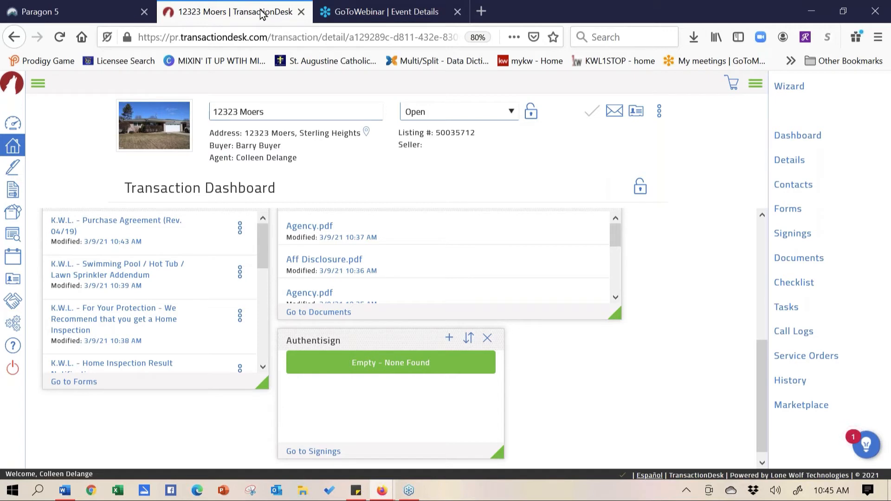
Open Forms and check the agency disclosure, Purchase Agreement and Exclusive Buyer Agency Agreement
{"action": "left_click", "coordinate": [792, 211]}
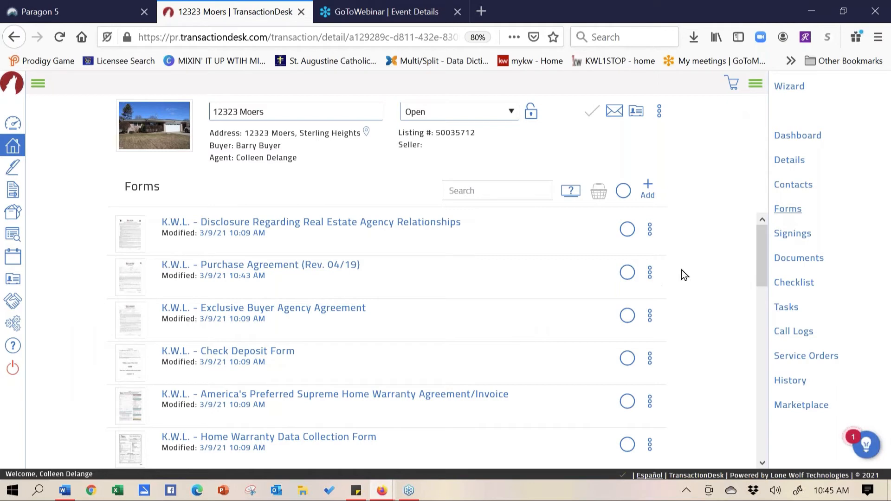
{"action": "left_click", "coordinate": [626, 232]}
{"action": "left_click", "coordinate": [628, 281]}
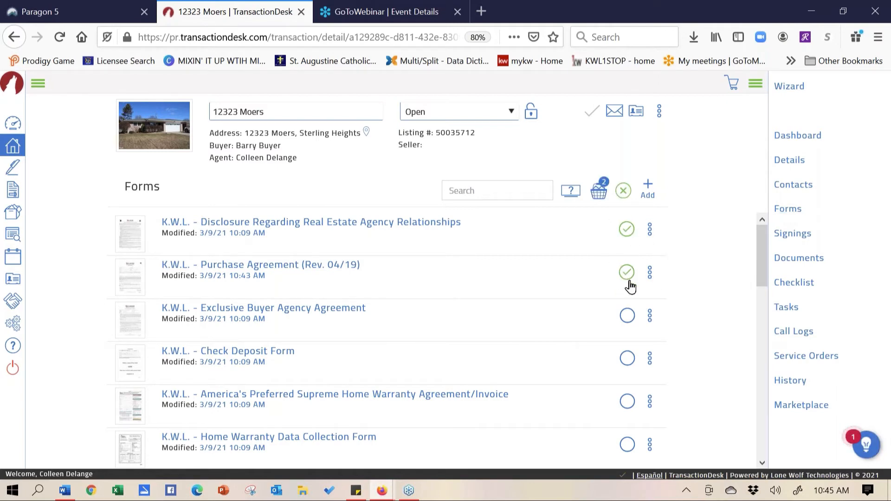
{"action": "left_click", "coordinate": [627, 316]}
Check the Check Deposit Form, review the four forms in the Basket, and close it
{"action": "left_click", "coordinate": [627, 360]}
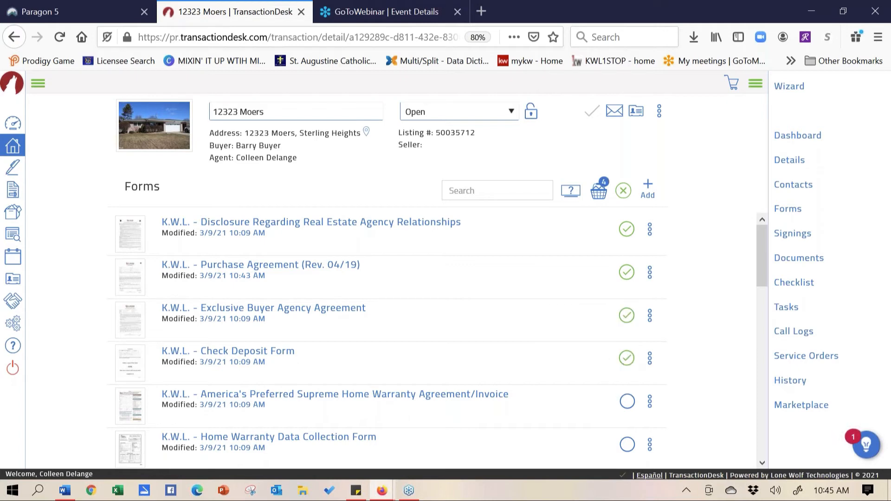
{"action": "left_click", "coordinate": [600, 194]}
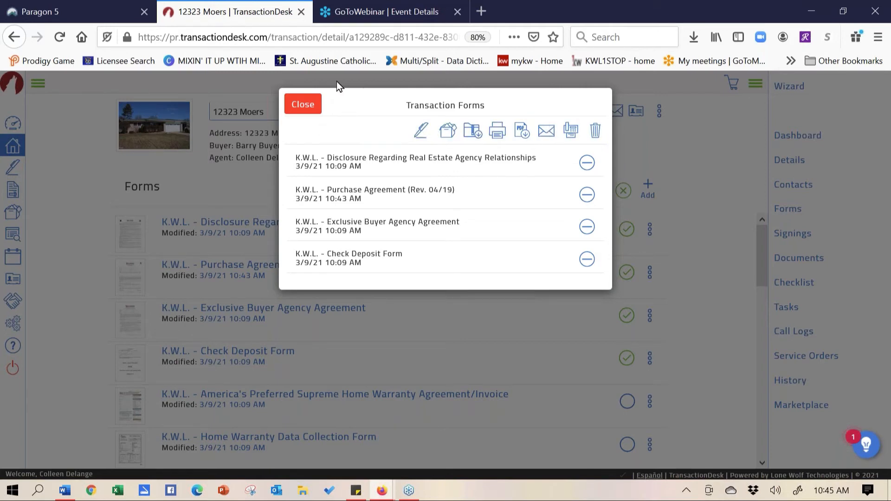
{"action": "left_click", "coordinate": [306, 110]}
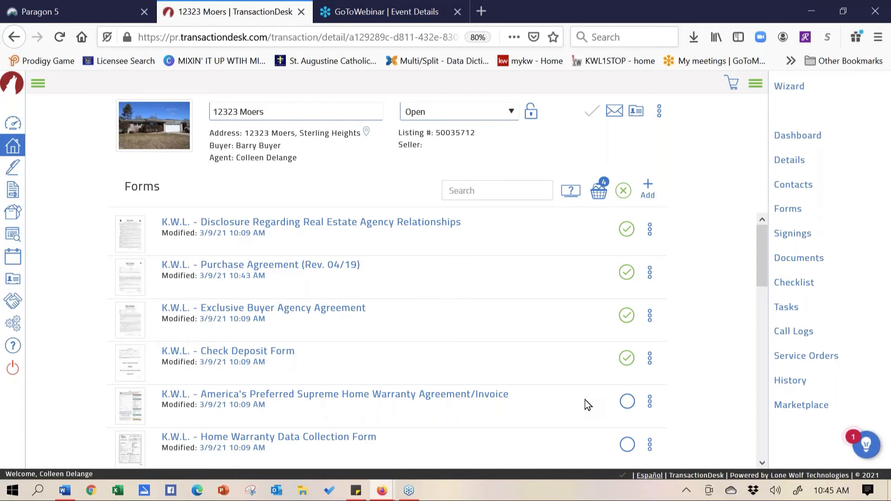
Go Home to the transactions list and close the TransactionDesk browser tab
{"action": "left_click", "coordinate": [13, 147]}
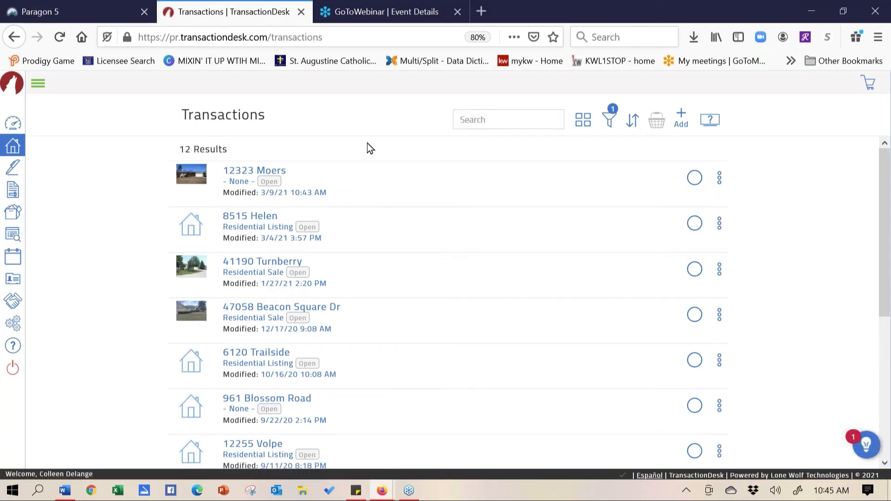
{"action": "left_click", "coordinate": [301, 12]}
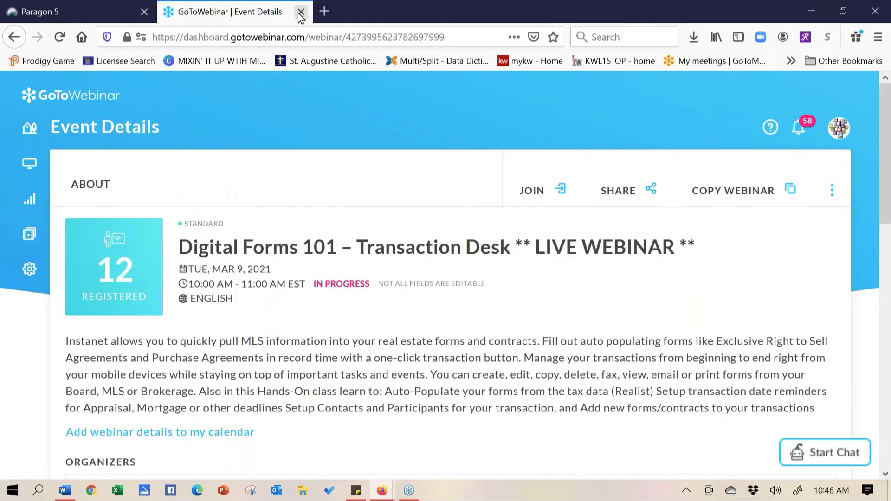
Launch TransactionDesk (Instanet) from Paragon 5's RESOURCES > Online Forms
{"action": "left_click", "coordinate": [91, 11]}
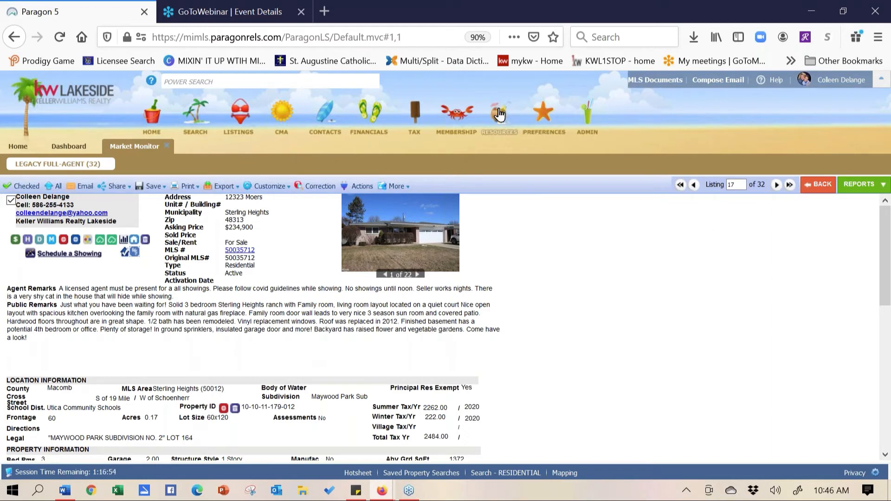
{"action": "mouse_move", "coordinate": [500, 114]}
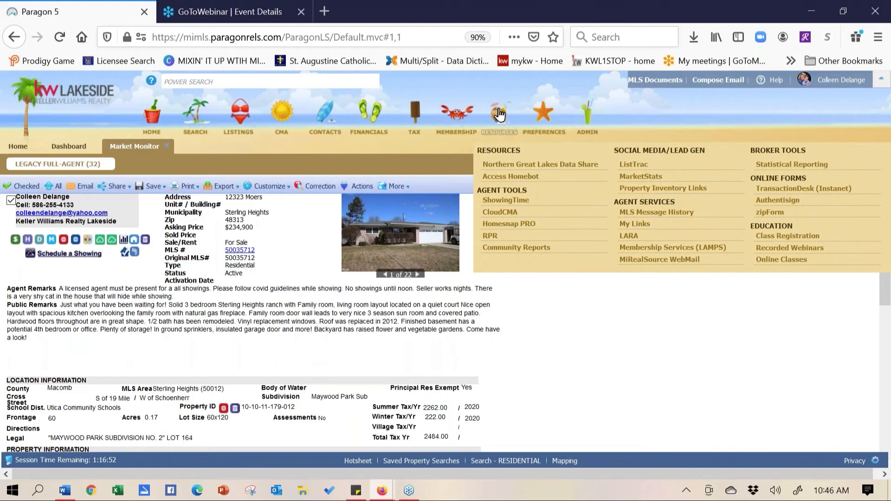
{"action": "left_click", "coordinate": [798, 194]}
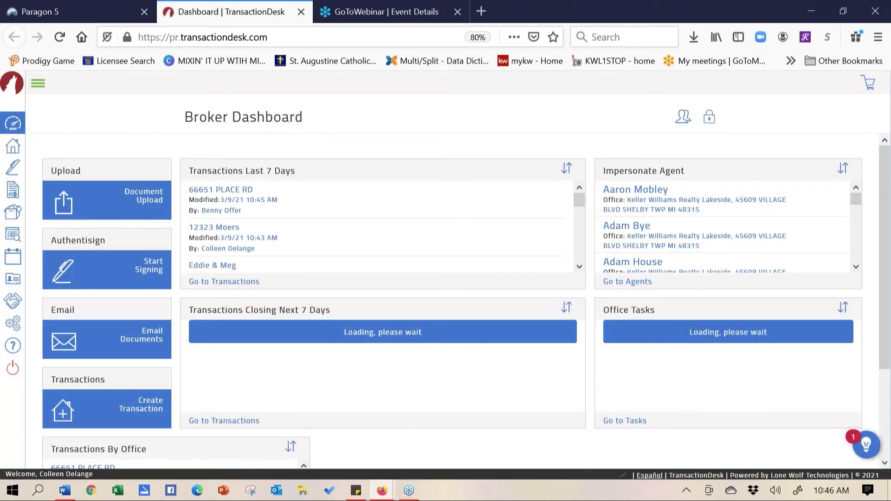
Go to the Transactions list from Home and start a new transaction there
{"action": "left_click", "coordinate": [13, 148]}
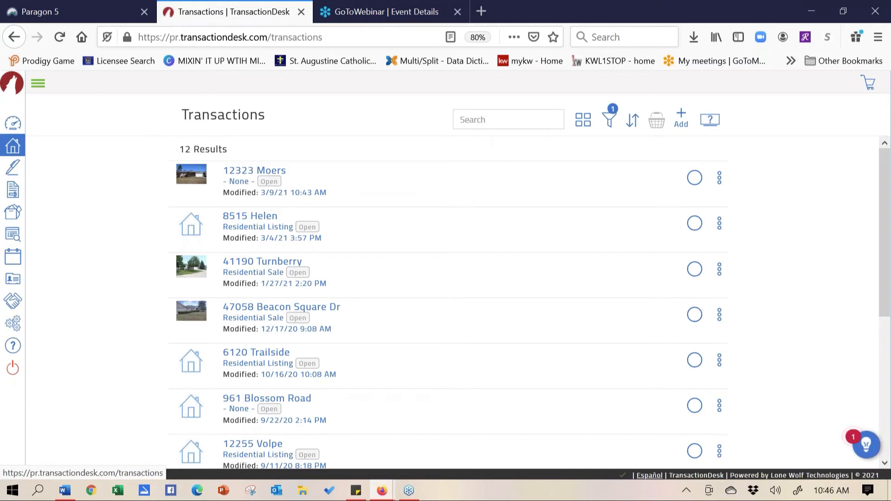
{"action": "left_click", "coordinate": [681, 119]}
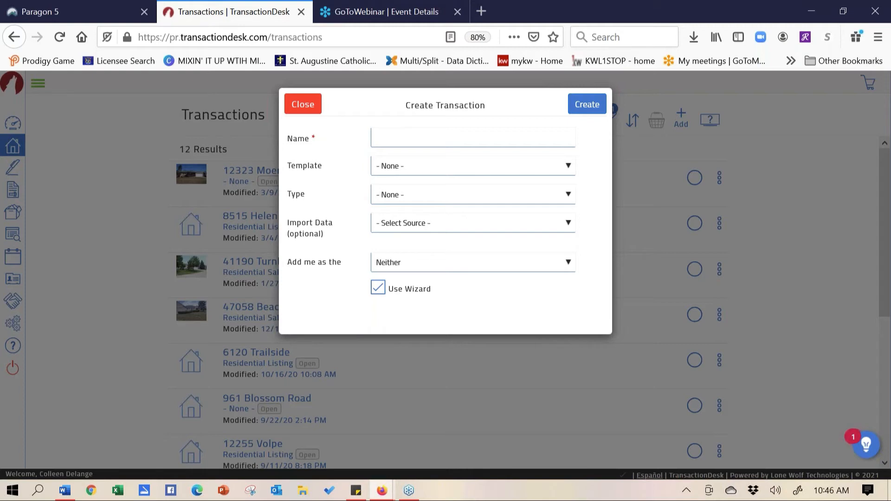
{"action": "left_click", "coordinate": [525, 138]}
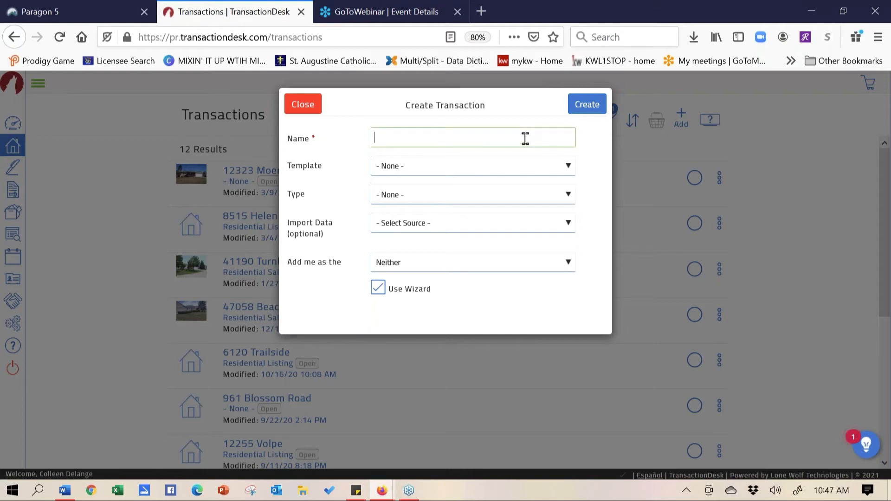
{"action": "left_click", "coordinate": [483, 163]}
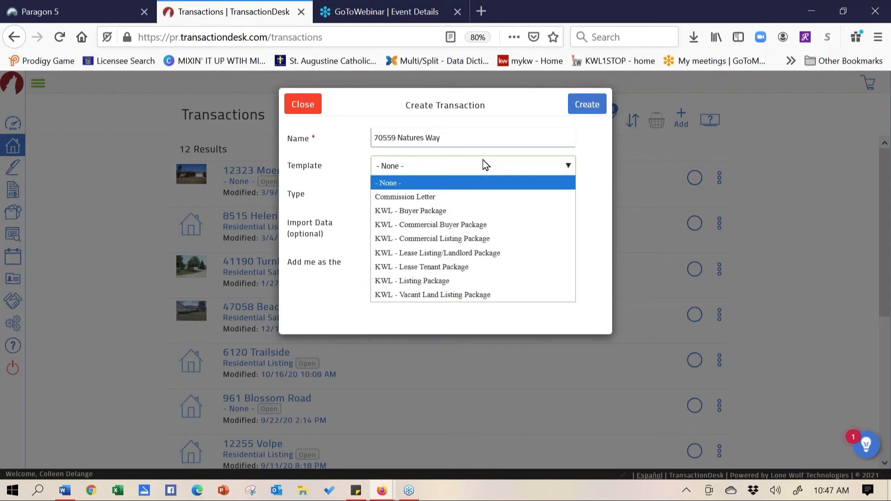
{"action": "left_click", "coordinate": [461, 288]}
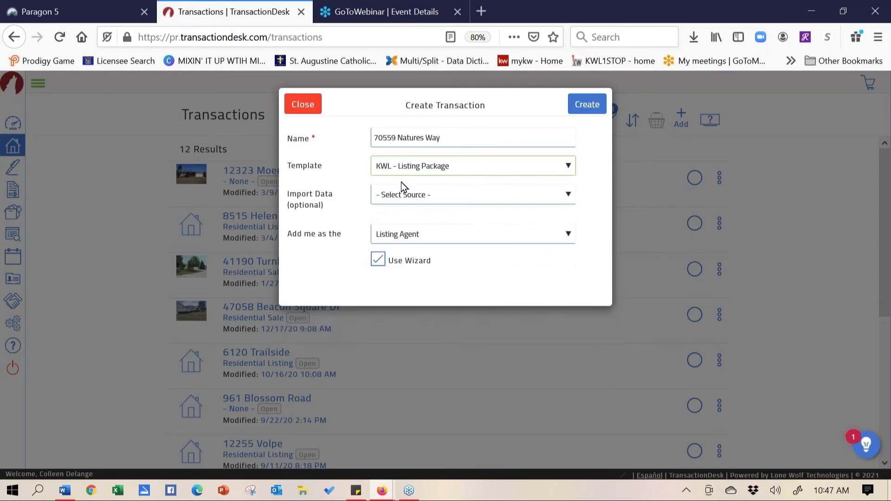
Set Import Data to Realist (MiRealSource) and bring up the Tax ID search
{"action": "left_click", "coordinate": [438, 196]}
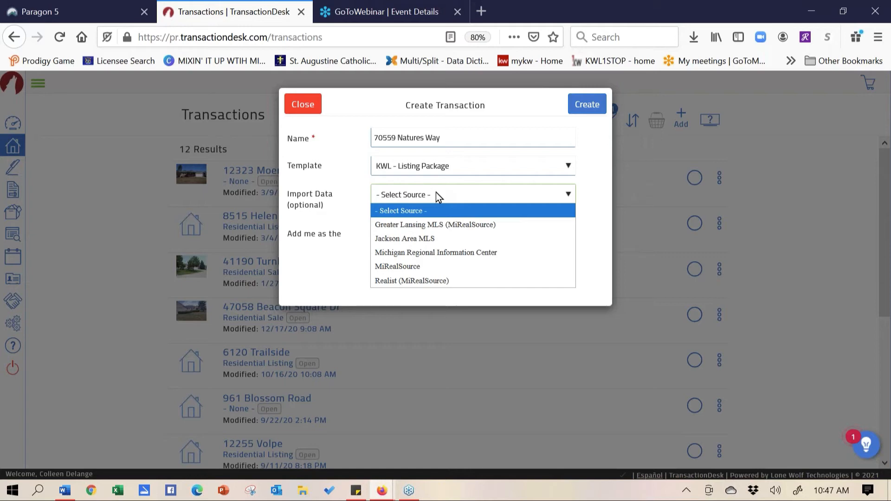
{"action": "left_click", "coordinate": [412, 281]}
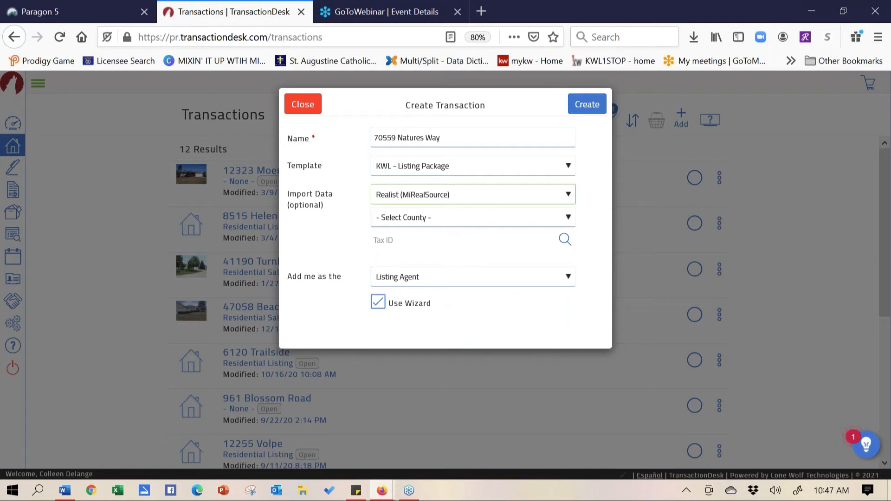
{"action": "left_click", "coordinate": [565, 240]}
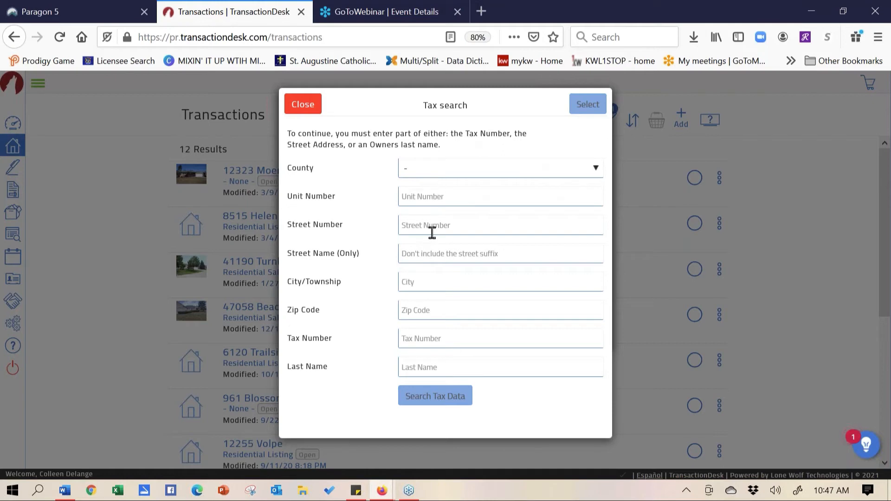
Choose Macomb from the County list in the Tax search dialog
{"action": "left_click", "coordinate": [429, 226]}
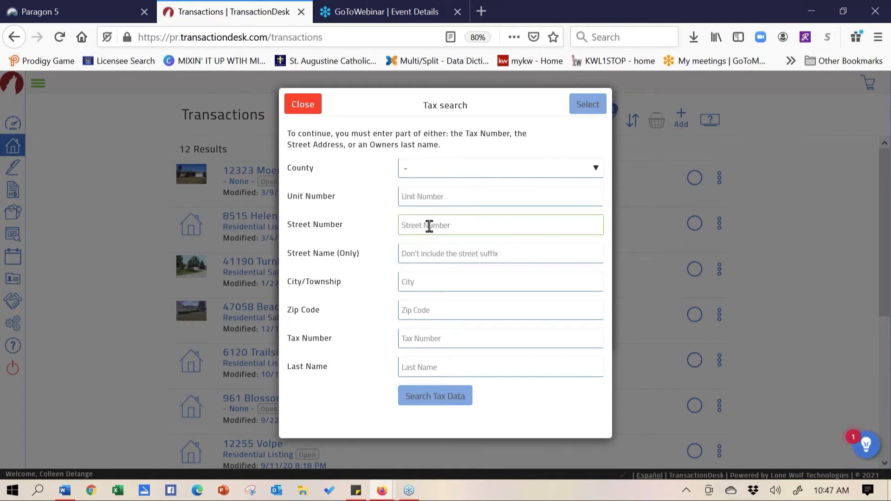
{"action": "left_click", "coordinate": [522, 164]}
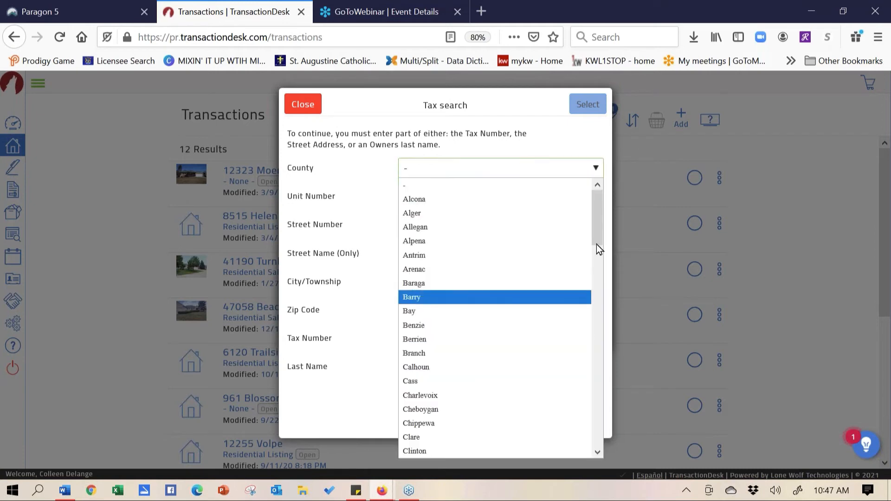
{"action": "left_click_drag", "start_coordinate": [600, 227], "coordinate": [605, 361]}
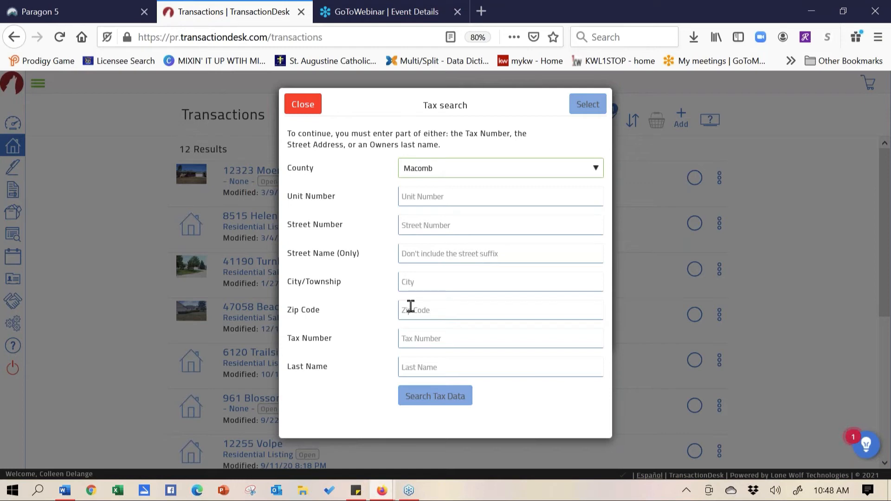
{"action": "left_click", "coordinate": [408, 226]}
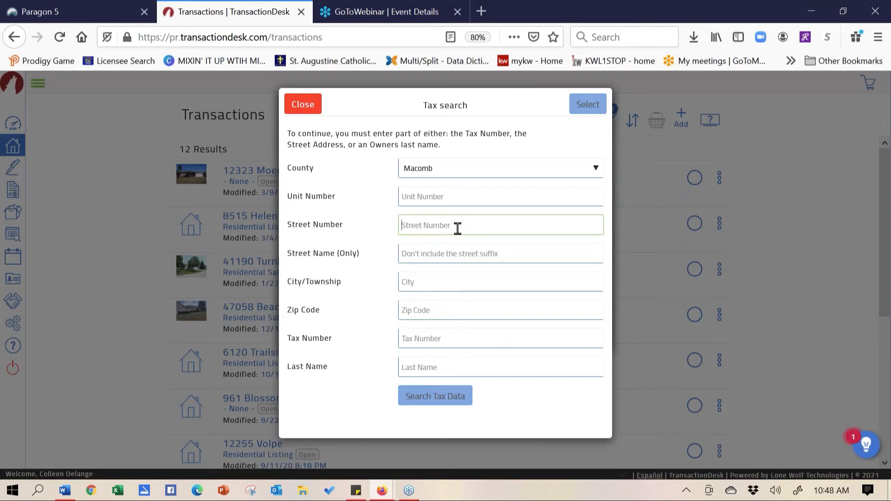
{"action": "key", "text": "BackSpace"}
{"action": "left_click", "coordinate": [441, 251]}
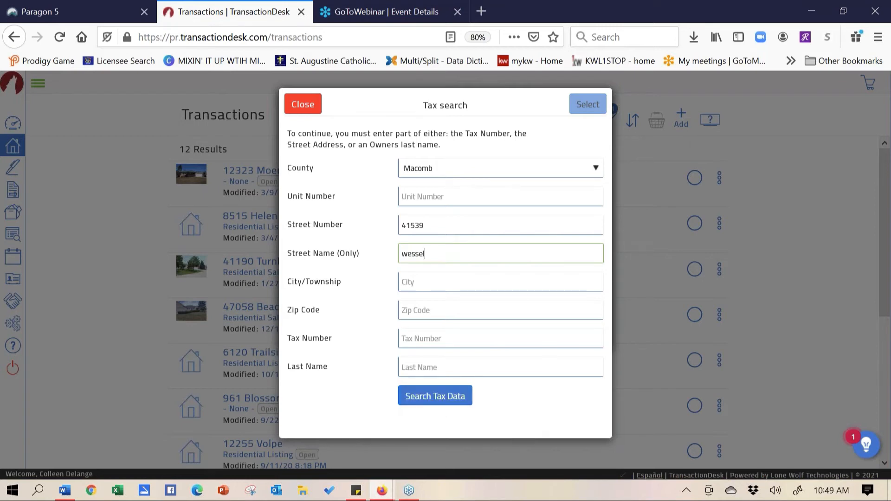
{"action": "left_click", "coordinate": [433, 398]}
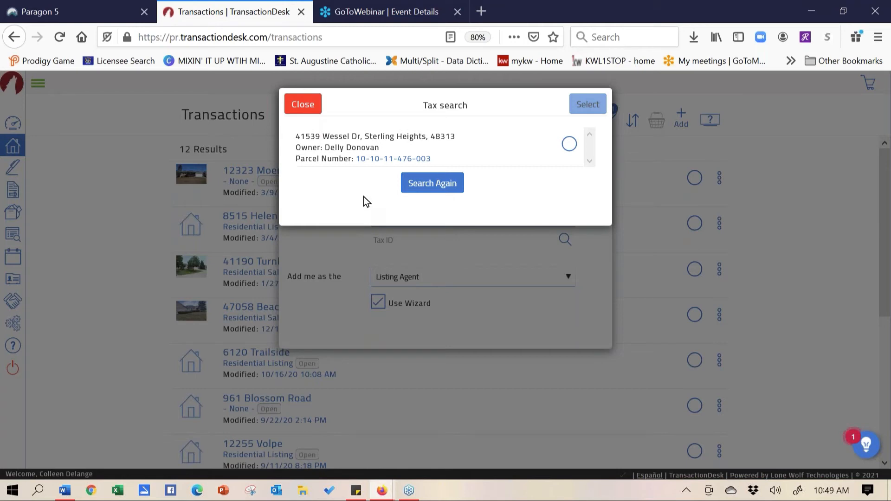
{"action": "left_click", "coordinate": [570, 148]}
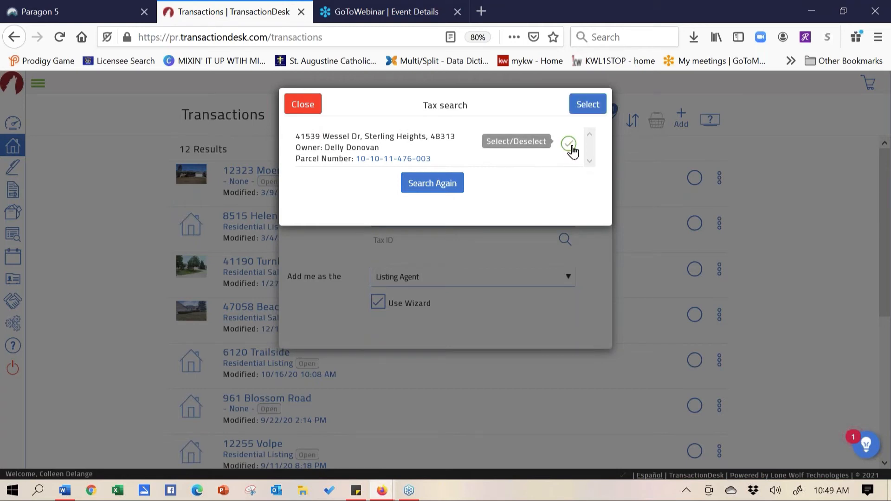
{"action": "left_click", "coordinate": [588, 104]}
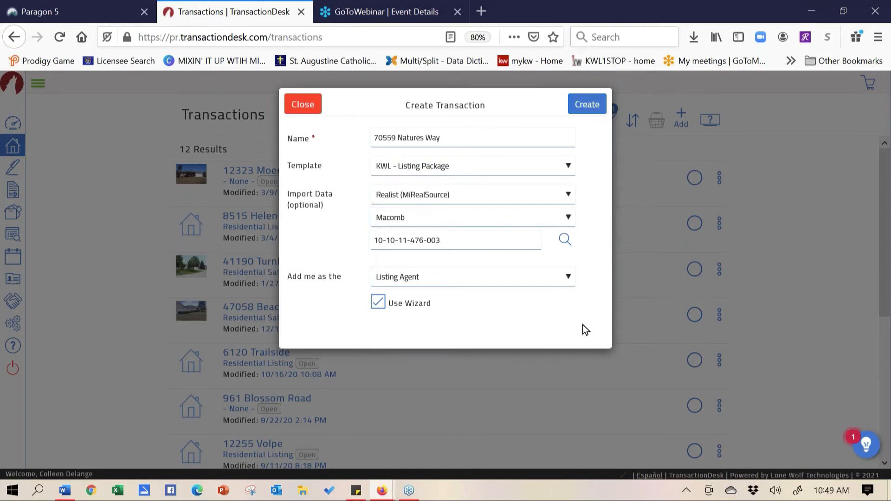
Create the transaction and advance past Details, Dates and Contacts to Forms (step 4 of 5)
{"action": "left_click", "coordinate": [586, 105]}
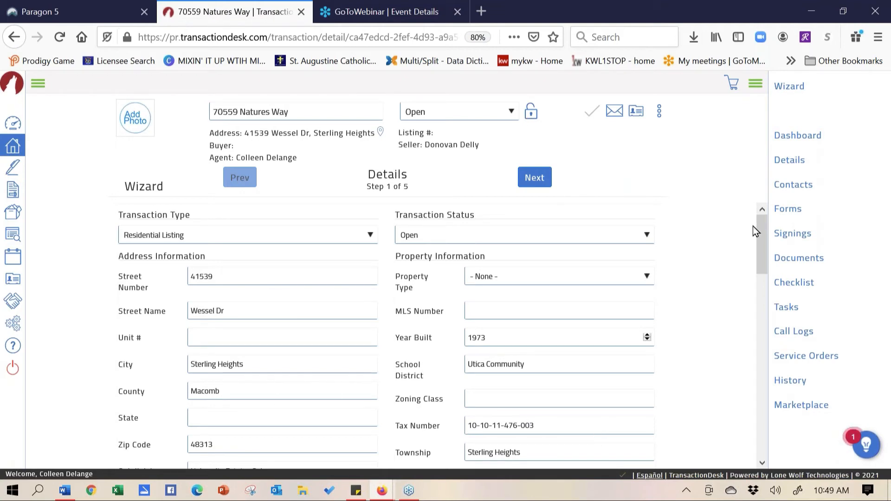
{"action": "left_click_drag", "start_coordinate": [761, 225], "coordinate": [737, 189]}
{"action": "left_click", "coordinate": [535, 178]}
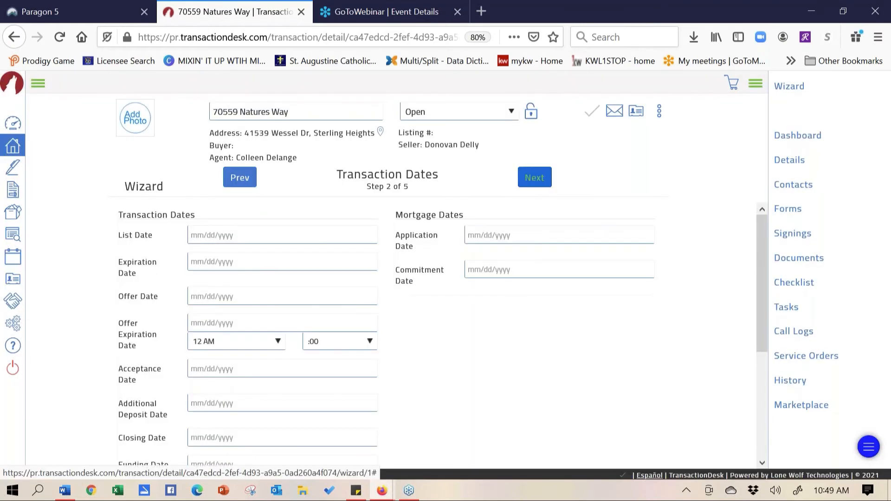
{"action": "left_click", "coordinate": [535, 178]}
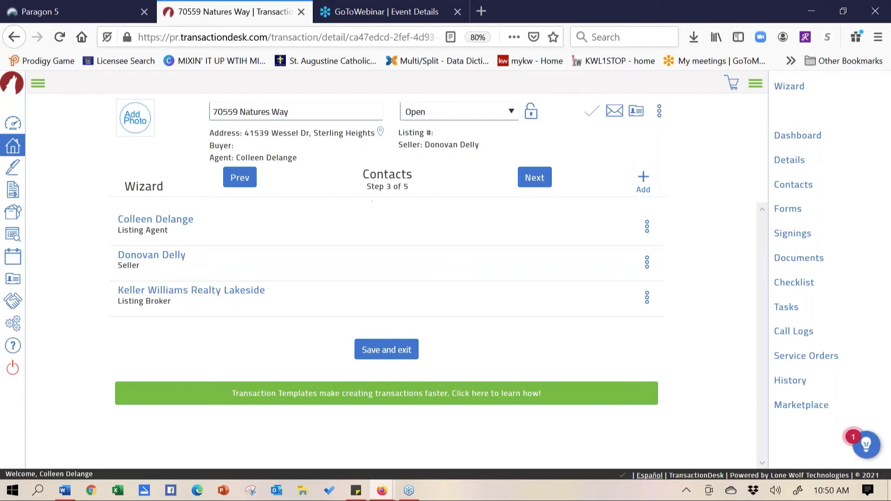
{"action": "left_click", "coordinate": [536, 181]}
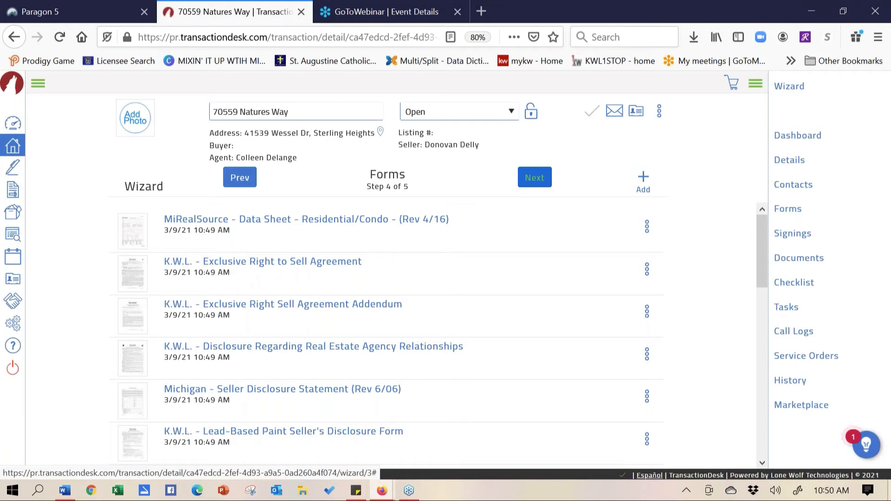
Upload the MiRealSource Data Sheet form as an MLS listing, then move to Paragon 5
{"action": "left_click", "coordinate": [281, 222]}
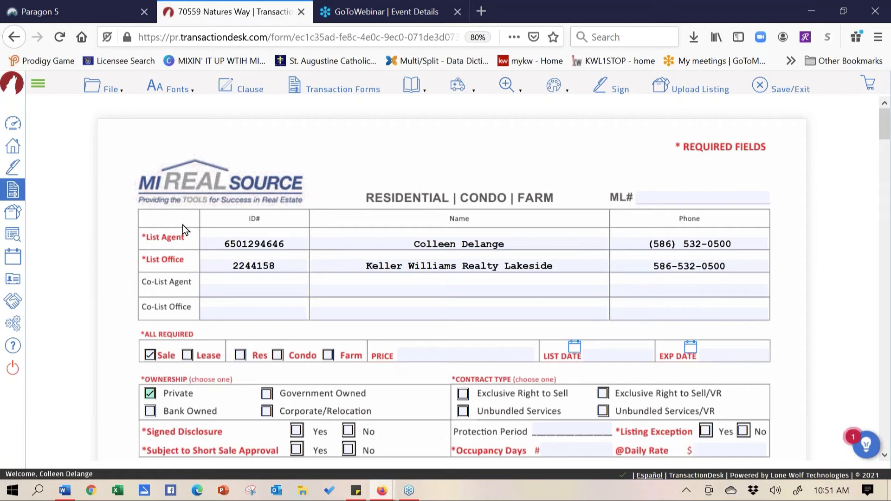
{"action": "left_click", "coordinate": [692, 93]}
{"action": "left_click", "coordinate": [118, 7]}
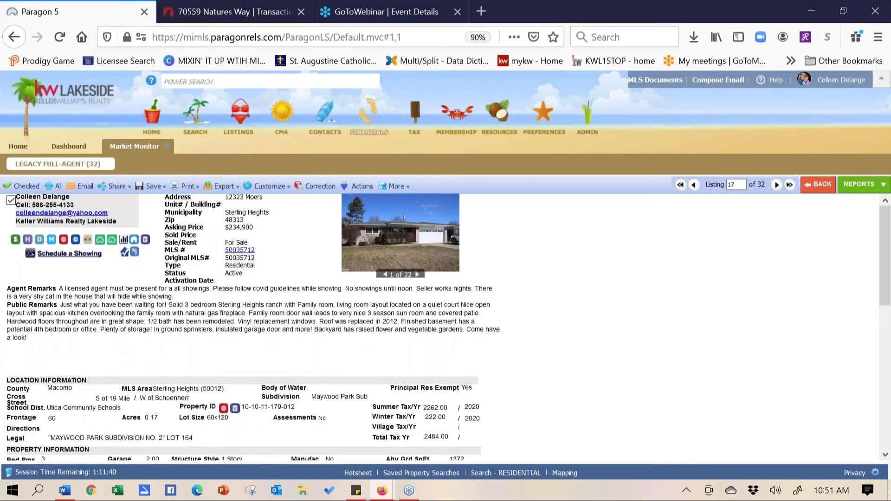
Open Partials under LISTINGS > Maintain in Paragon 5
{"action": "left_click", "coordinate": [240, 120]}
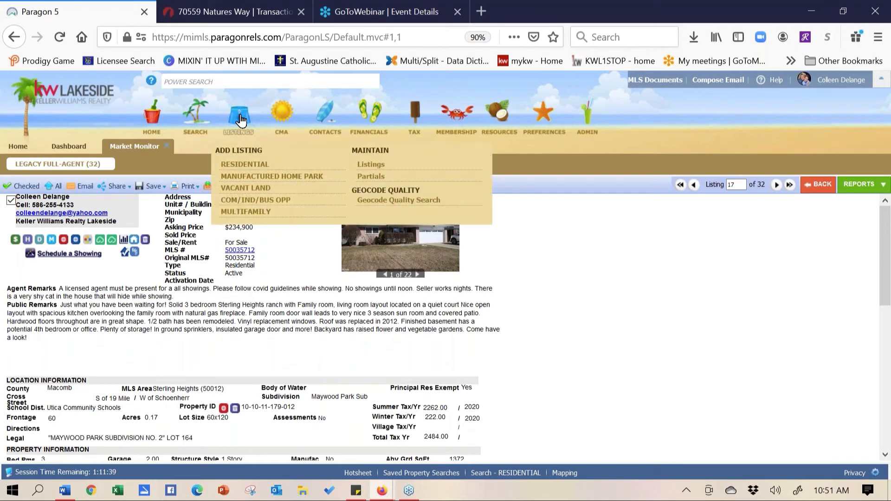
{"action": "left_click", "coordinate": [374, 177]}
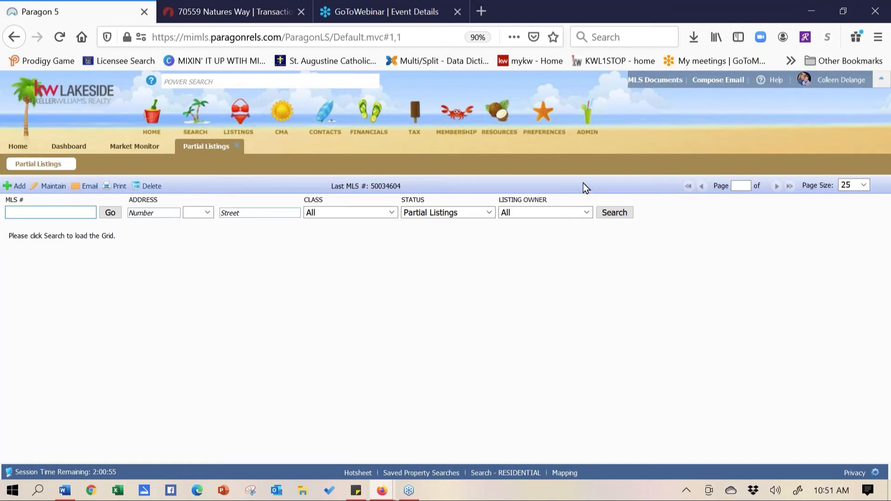
{"action": "left_click", "coordinate": [548, 214]}
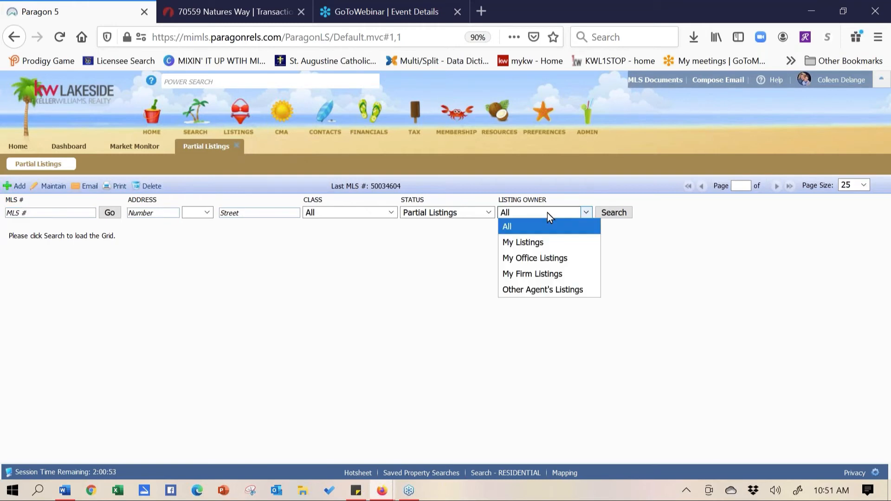
{"action": "left_click", "coordinate": [549, 242]}
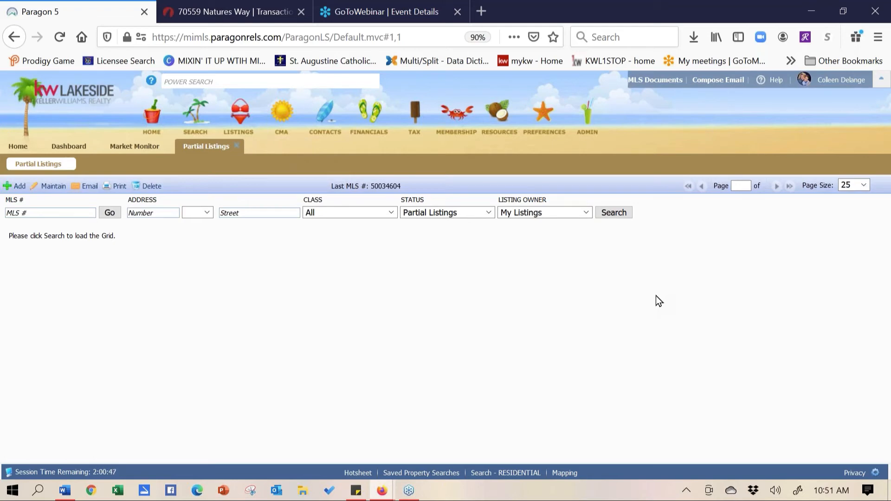
{"action": "left_click", "coordinate": [614, 214]}
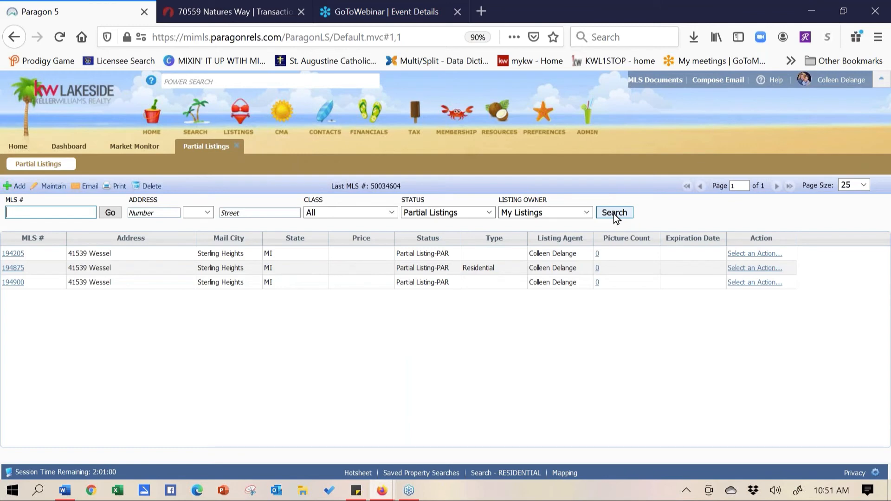
{"action": "left_click", "coordinate": [13, 253]}
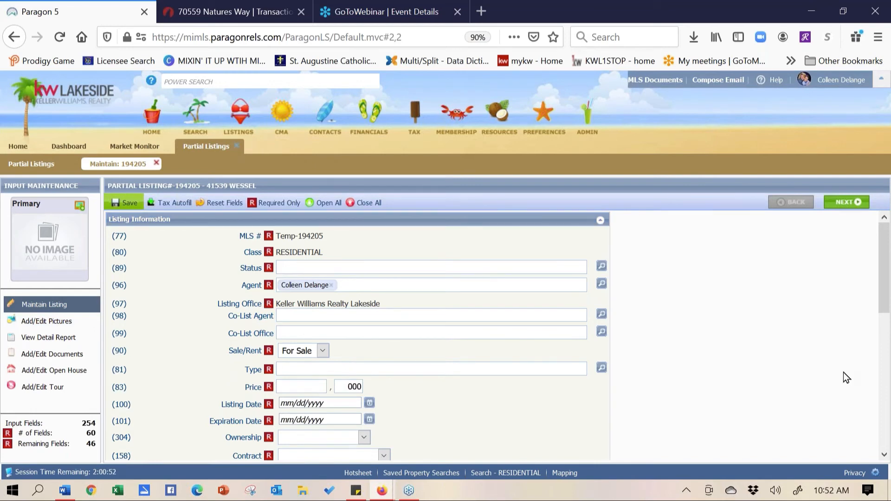
{"action": "left_click", "coordinate": [264, 12]}
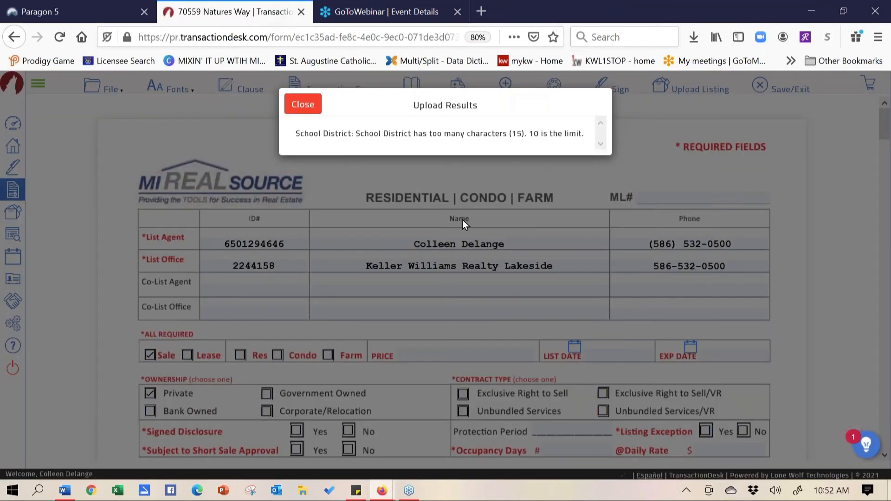
Close the Upload Results warning about the 15-character School District value
{"action": "left_click", "coordinate": [293, 105]}
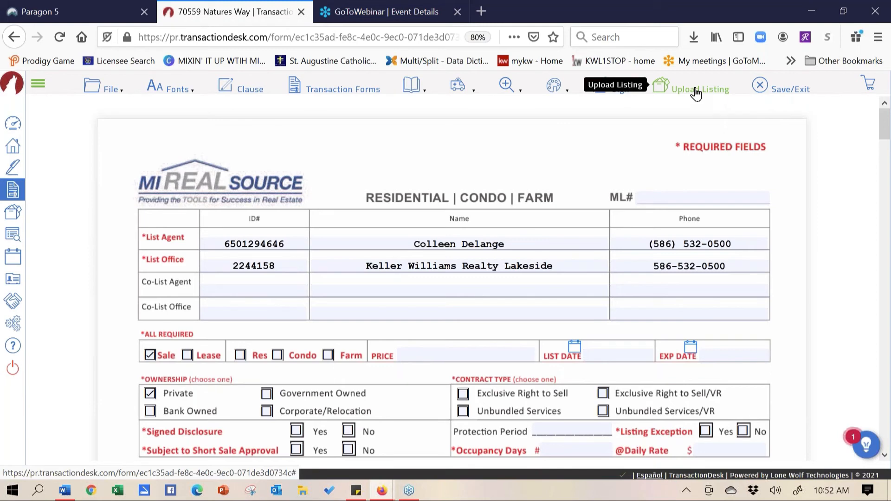
Open the Michigan Seller Disclosure Statement from the transaction's forms list
{"action": "left_click", "coordinate": [346, 90]}
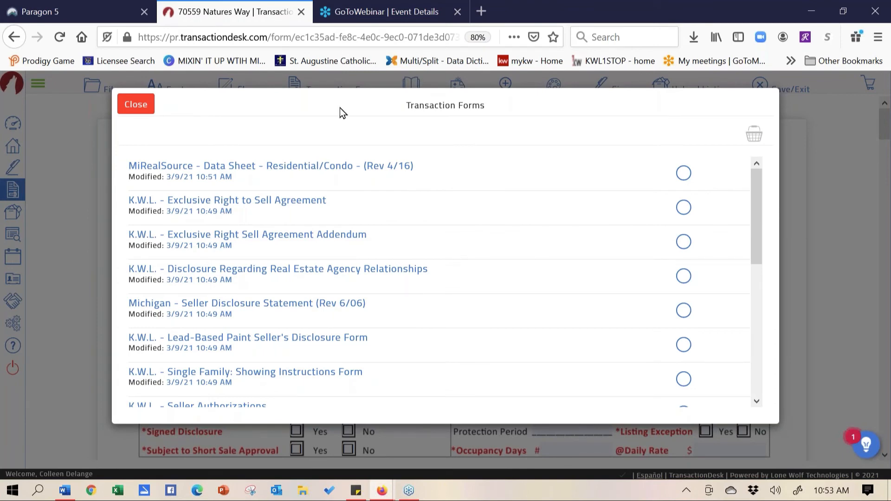
{"action": "left_click", "coordinate": [274, 305]}
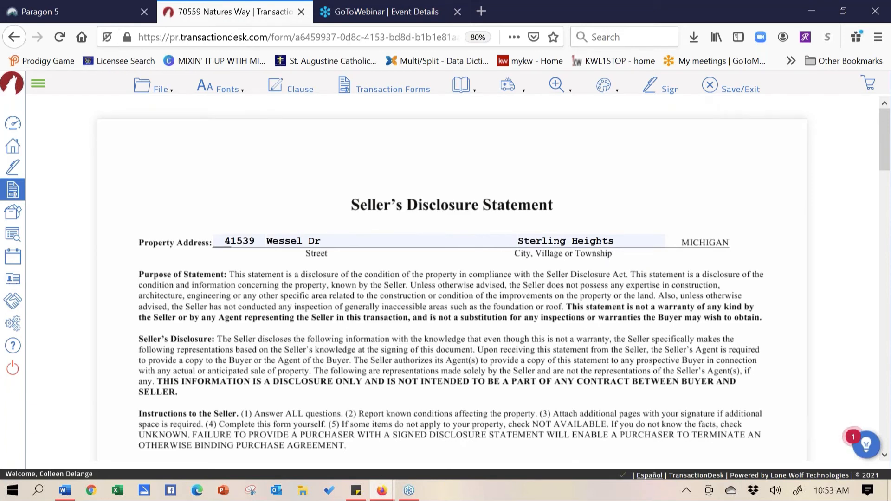
{"action": "scroll", "coordinate": [221, 278], "scroll_direction": "down", "scroll_amount": 3}
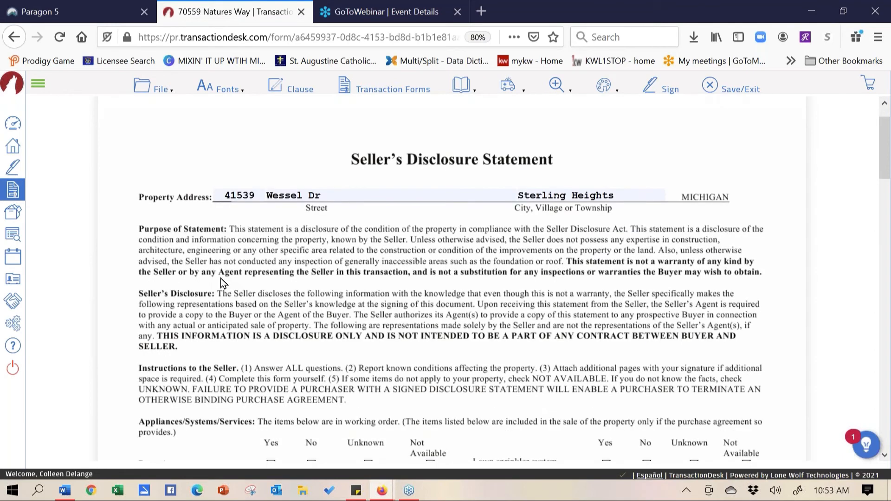
{"action": "left_click", "coordinate": [272, 360]}
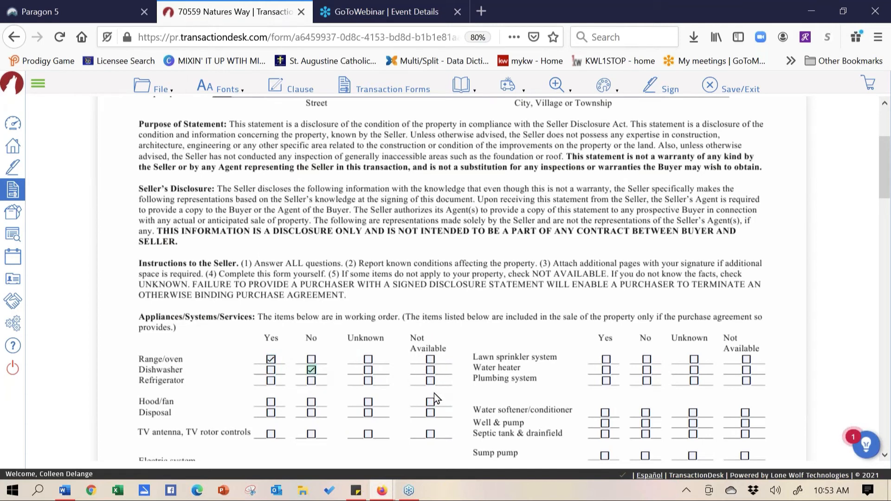
{"action": "left_click", "coordinate": [312, 371]}
{"action": "scroll", "coordinate": [418, 209], "scroll_direction": "up", "scroll_amount": 3}
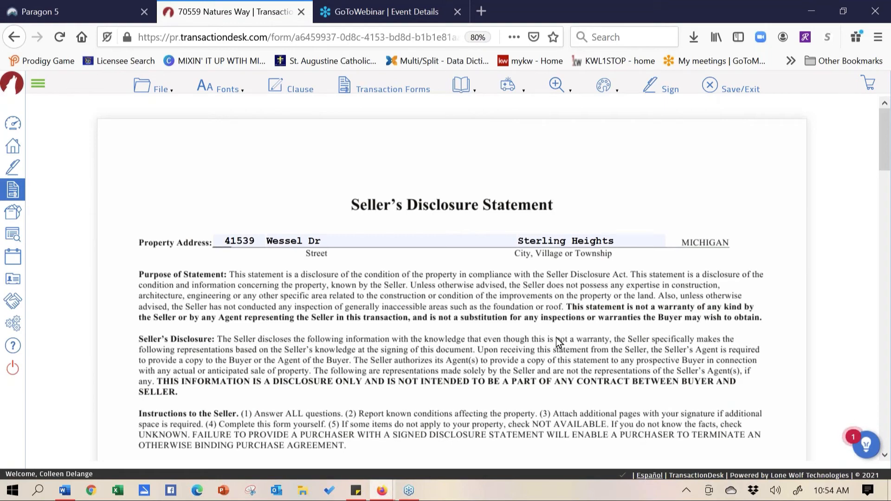
{"action": "scroll", "coordinate": [272, 325], "scroll_direction": "down", "scroll_amount": 1}
{"action": "scroll", "coordinate": [248, 155], "scroll_direction": "down", "scroll_amount": 10}
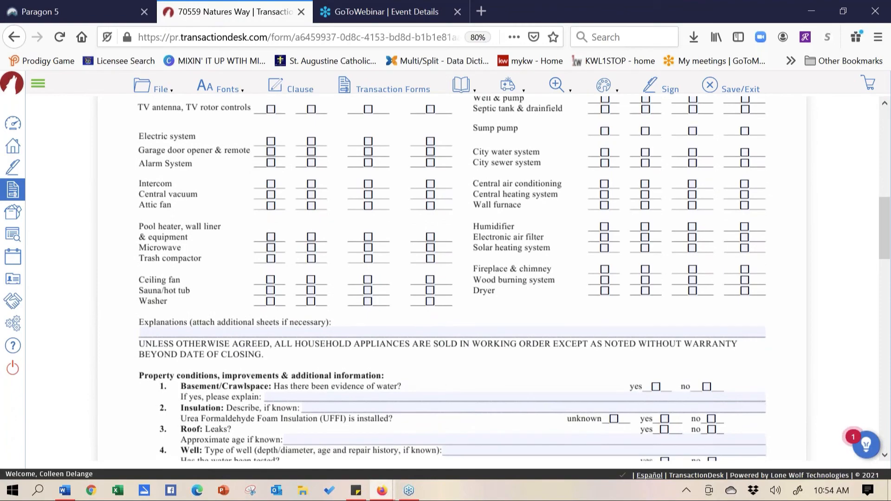
{"action": "scroll", "coordinate": [268, 310], "scroll_direction": "up", "scroll_amount": 10}
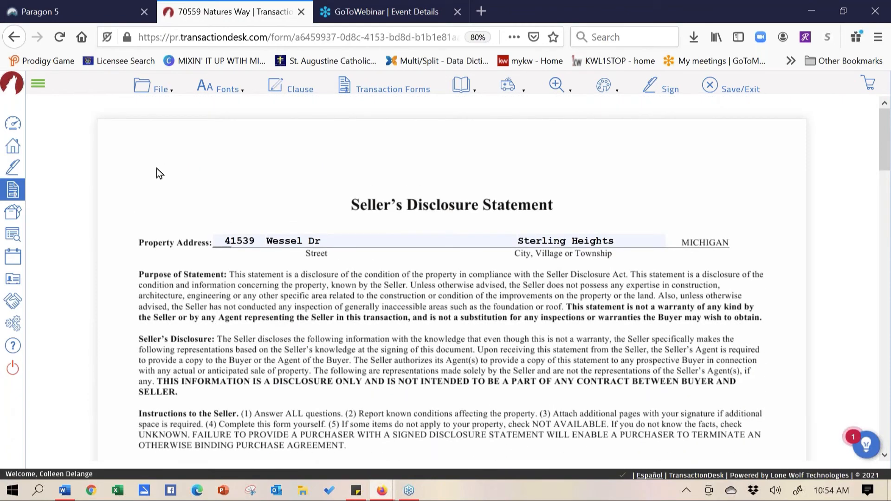
Choose Michigan - Seller Disclosure Statement (Rev 6/06) as the form to email via File > Send > Email
{"action": "left_click", "coordinate": [160, 91]}
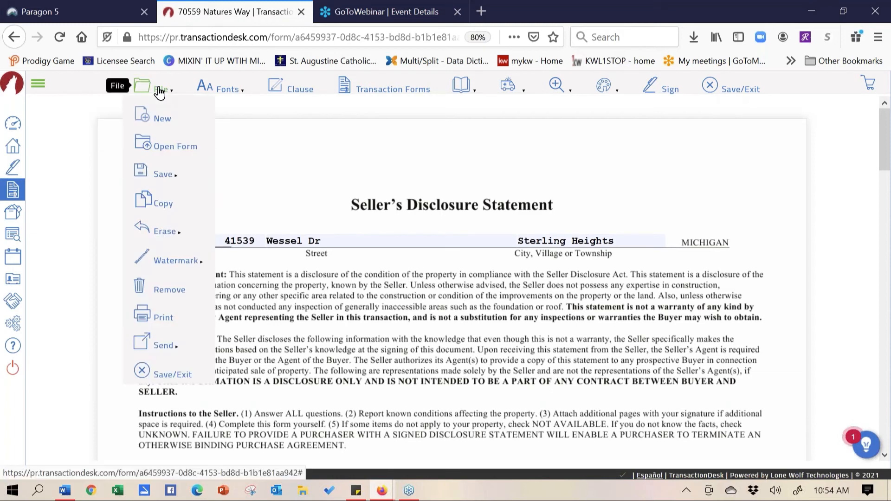
{"action": "mouse_move", "coordinate": [191, 344]}
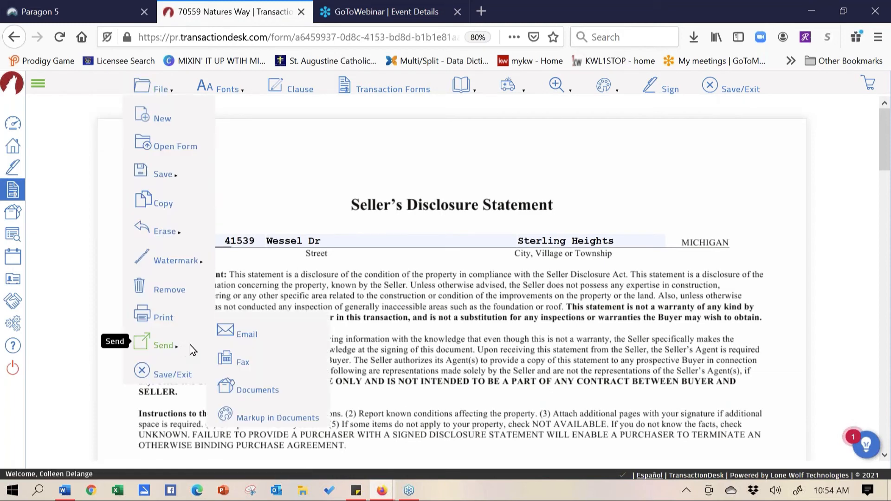
{"action": "left_click", "coordinate": [242, 333]}
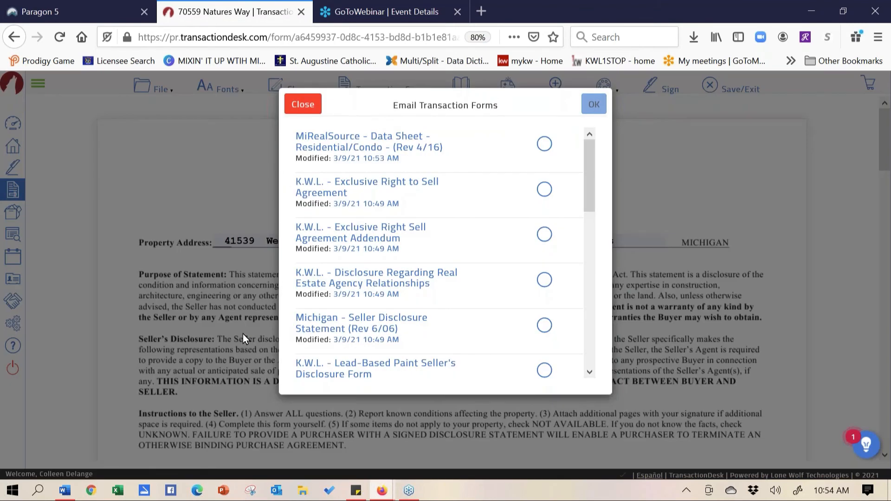
{"action": "left_click", "coordinate": [545, 326]}
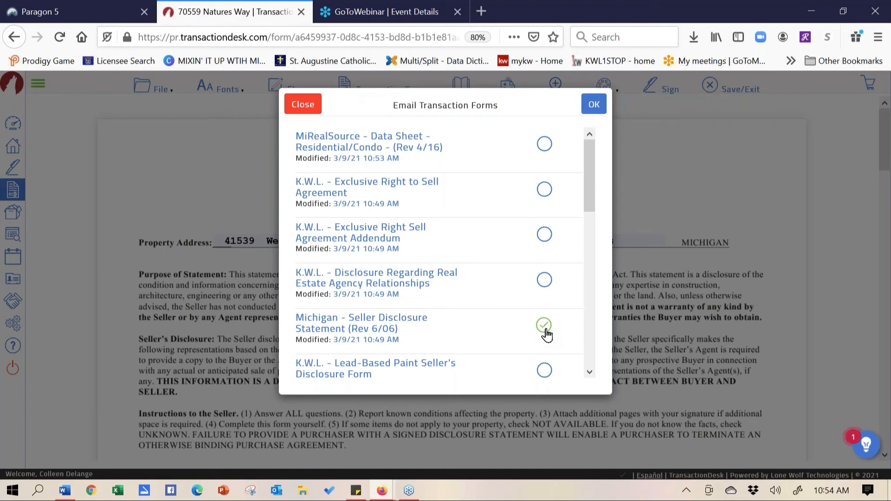
{"action": "left_click", "coordinate": [594, 105]}
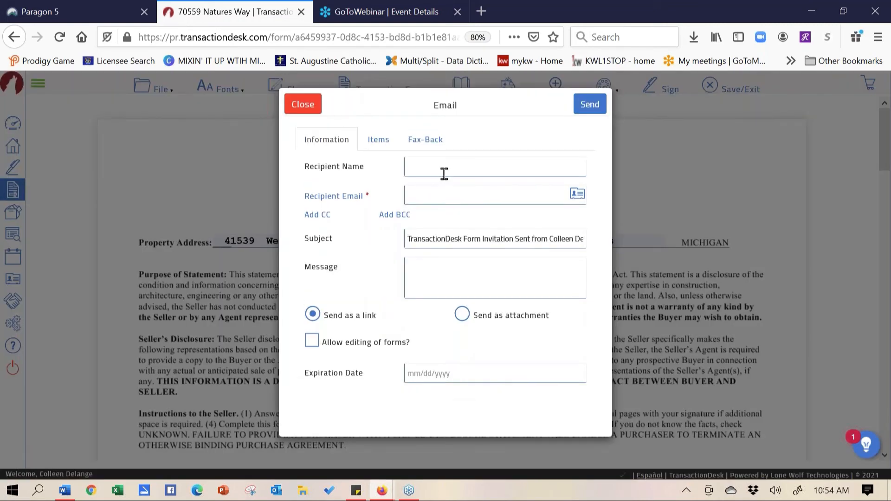
Fill in the recipient's name and saved e-mail, and replace the subject with 'See you you tomorrow at 4'
{"action": "left_click", "coordinate": [445, 174]}
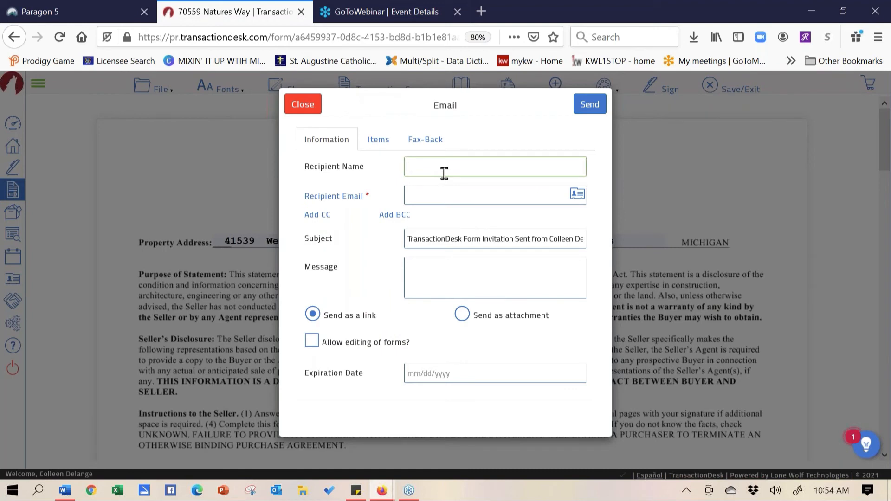
{"action": "type", "text": "Coll"}
{"action": "left_click", "coordinate": [428, 202]}
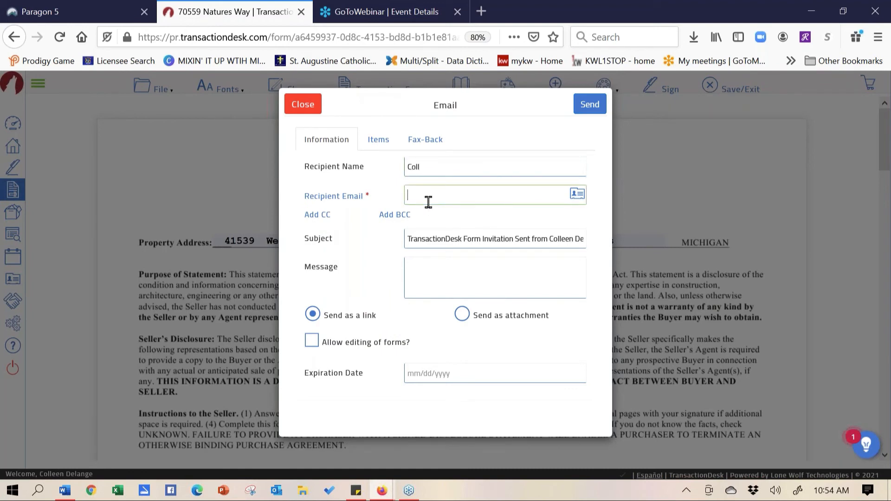
{"action": "type", "text": "Co"}
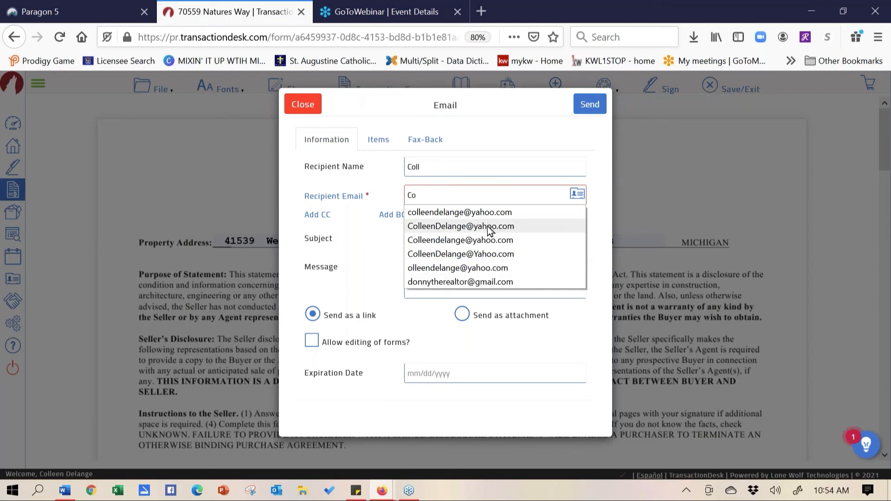
{"action": "left_click", "coordinate": [490, 230]}
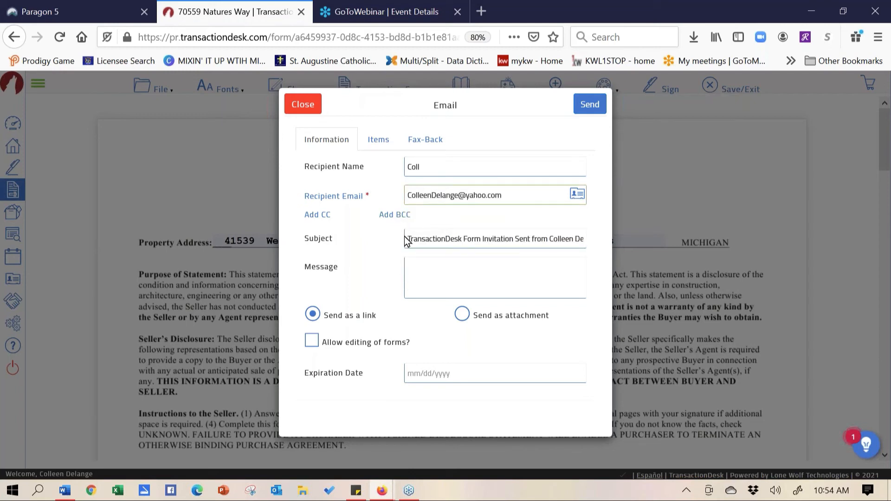
{"action": "left_click_drag", "start_coordinate": [407, 239], "coordinate": [659, 251]}
{"action": "key", "text": "BackSpace"}
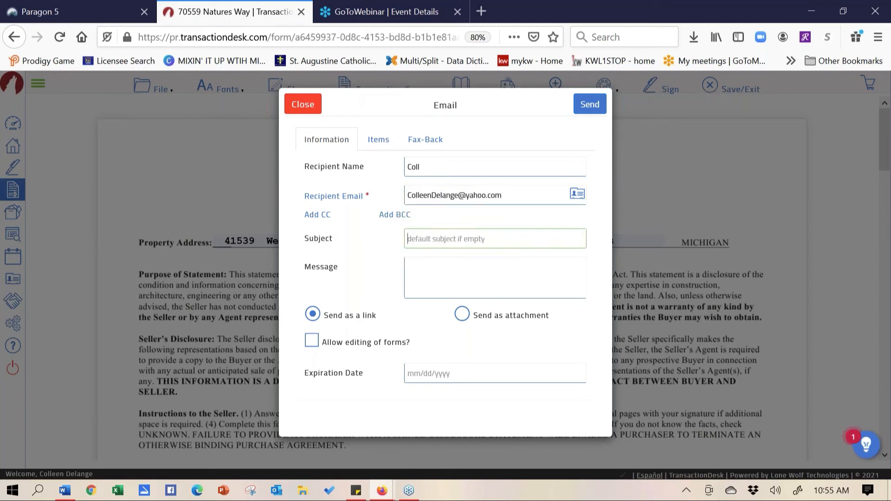
{"action": "type", "text": "See yu"}
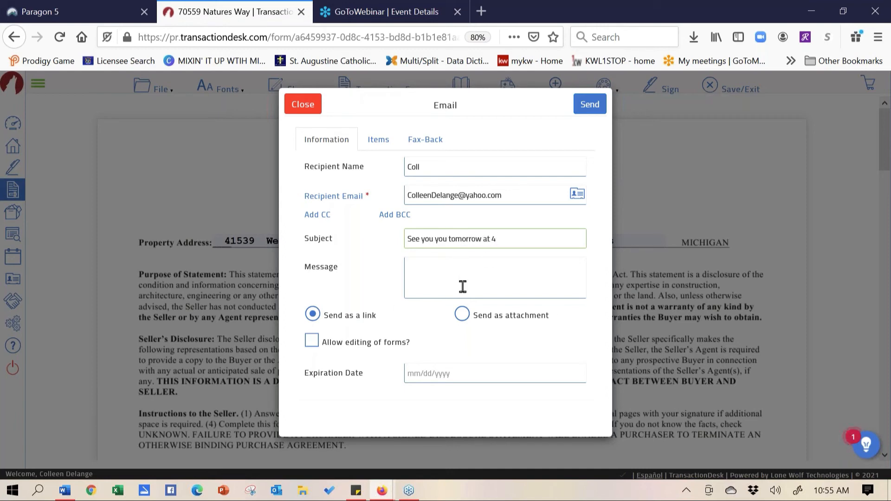
Send the form as an editable link expiring 03/11/2021
{"action": "left_click", "coordinate": [465, 319]}
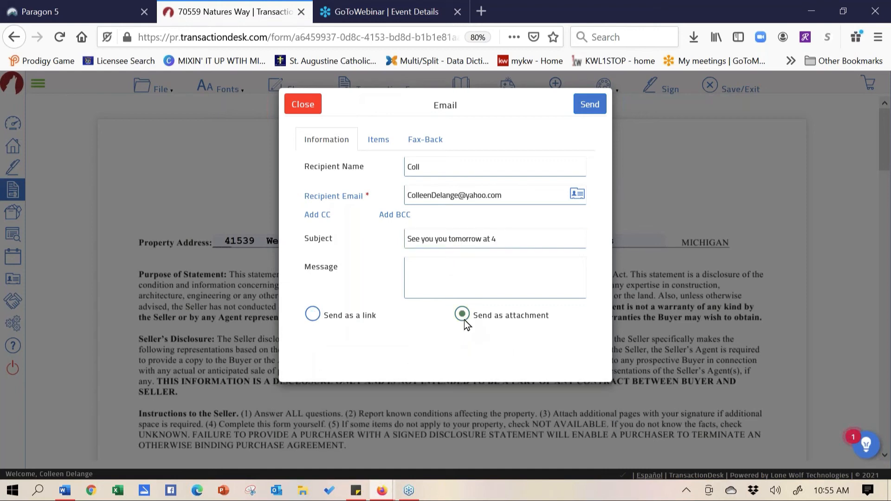
{"action": "left_click", "coordinate": [314, 315]}
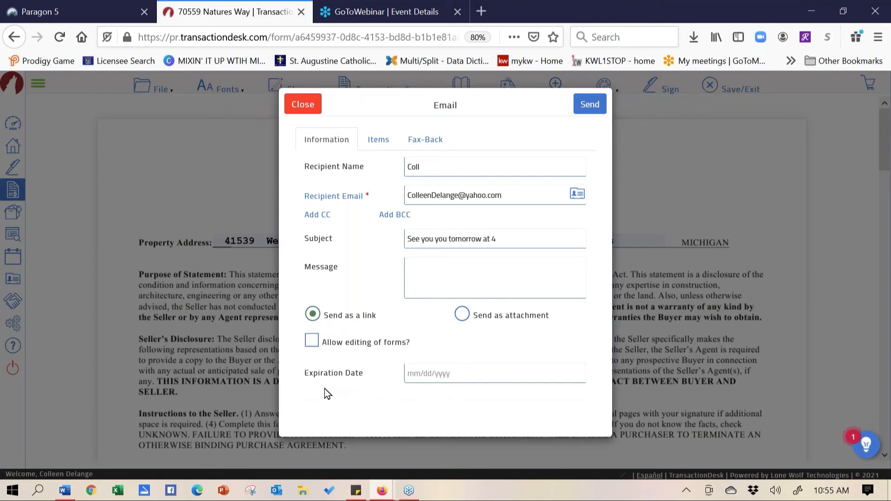
{"action": "left_click", "coordinate": [314, 344]}
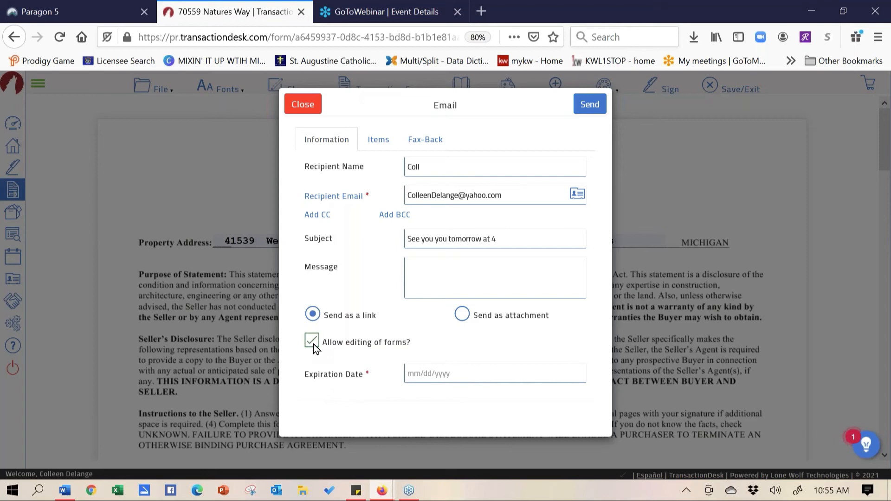
{"action": "left_click", "coordinate": [425, 378]}
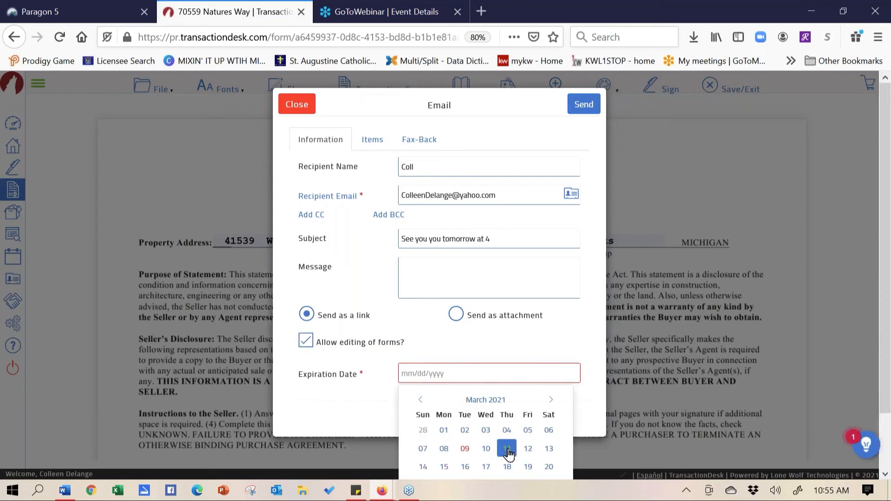
{"action": "left_click", "coordinate": [505, 448]}
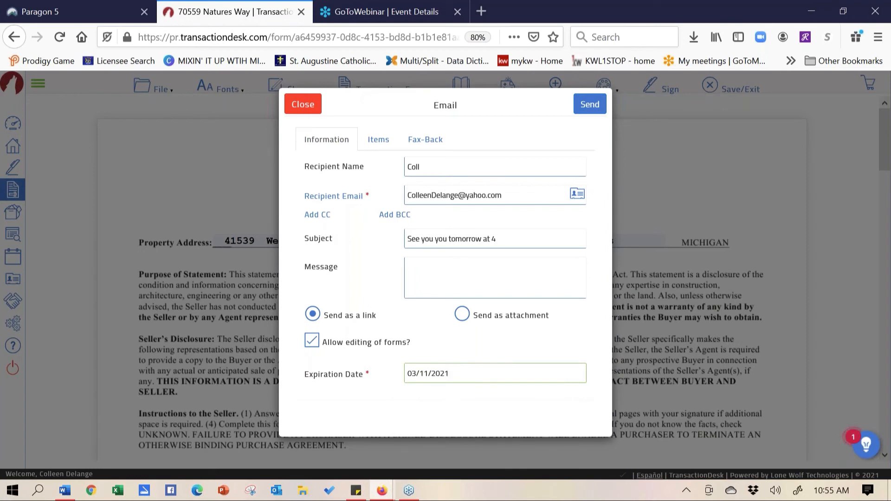
{"action": "left_click", "coordinate": [590, 120]}
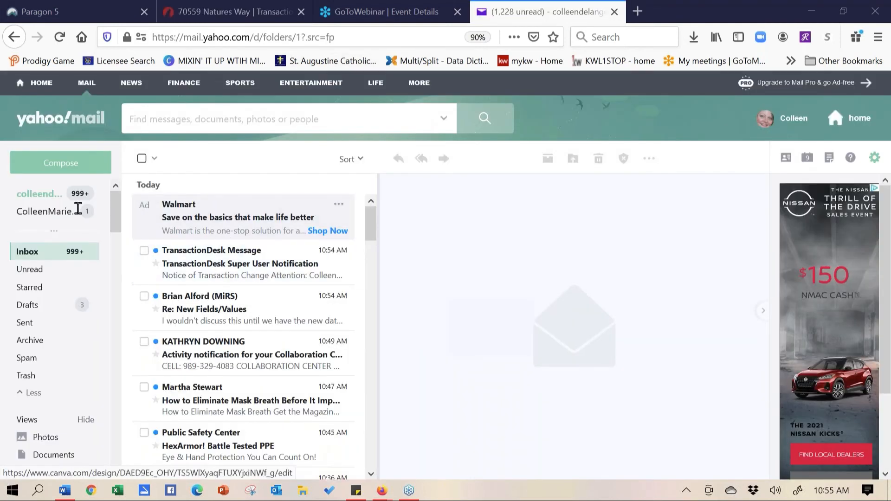
Refresh the Yahoo inbox until the TransactionDesk Message arrives, then open it
{"action": "left_click", "coordinate": [31, 252]}
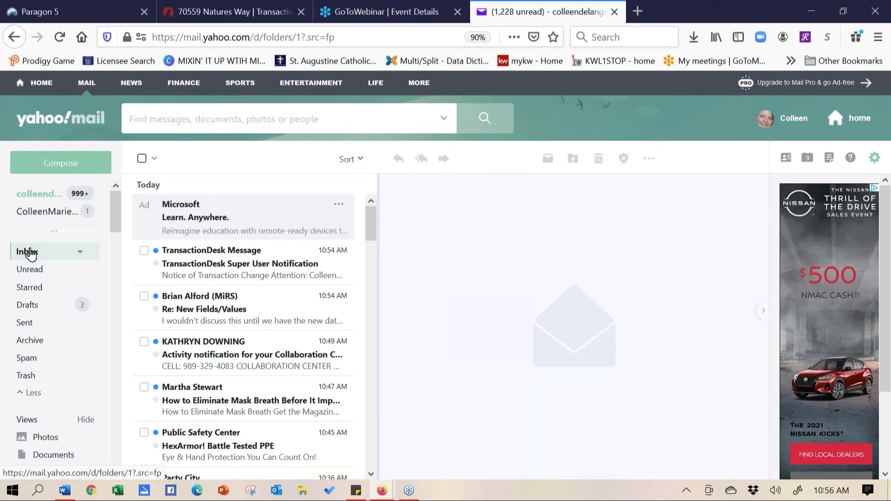
{"action": "left_click", "coordinate": [31, 254]}
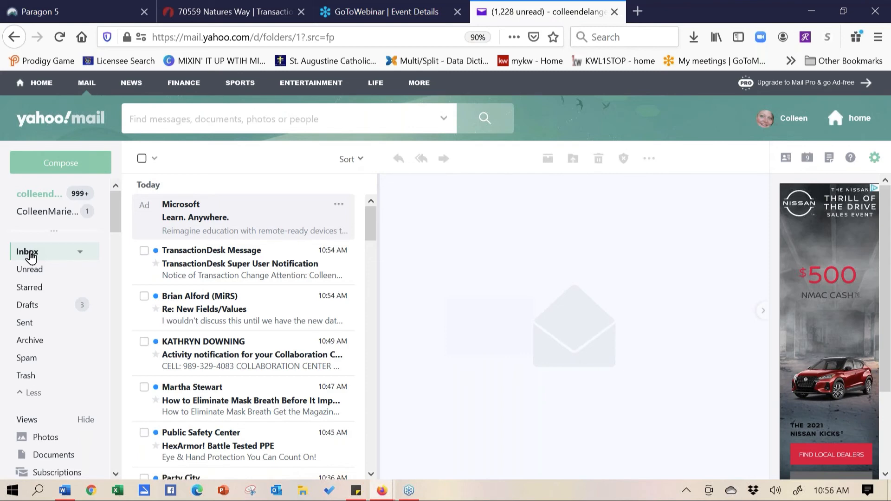
{"action": "left_click", "coordinate": [30, 255]}
{"action": "left_click", "coordinate": [31, 258]}
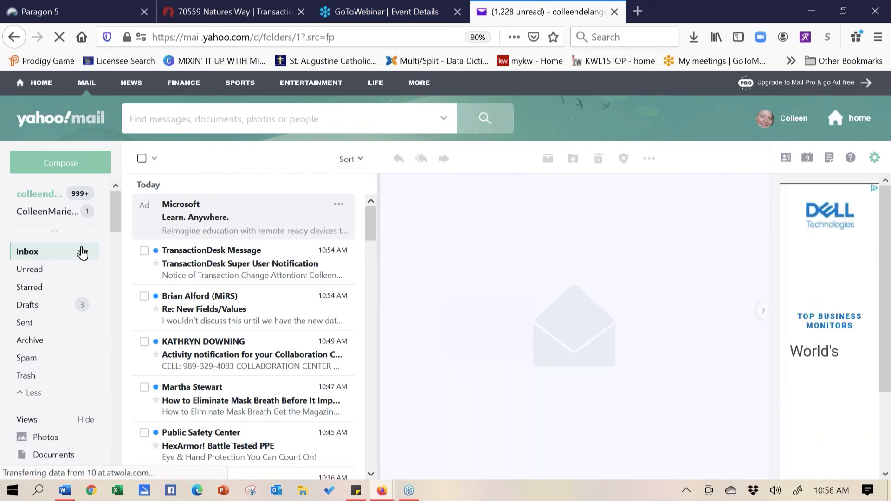
{"action": "left_click", "coordinate": [206, 271]}
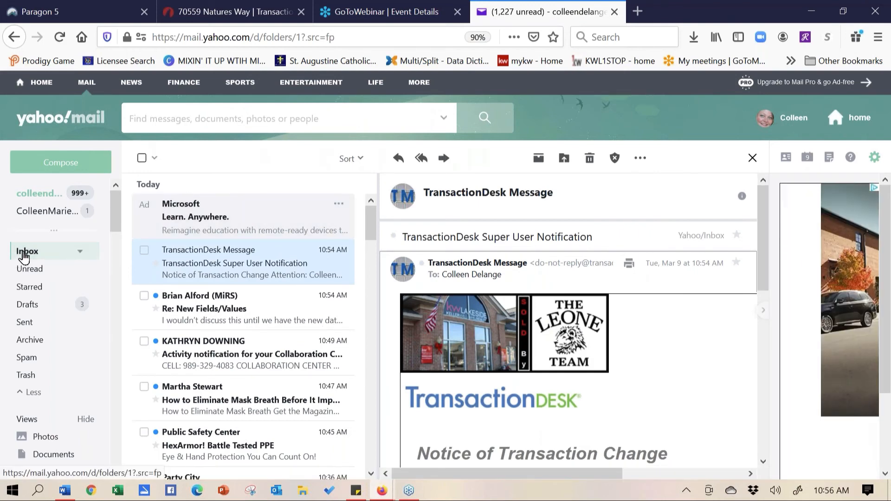
{"action": "left_click", "coordinate": [24, 255]}
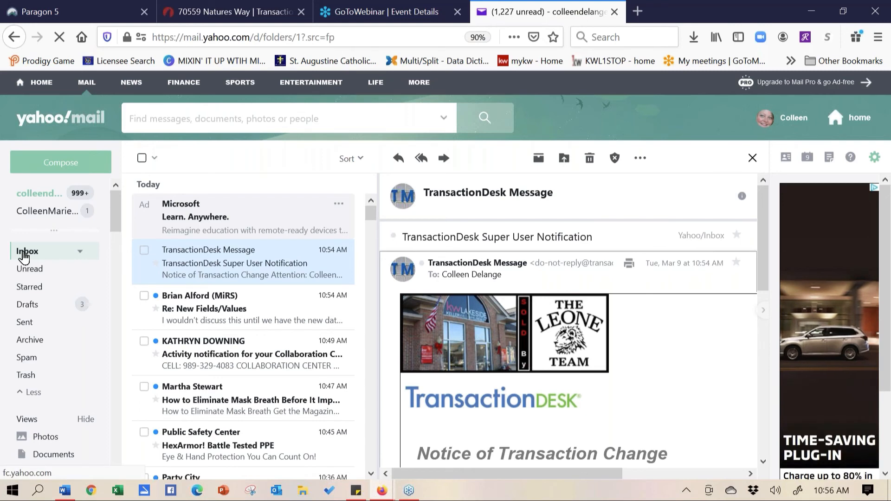
{"action": "left_click", "coordinate": [24, 257]}
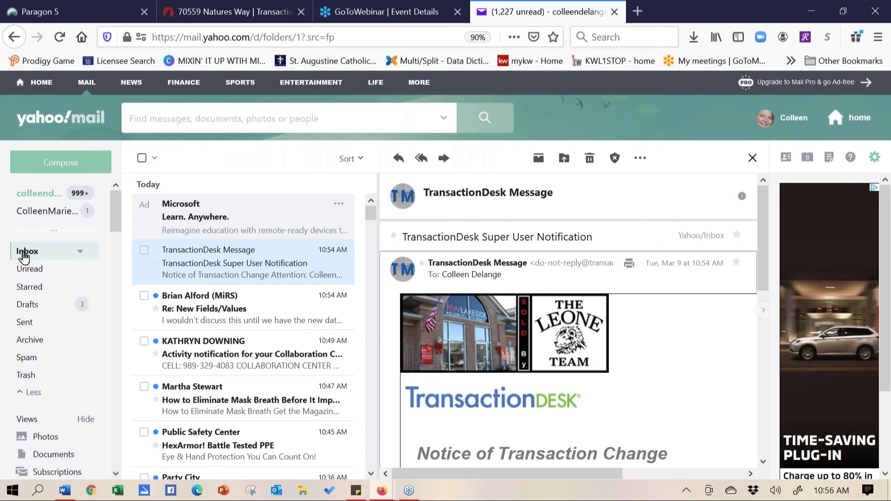
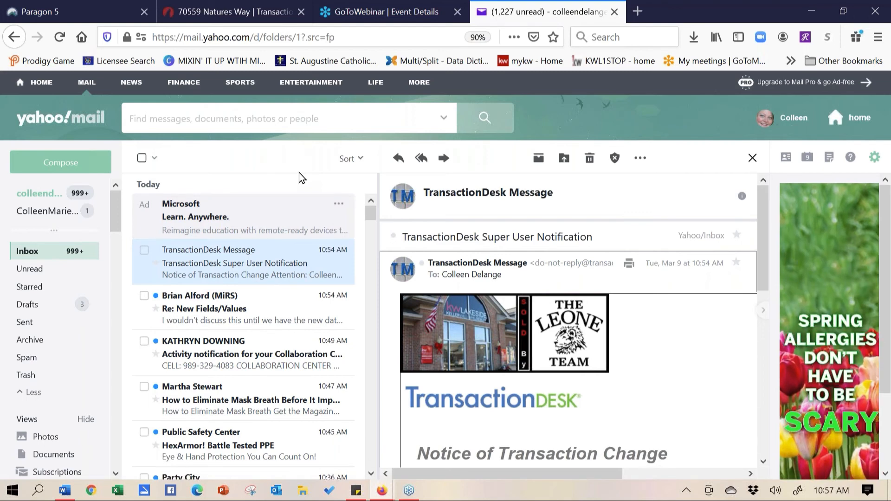
Start an email from the Natures Way transaction with the Michigan Seller Disclosure Statement selected
{"action": "left_click", "coordinate": [279, 11]}
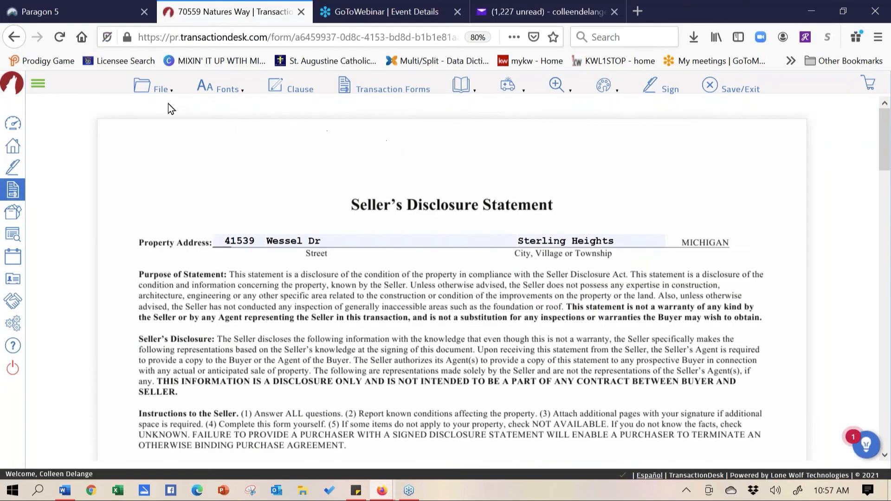
{"action": "left_click", "coordinate": [158, 93]}
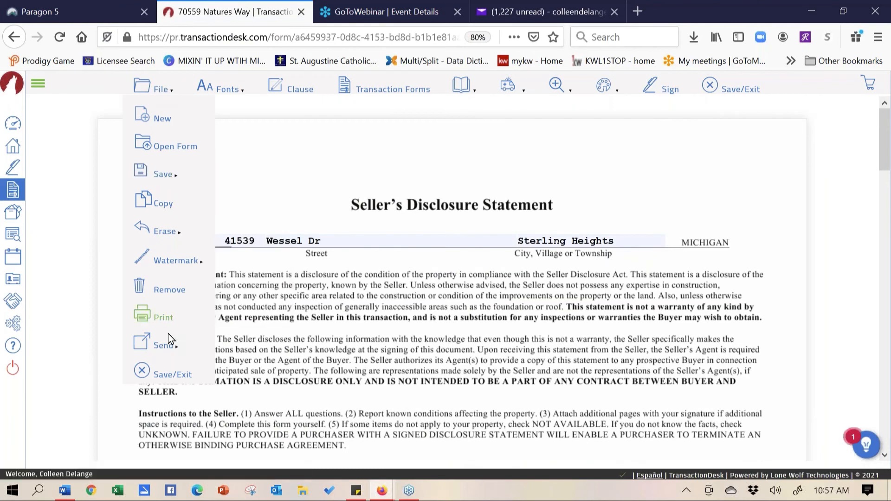
{"action": "mouse_move", "coordinate": [170, 349]}
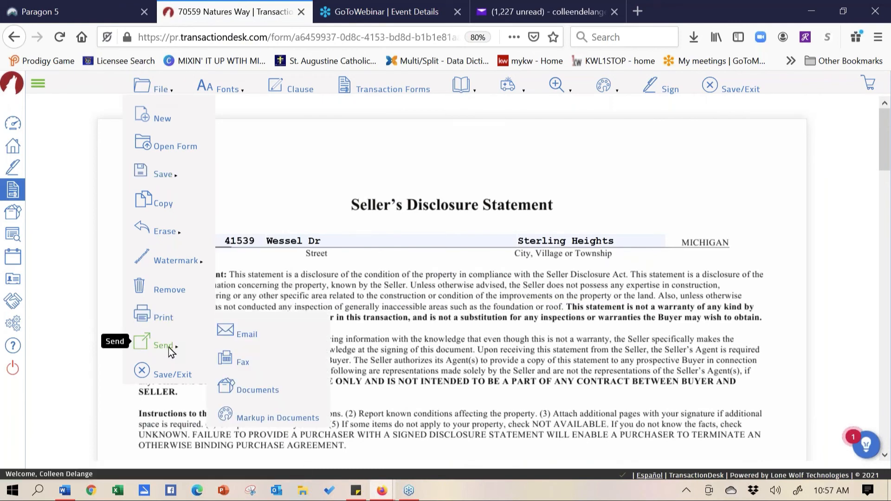
{"action": "left_click", "coordinate": [244, 340]}
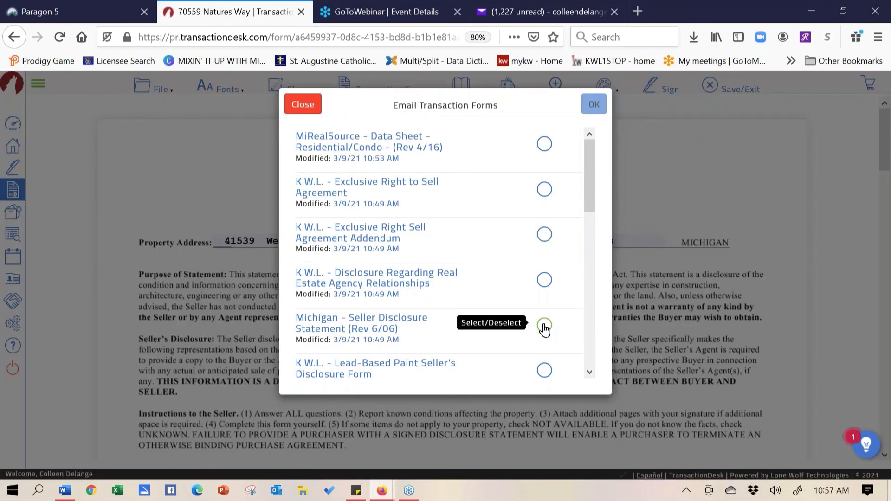
{"action": "left_click", "coordinate": [545, 326]}
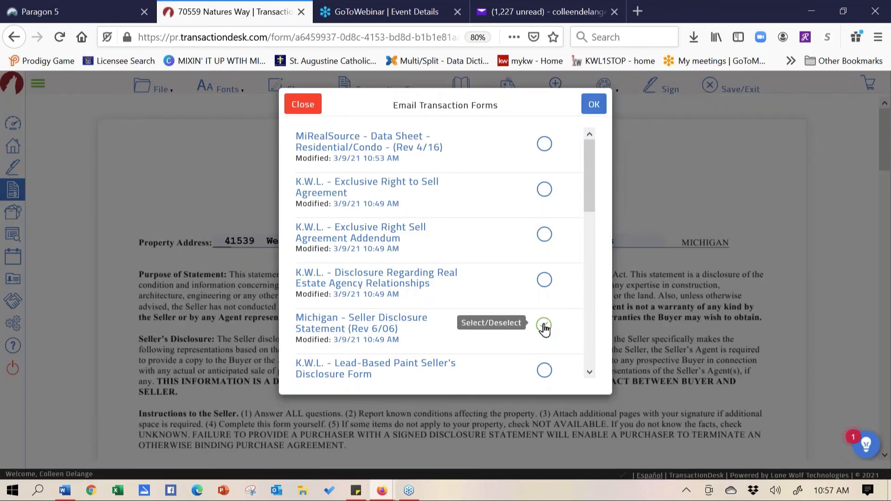
{"action": "left_click", "coordinate": [594, 106]}
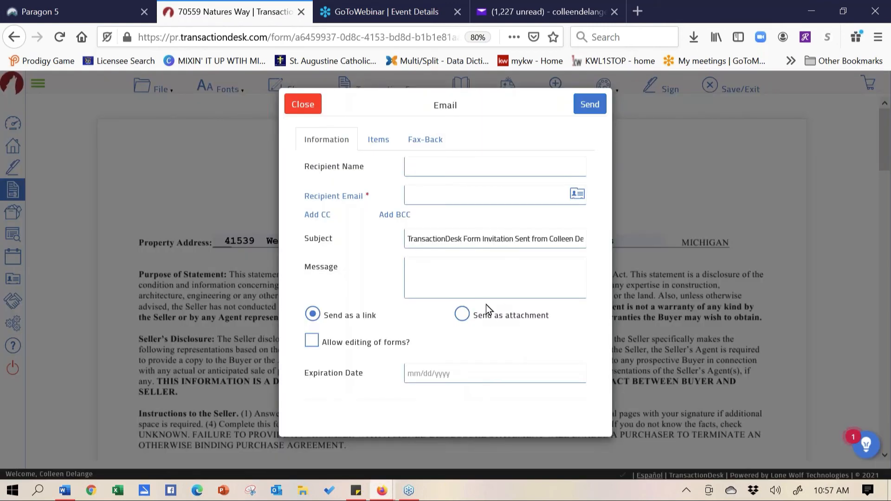
Allow editing of the sent form, enter the recipient, and send the email
{"action": "left_click", "coordinate": [312, 342]}
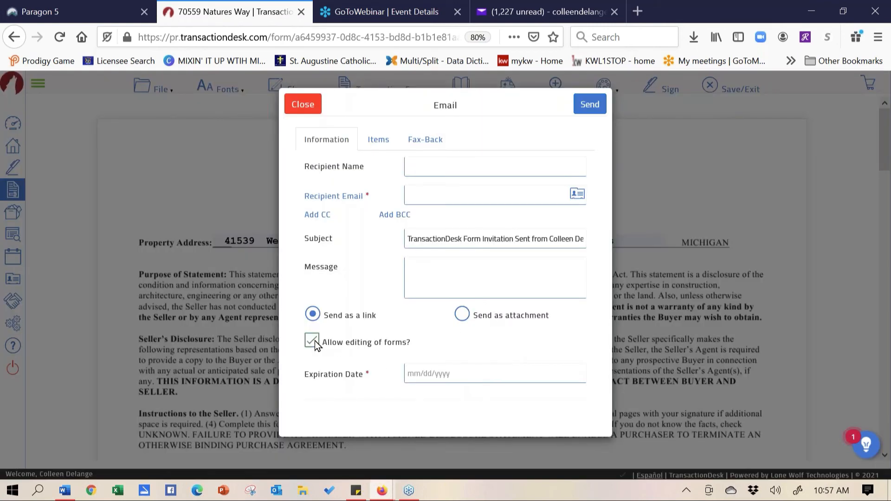
{"action": "left_click", "coordinate": [435, 163]}
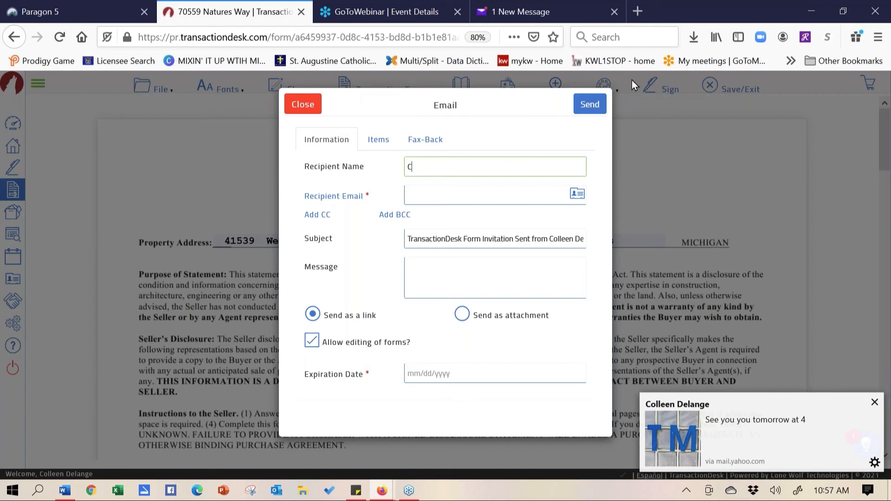
{"action": "left_click", "coordinate": [304, 104]}
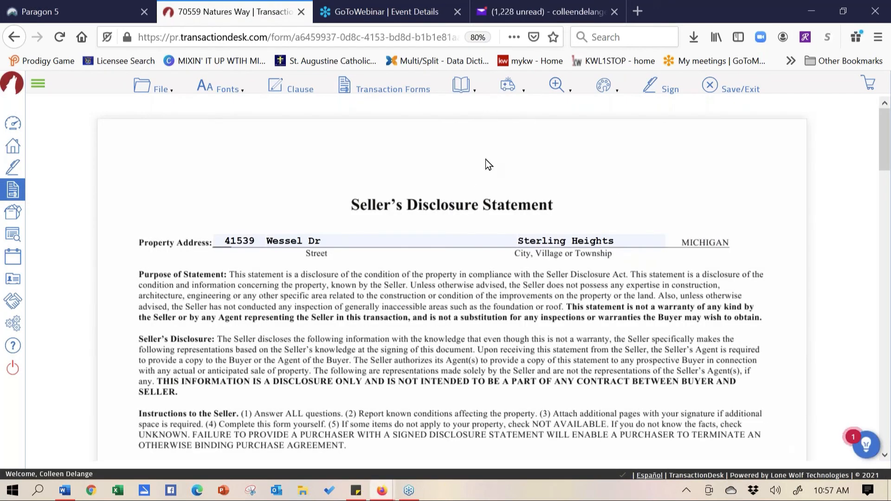
Open the Forms Sent To You email in the Yahoo inbox and follow its Michigan Seller Disclosure Statement link
{"action": "left_click", "coordinate": [501, 12]}
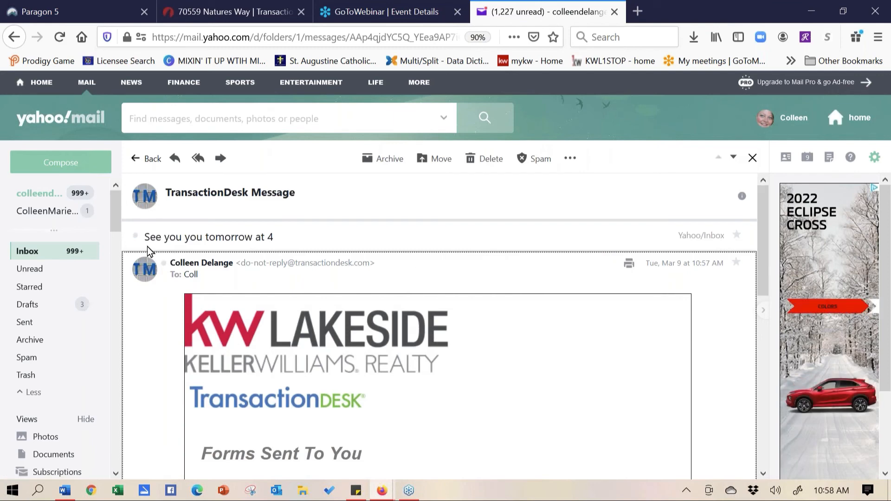
{"action": "left_click", "coordinate": [25, 255]}
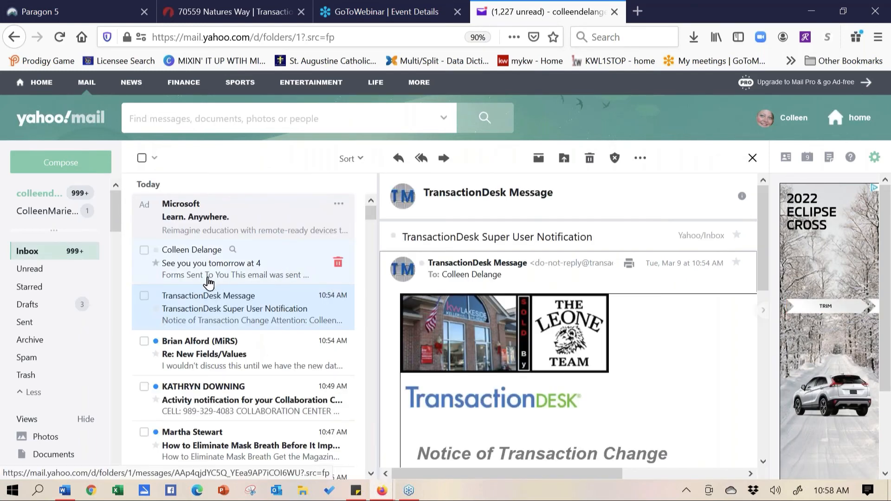
{"action": "left_click", "coordinate": [192, 268]}
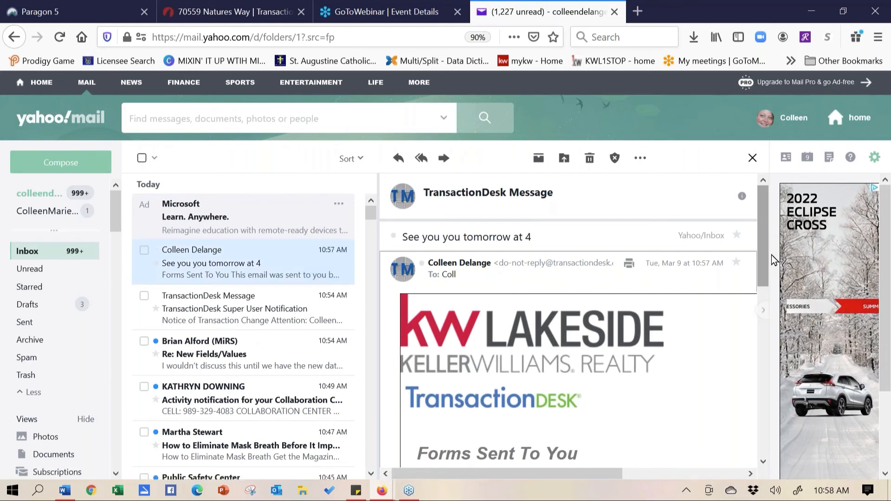
{"action": "scroll", "coordinate": [762, 258], "scroll_direction": "down", "scroll_amount": 3}
{"action": "scroll", "coordinate": [764, 263], "scroll_direction": "down", "scroll_amount": 5}
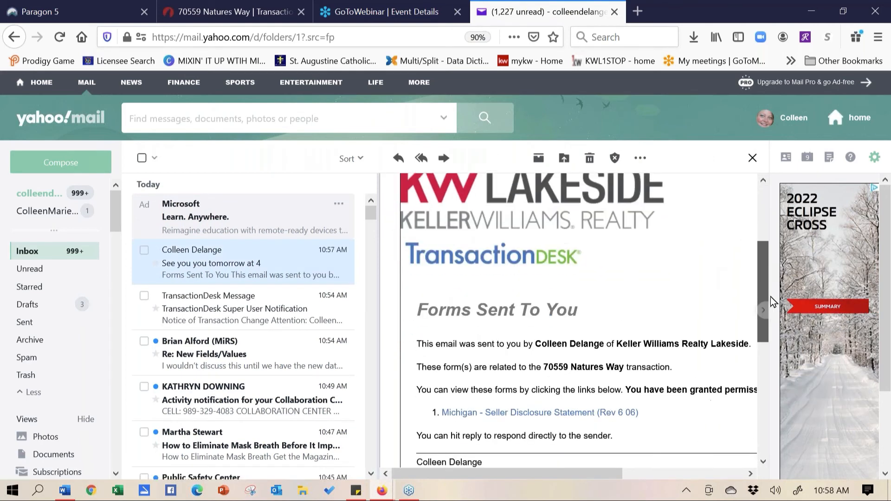
{"action": "scroll", "coordinate": [789, 366], "scroll_direction": "down", "scroll_amount": 3}
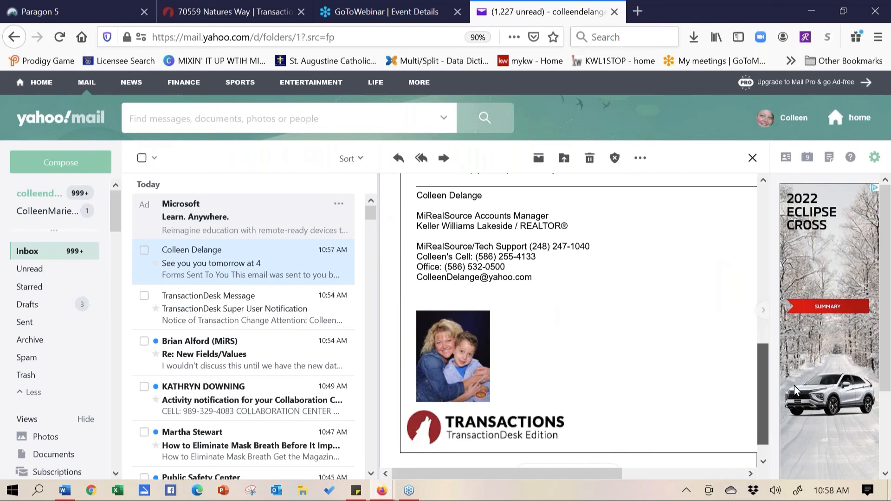
{"action": "left_click_drag", "start_coordinate": [795, 386], "coordinate": [766, 294]}
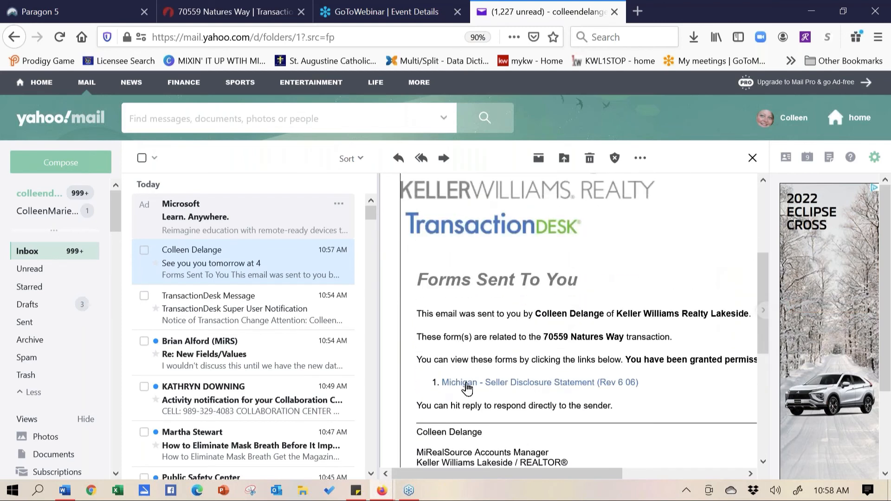
{"action": "left_click", "coordinate": [481, 389]}
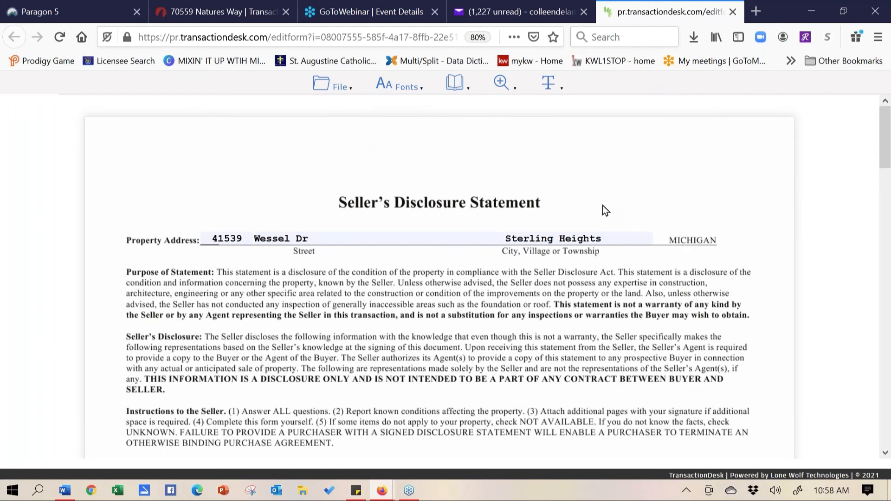
Mark Range/oven Yes, Dishwasher No and Refrigerator Unknown, and type 'lrkflejfwlejf;qwjefi;o' under Explanations
{"action": "scroll", "coordinate": [222, 343], "scroll_direction": "down", "scroll_amount": 4}
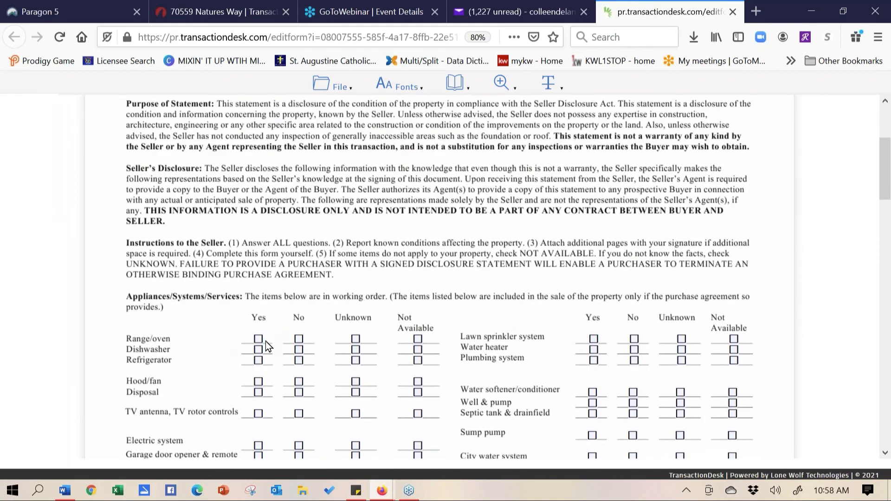
{"action": "left_click", "coordinate": [258, 340]}
{"action": "left_click", "coordinate": [299, 349]}
{"action": "left_click", "coordinate": [355, 360]}
{"action": "scroll", "coordinate": [233, 361], "scroll_direction": "down", "scroll_amount": 8}
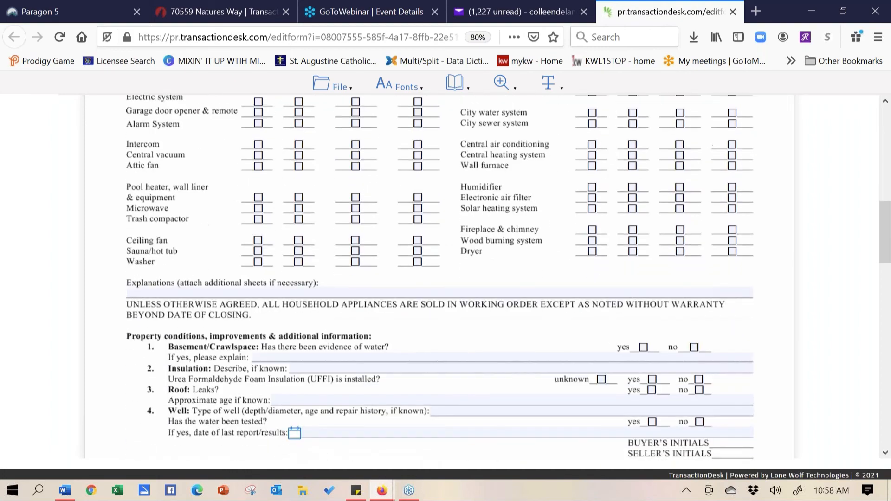
{"action": "left_click", "coordinate": [293, 291]}
{"action": "type", "text": "lrkflejfwlejf;qwjefi;o"}
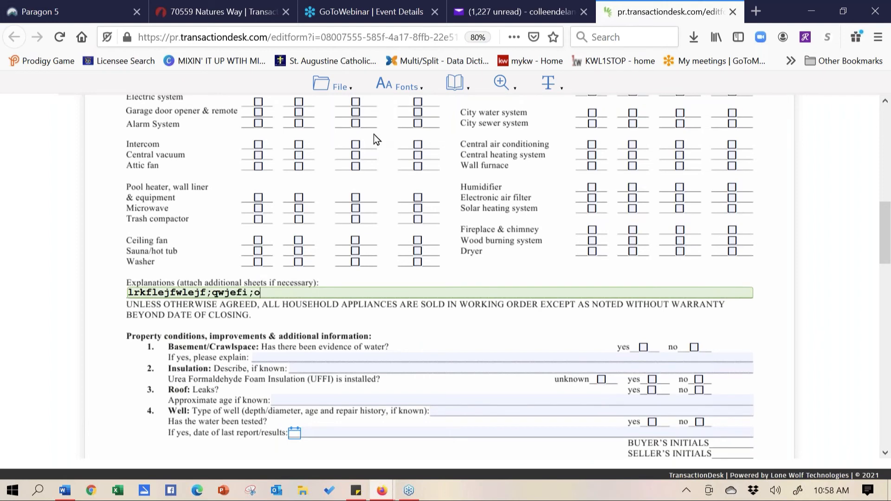
{"action": "left_click", "coordinate": [332, 86]}
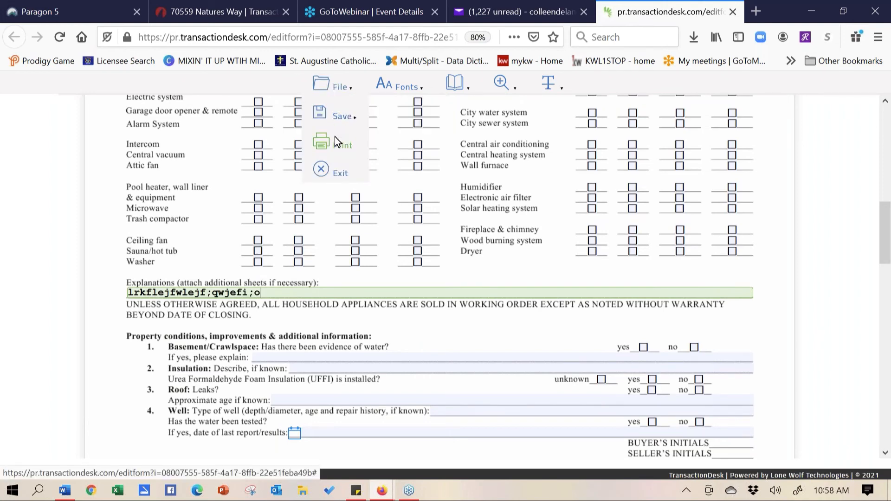
Save the recipient's edits to the shared disclosure form and close its browser tab
{"action": "mouse_move", "coordinate": [341, 117]}
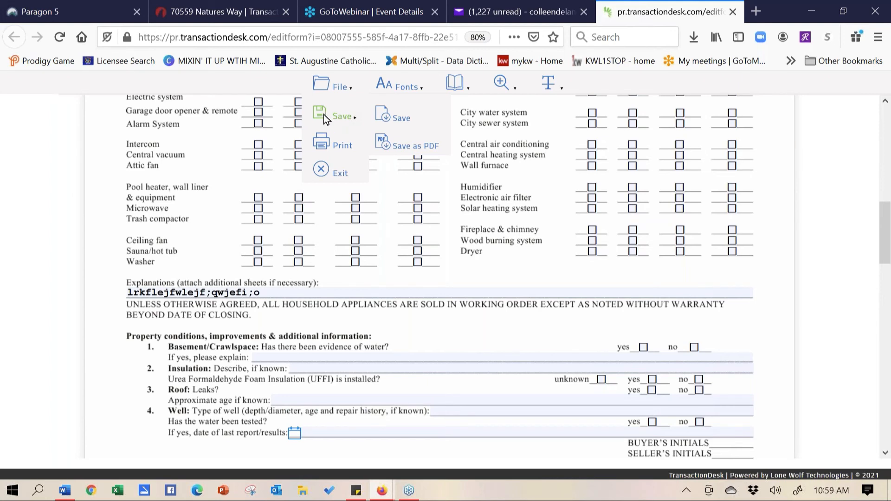
{"action": "left_click", "coordinate": [400, 118]}
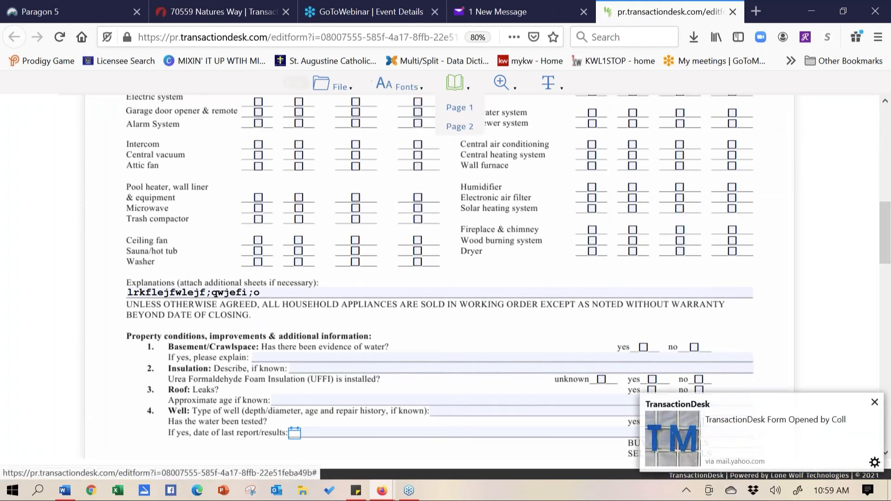
{"action": "mouse_move", "coordinate": [513, 87]}
{"action": "mouse_move", "coordinate": [389, 94]}
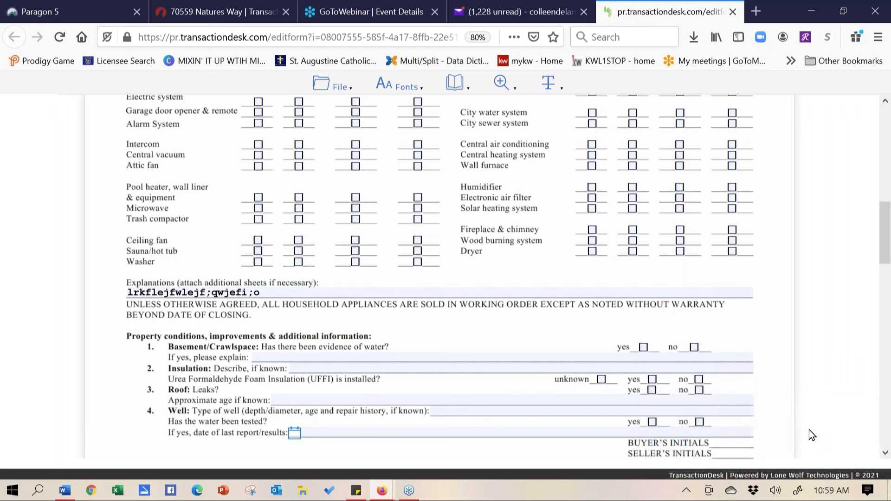
{"action": "left_click", "coordinate": [732, 14]}
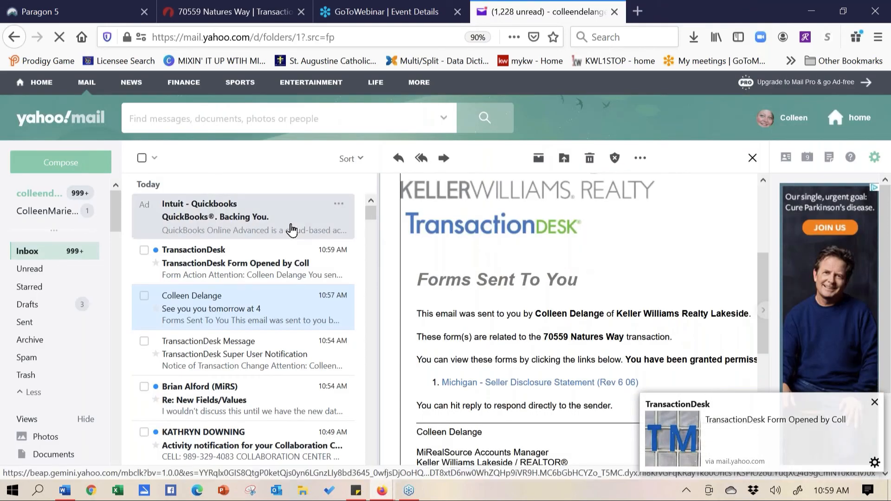
Close Yahoo Mail, maximize the browser, and Save/Exit the Natures Way Seller's Disclosure Statement
{"action": "left_click", "coordinate": [614, 13]}
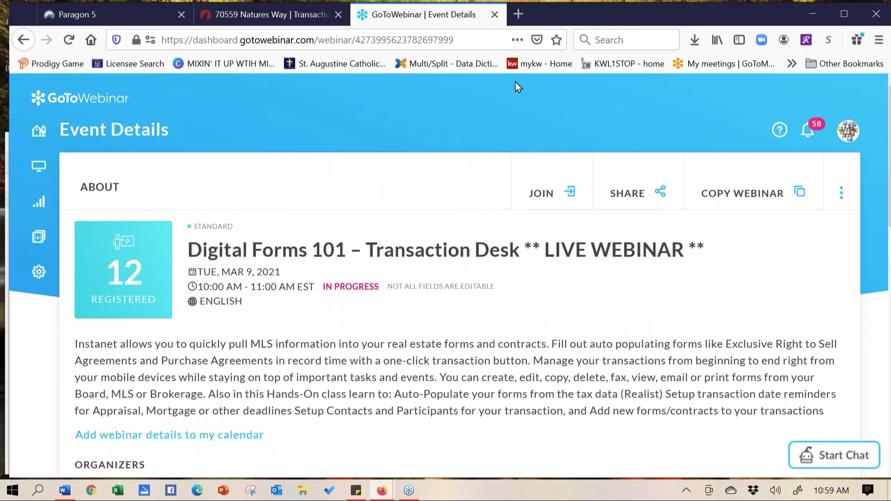
{"action": "left_click_drag", "start_coordinate": [518, 87], "coordinate": [621, 4]}
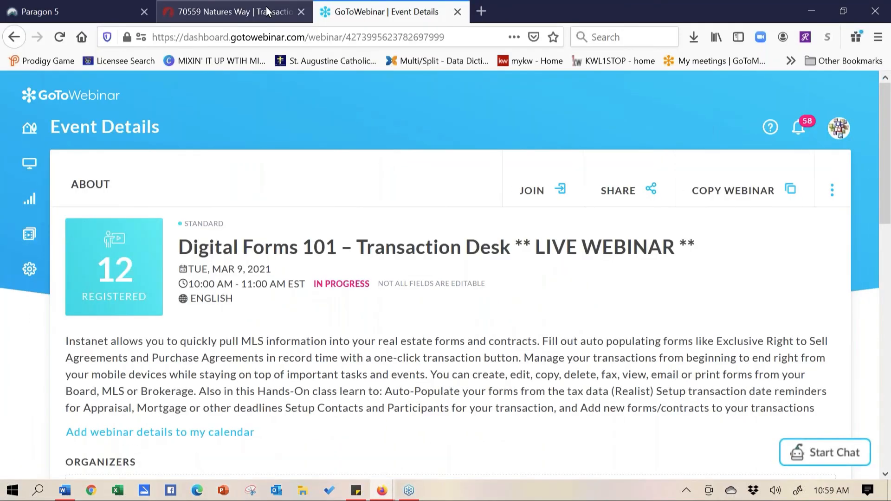
{"action": "left_click", "coordinate": [267, 11]}
{"action": "mouse_move", "coordinate": [167, 93]}
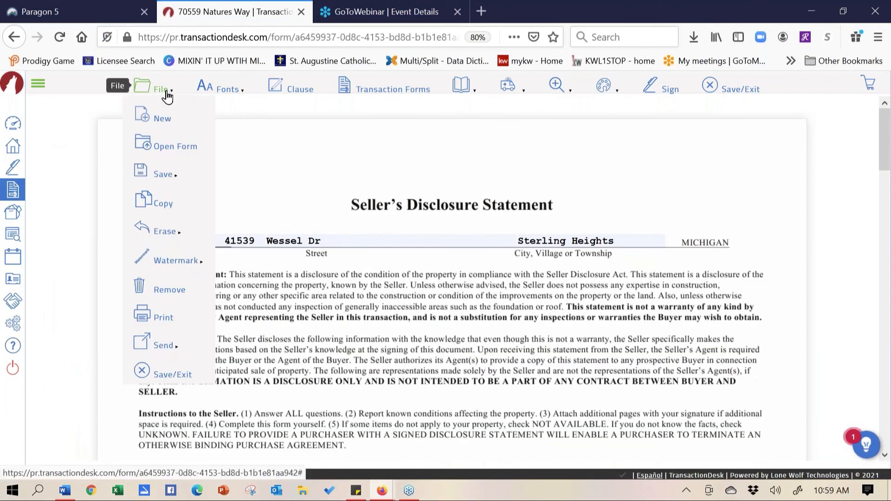
{"action": "mouse_move", "coordinate": [160, 344]}
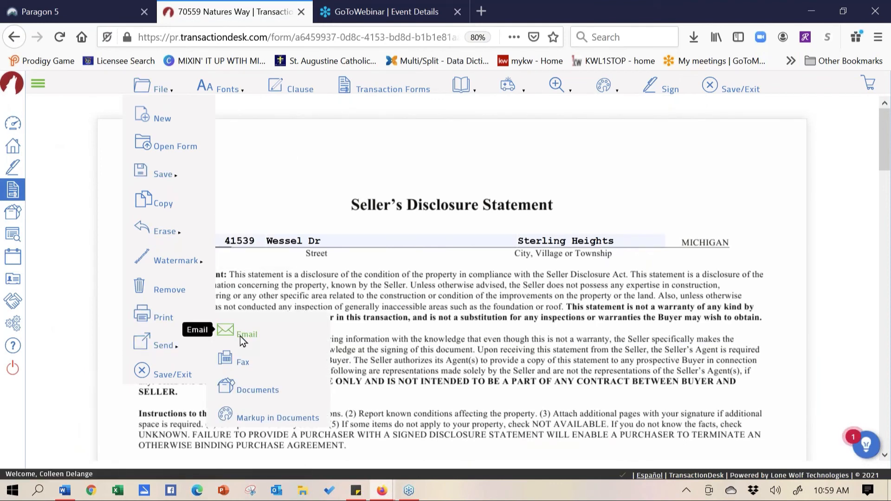
{"action": "left_click", "coordinate": [174, 375]}
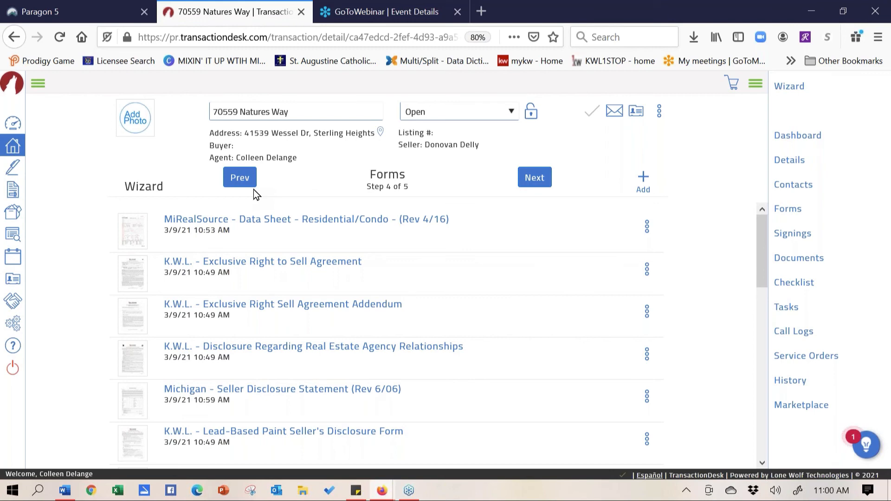
Open Settings > Transaction Templates to list the saved templates
{"action": "left_click", "coordinate": [17, 325]}
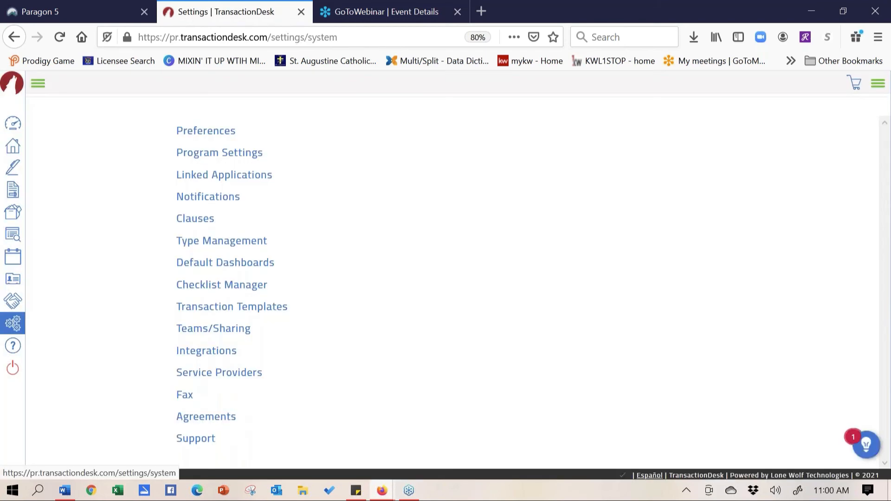
{"action": "left_click", "coordinate": [206, 311]}
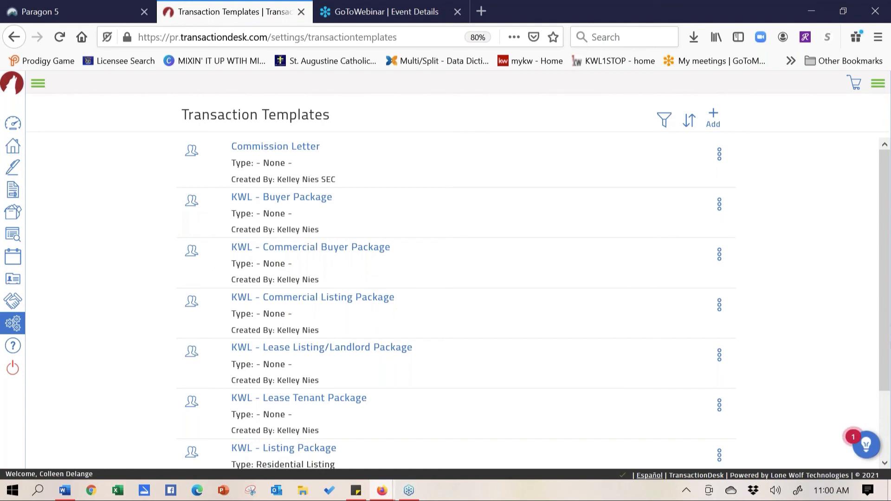
Create and save a Personal template 'Colleens Listing Packet' of type Residential Listing
{"action": "left_click_drag", "start_coordinate": [887, 348], "coordinate": [887, 410]}
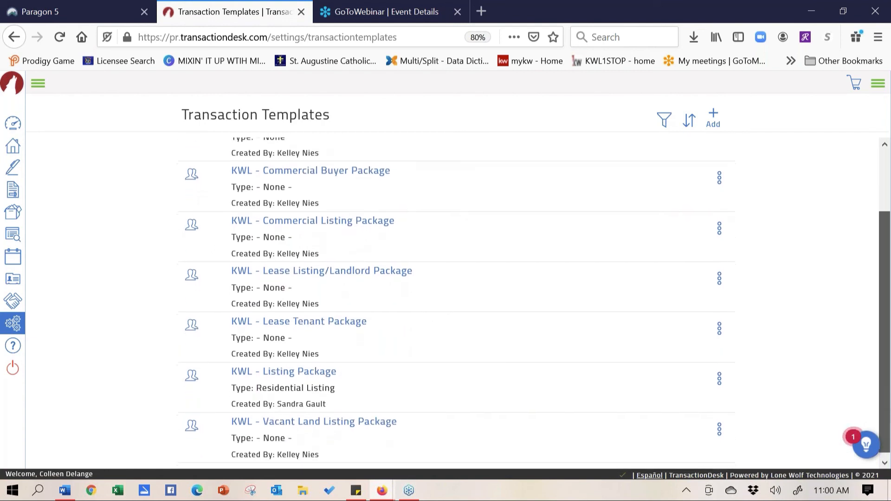
{"action": "scroll", "coordinate": [875, 306], "scroll_direction": "up", "scroll_amount": 3}
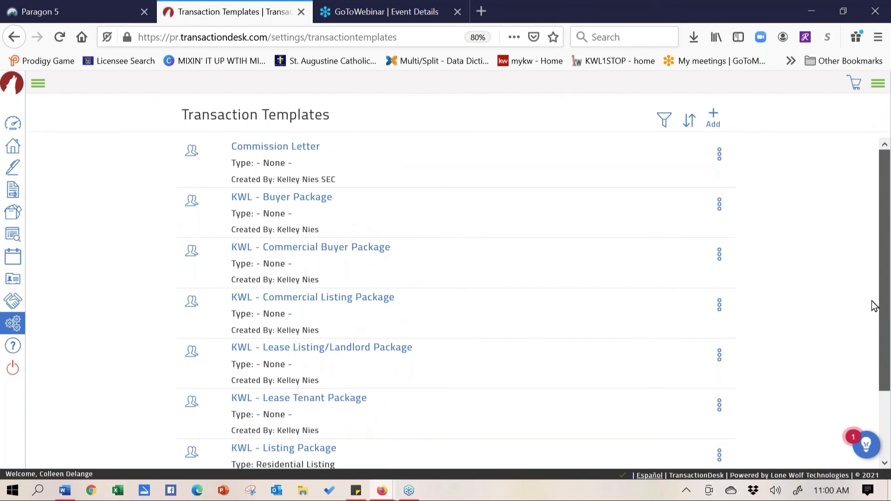
{"action": "left_click", "coordinate": [714, 116]}
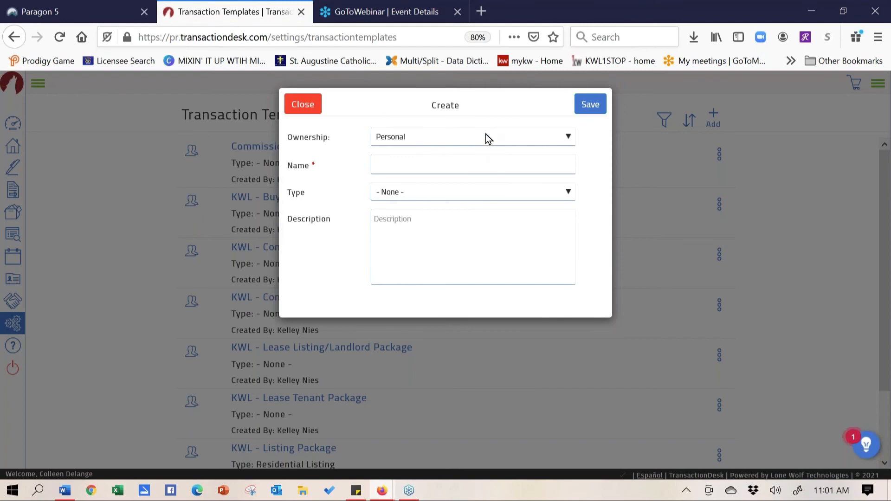
{"action": "left_click", "coordinate": [486, 135]}
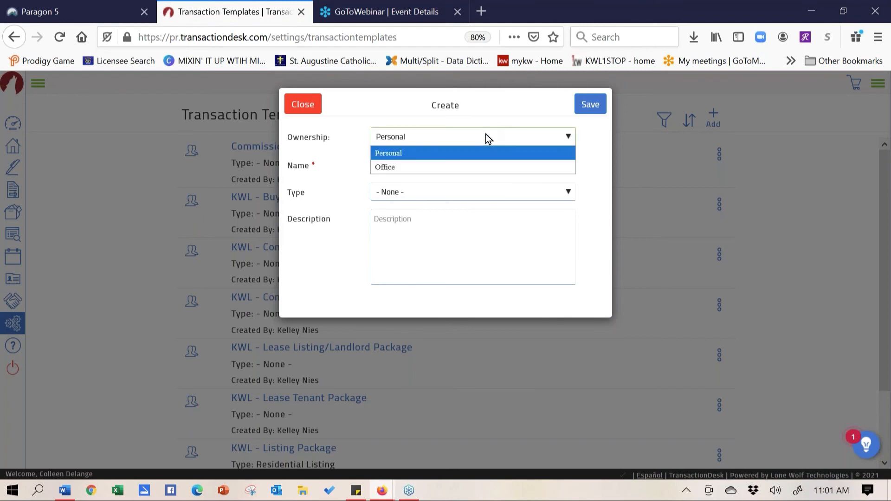
{"action": "left_click", "coordinate": [471, 156]}
{"action": "left_click", "coordinate": [439, 165]}
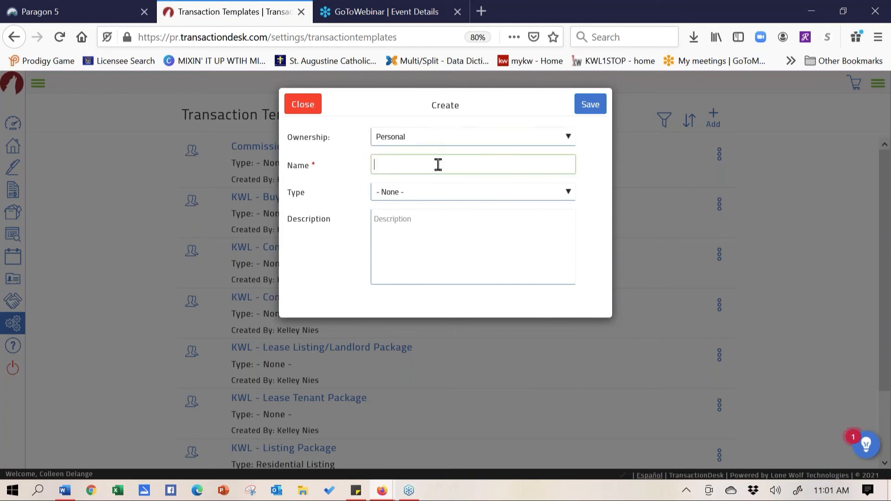
{"action": "type", "text": "Colleens Listing Packet"}
{"action": "left_click", "coordinate": [431, 189]}
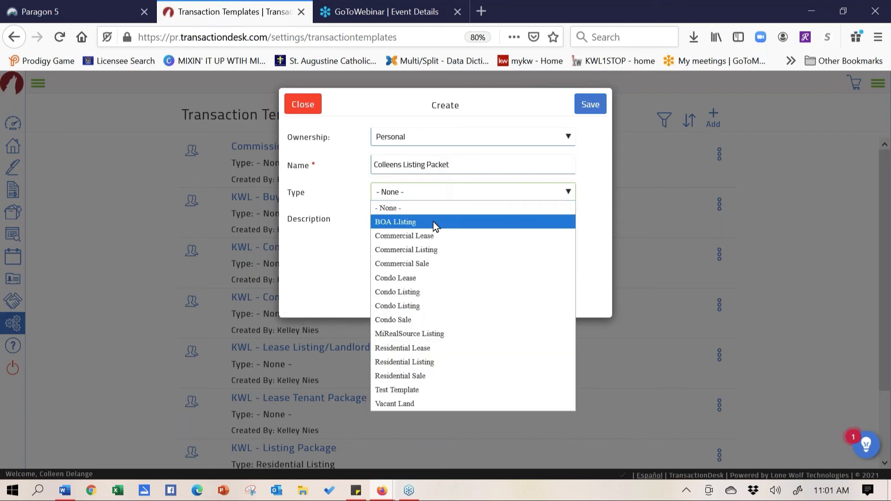
{"action": "left_click", "coordinate": [433, 361]}
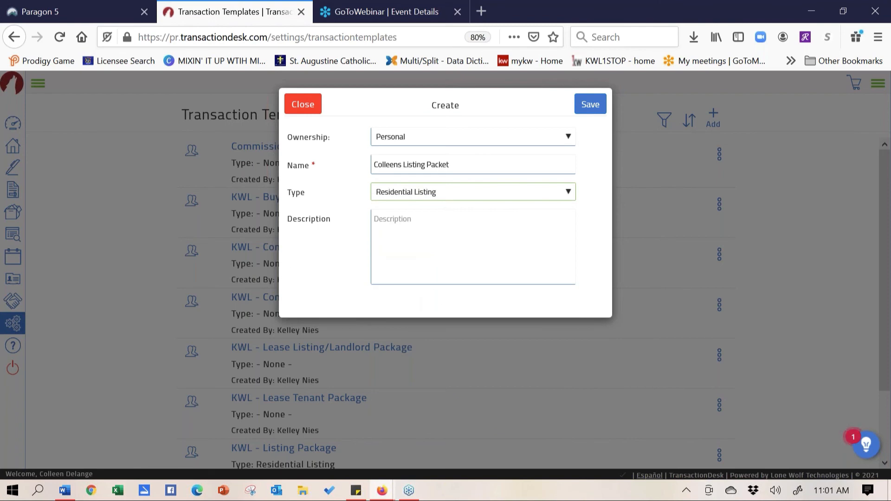
{"action": "left_click", "coordinate": [596, 107]}
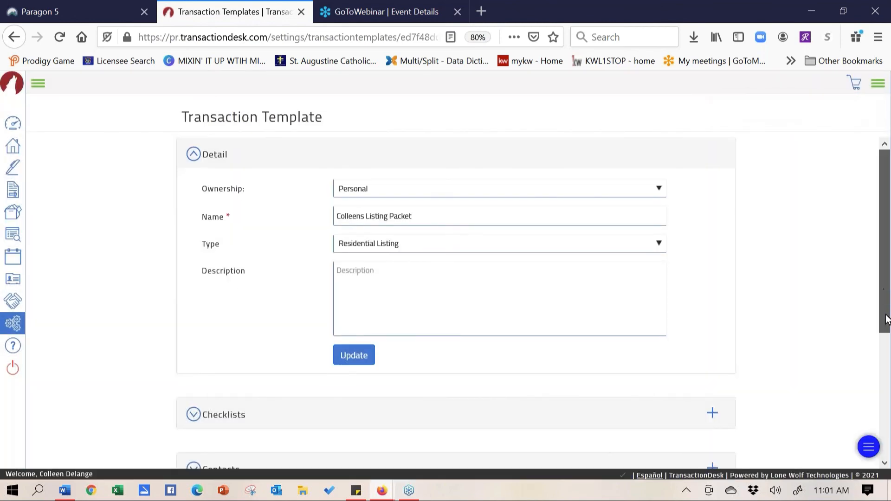
Search forms for 'pool', add the K.W.L. Swimming Pool / Hot Tub / Lawn Sprinkler Addendum, then return to Settings
{"action": "left_click_drag", "start_coordinate": [886, 292], "coordinate": [888, 406]}
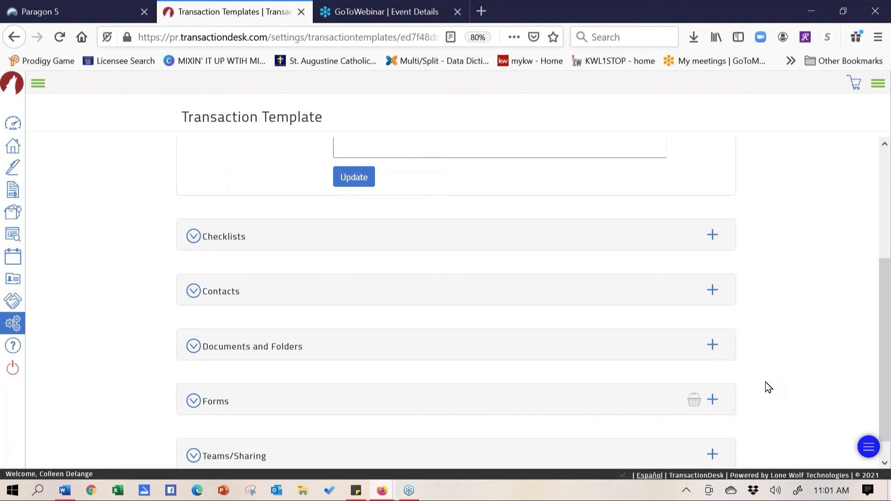
{"action": "left_click", "coordinate": [716, 404]}
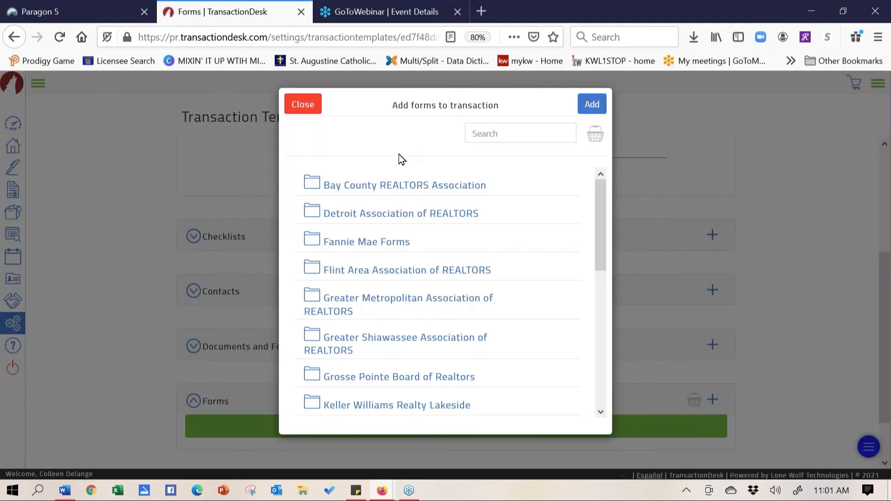
{"action": "left_click", "coordinate": [512, 130]}
{"action": "type", "text": "pool"}
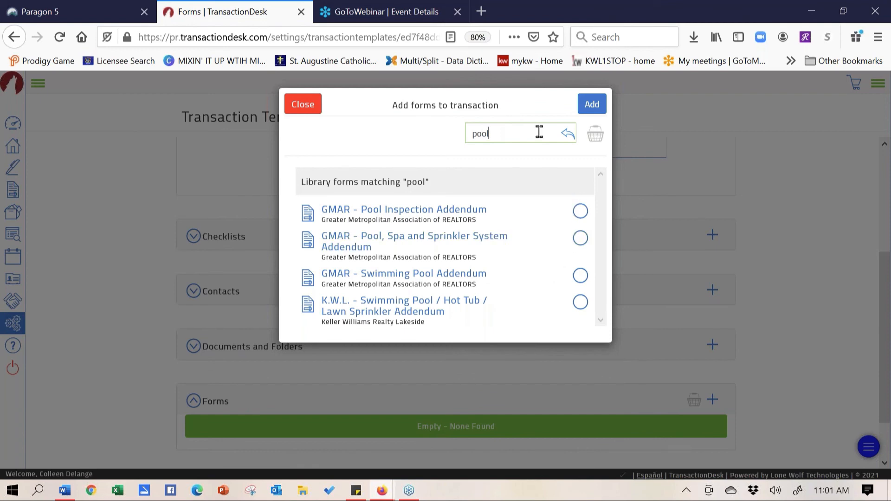
{"action": "left_click", "coordinate": [581, 302]}
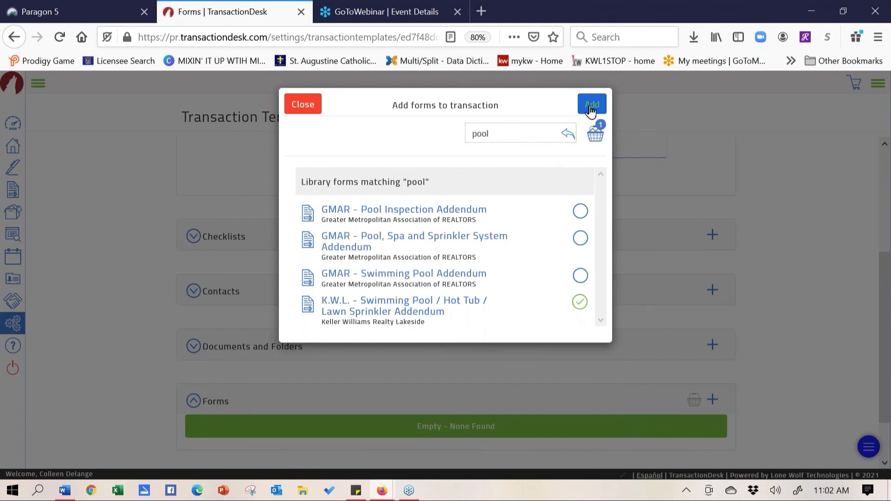
{"action": "left_click", "coordinate": [589, 104]}
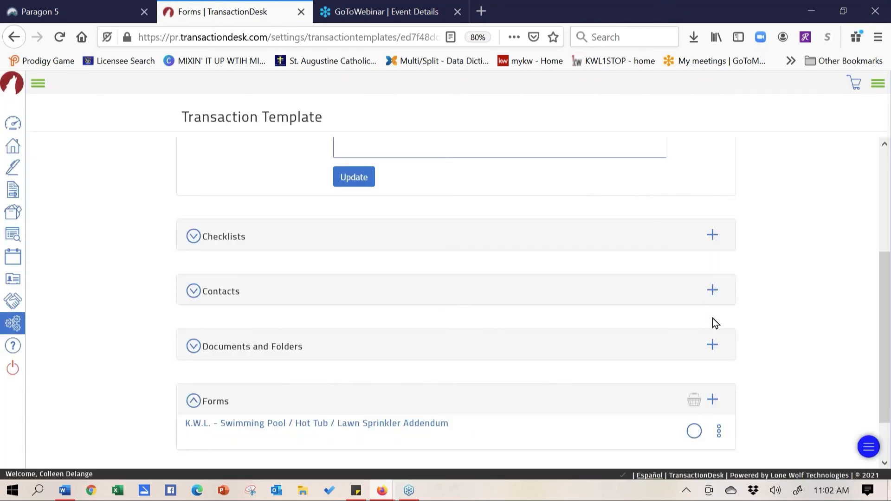
{"action": "left_click", "coordinate": [713, 347]}
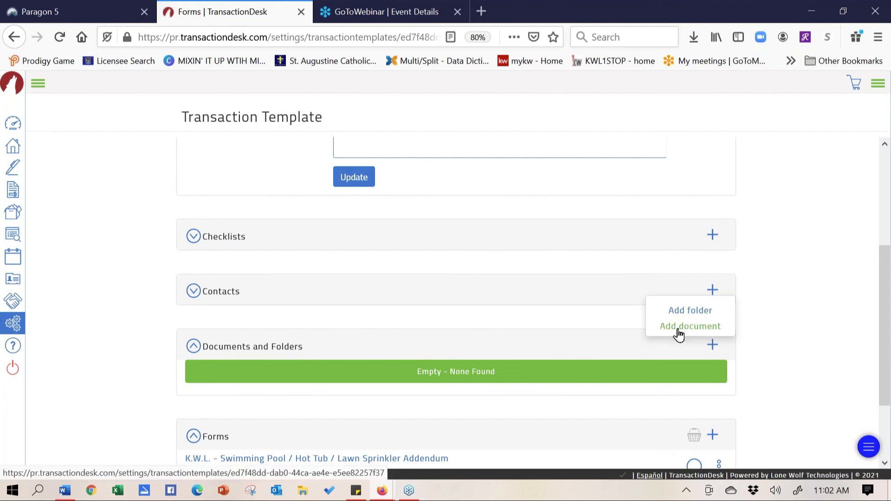
{"action": "left_click", "coordinate": [16, 327]}
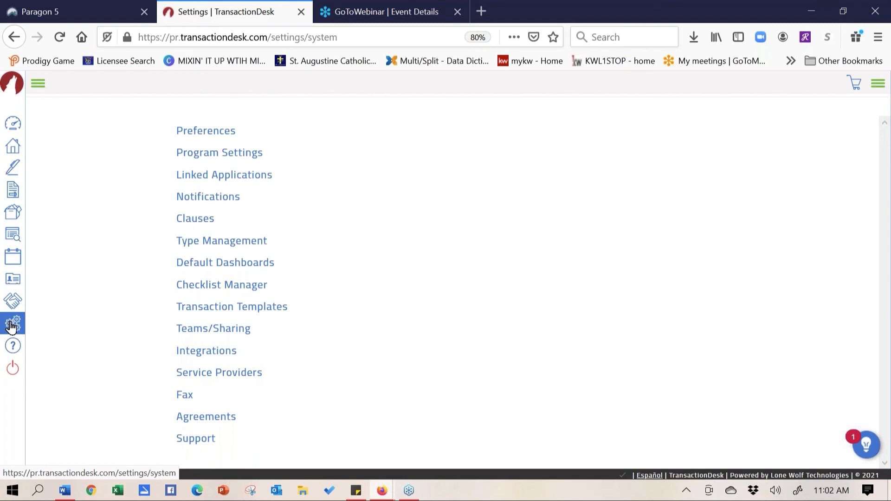
In Preferences, expand Email Signature, User Information and Branding, then return to the Transactions list
{"action": "left_click", "coordinate": [186, 133]}
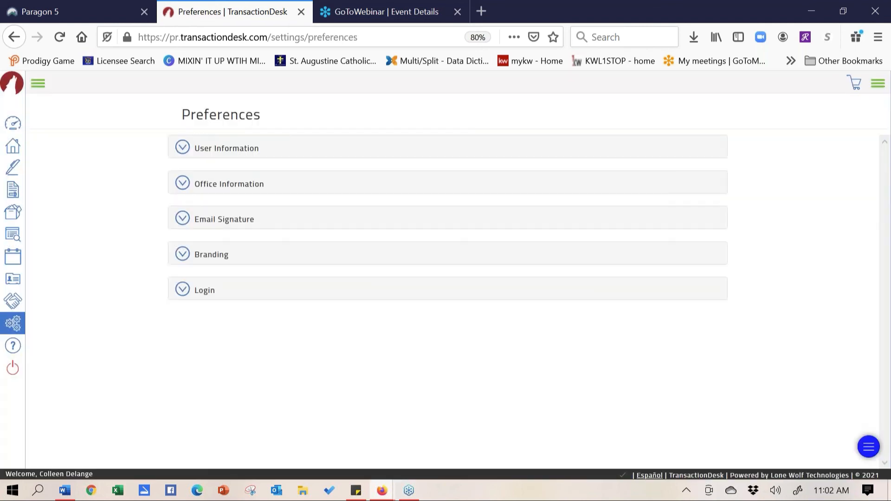
{"action": "left_click", "coordinate": [184, 220]}
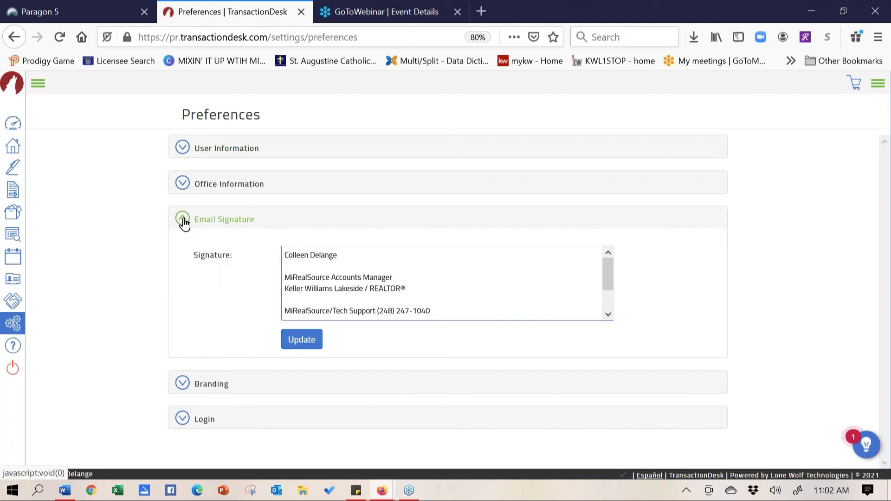
{"action": "left_click", "coordinate": [181, 149]}
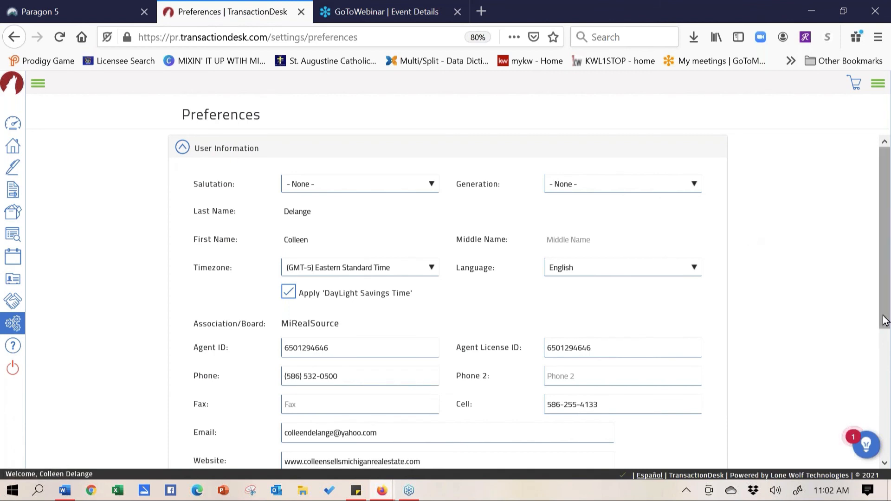
{"action": "left_click_drag", "start_coordinate": [885, 321], "coordinate": [881, 442]}
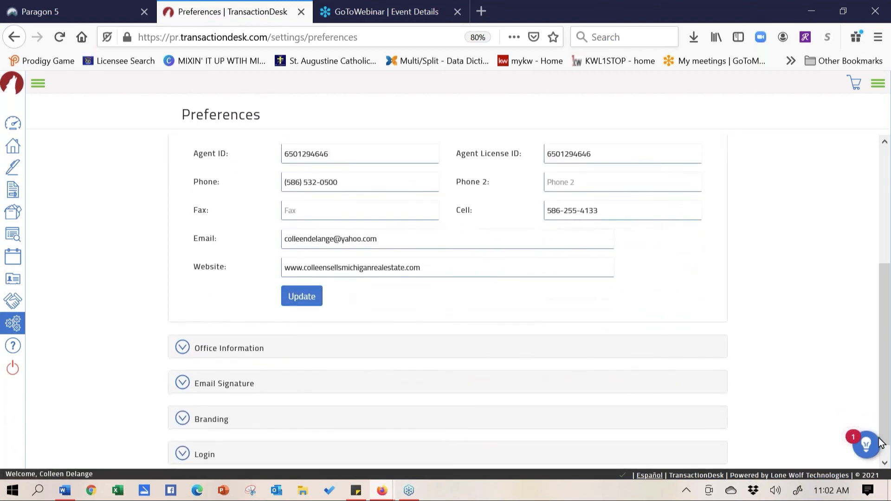
{"action": "left_click", "coordinate": [183, 419]}
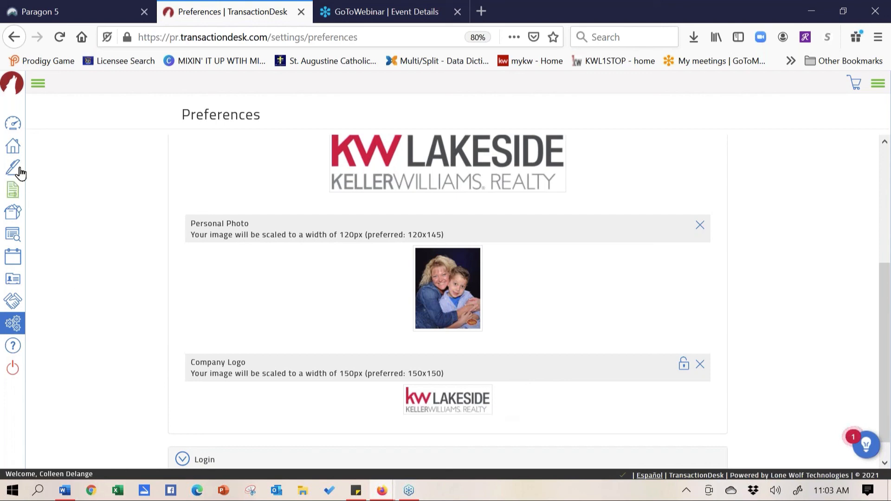
{"action": "left_click", "coordinate": [16, 150]}
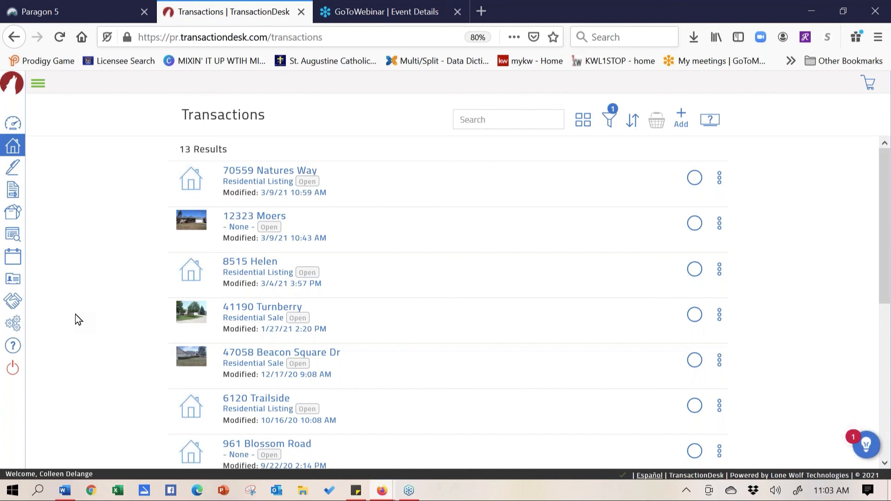
Open Linked Applications in Settings and generate a 15-minute mobile app login code
{"action": "left_click", "coordinate": [14, 325]}
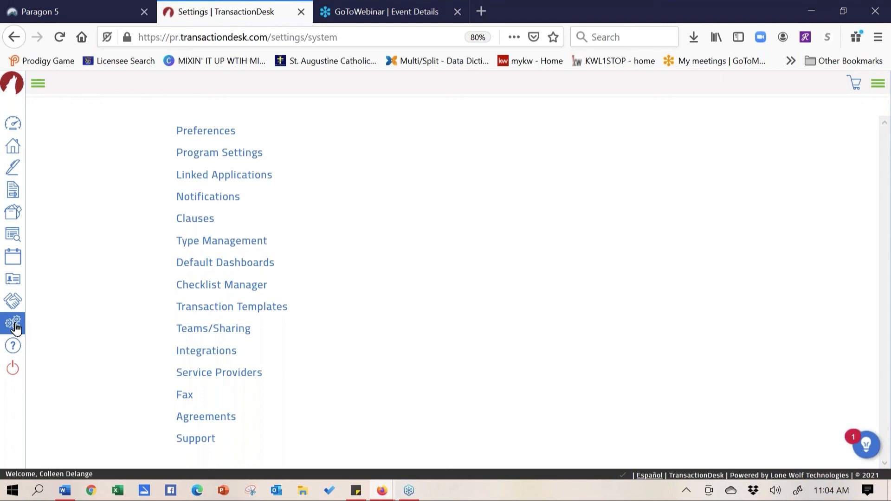
{"action": "left_click", "coordinate": [222, 175]}
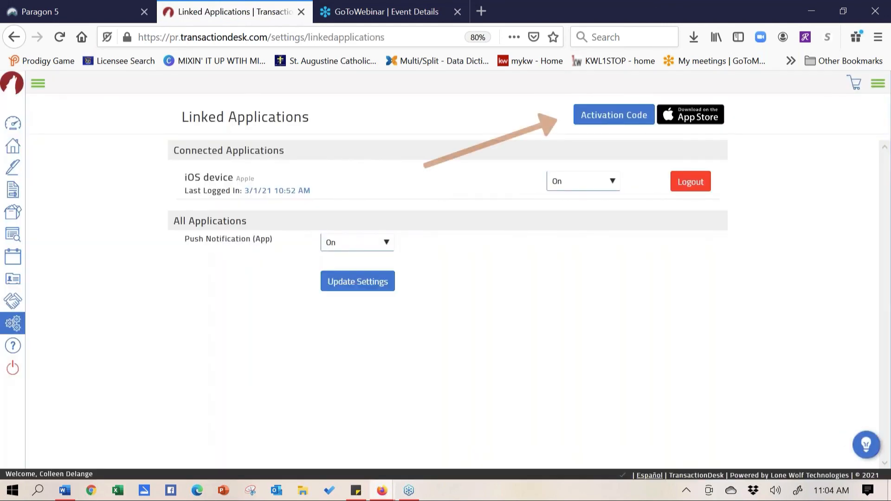
{"action": "left_click", "coordinate": [12, 325]}
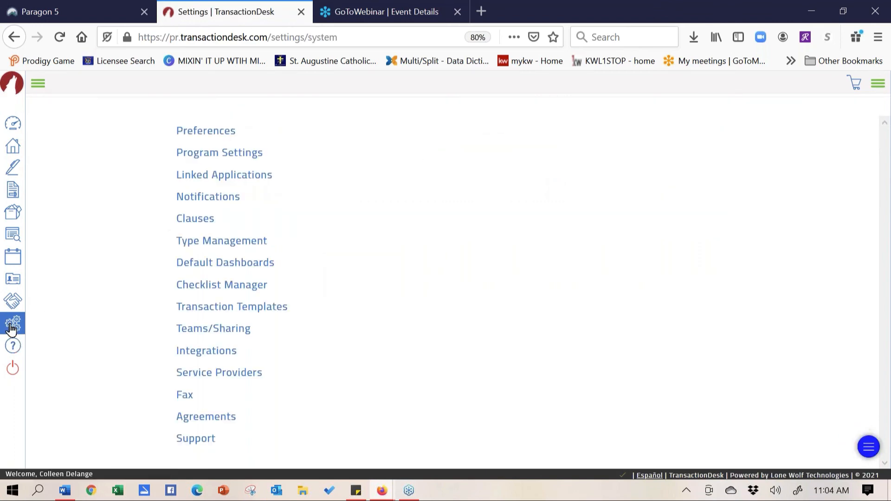
{"action": "left_click", "coordinate": [245, 176]}
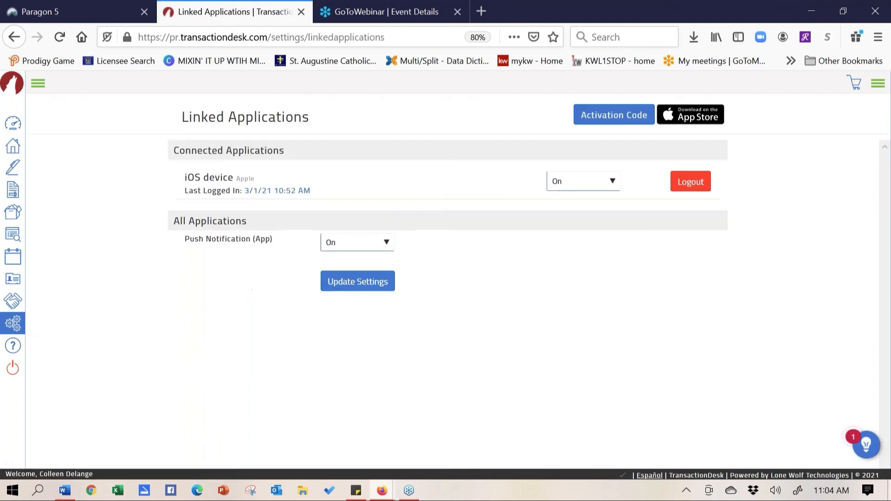
{"action": "left_click", "coordinate": [612, 117]}
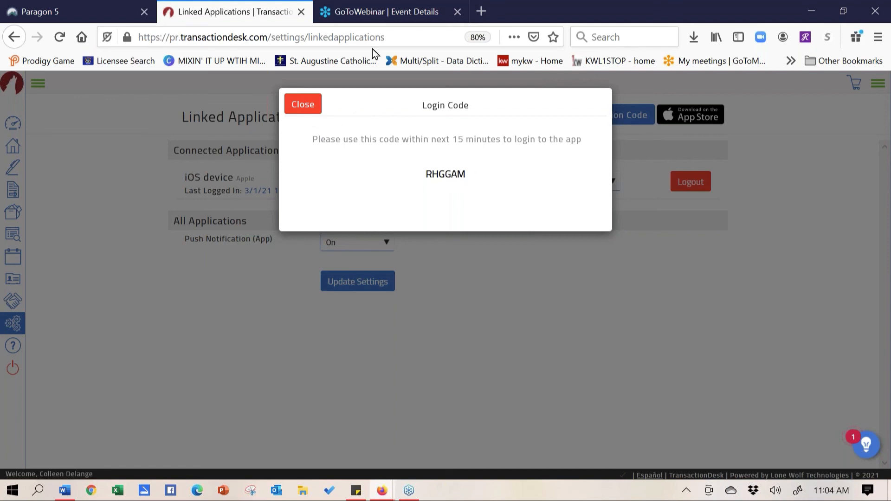
Dismiss the TransactionDesk login code and switch back to the Paragon 5 partial listing form
{"action": "left_click", "coordinate": [304, 107]}
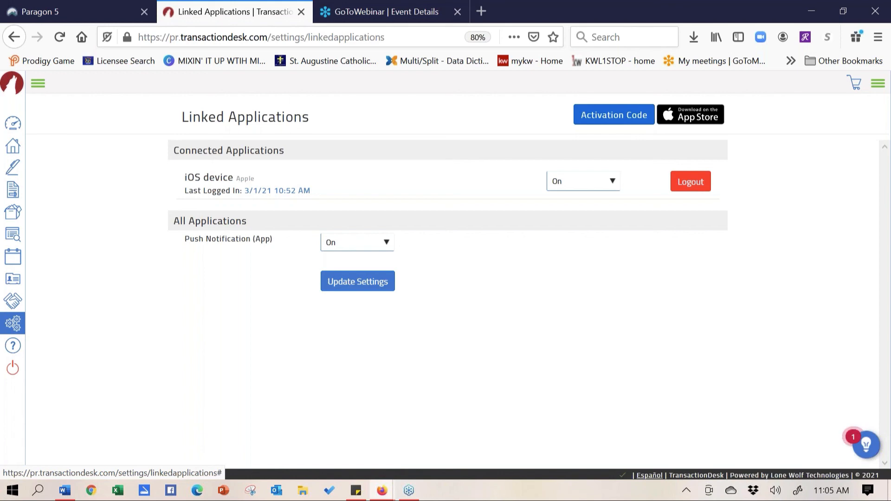
{"action": "left_click", "coordinate": [82, 15]}
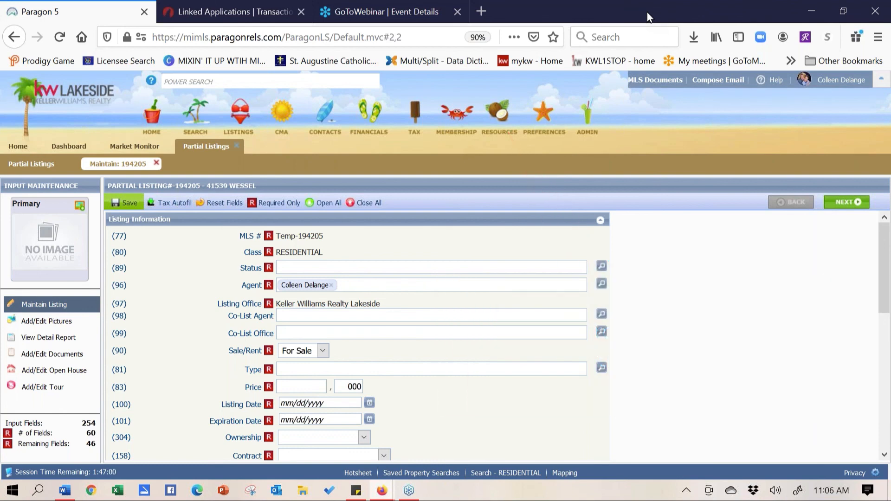
Search the MLS Documents Education folder for 'authentisign' and open Authentisign Handout 10 01 20.pdf
{"action": "left_click", "coordinate": [661, 81]}
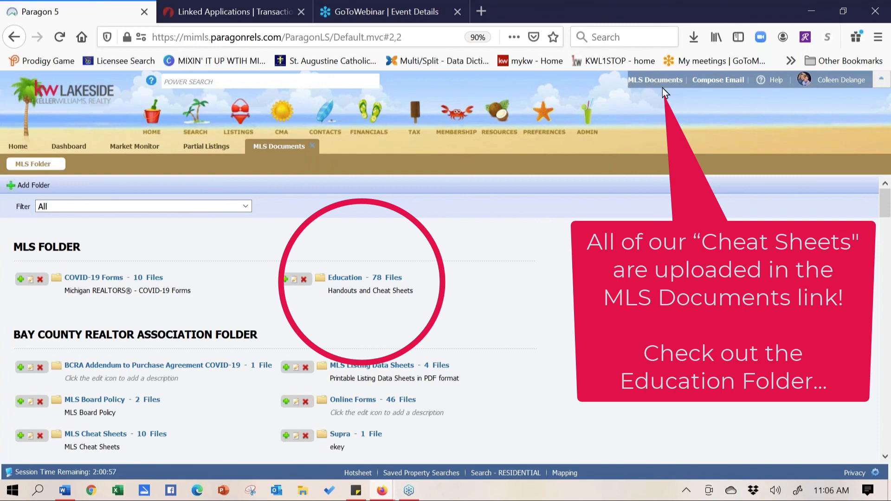
{"action": "left_click", "coordinate": [344, 278]}
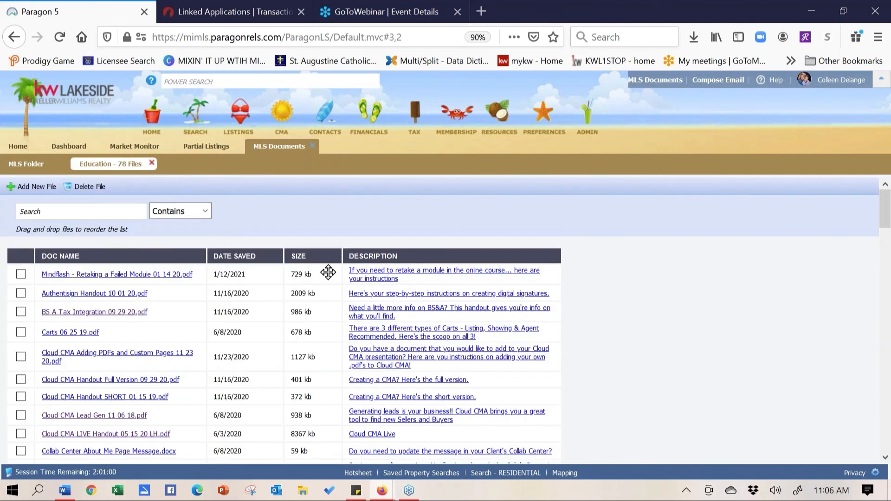
{"action": "left_click", "coordinate": [98, 206]}
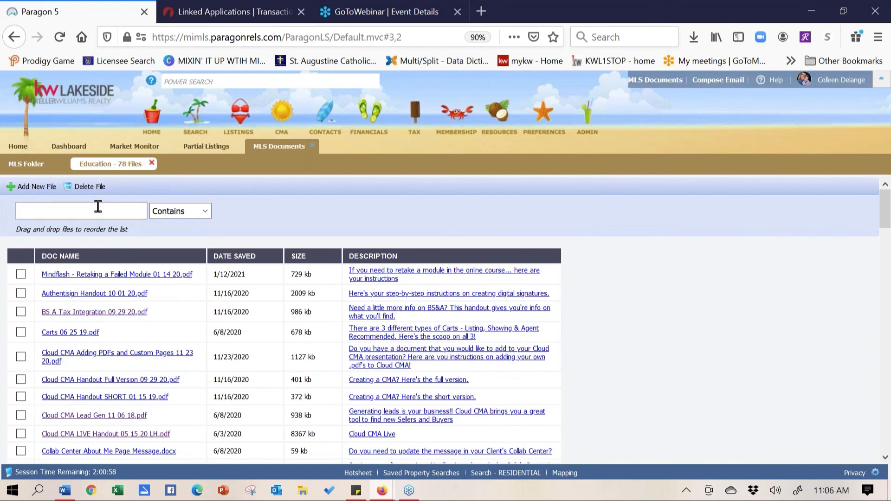
{"action": "type", "text": "authentisign"}
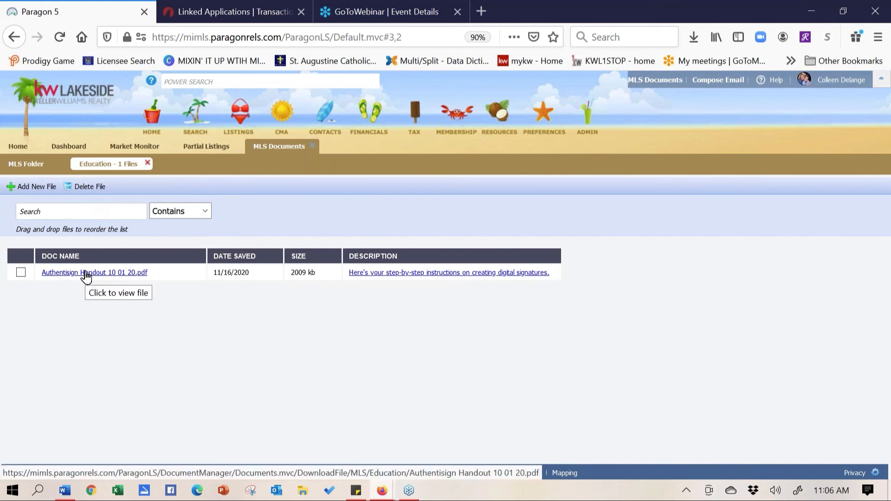
{"action": "left_click", "coordinate": [86, 273]}
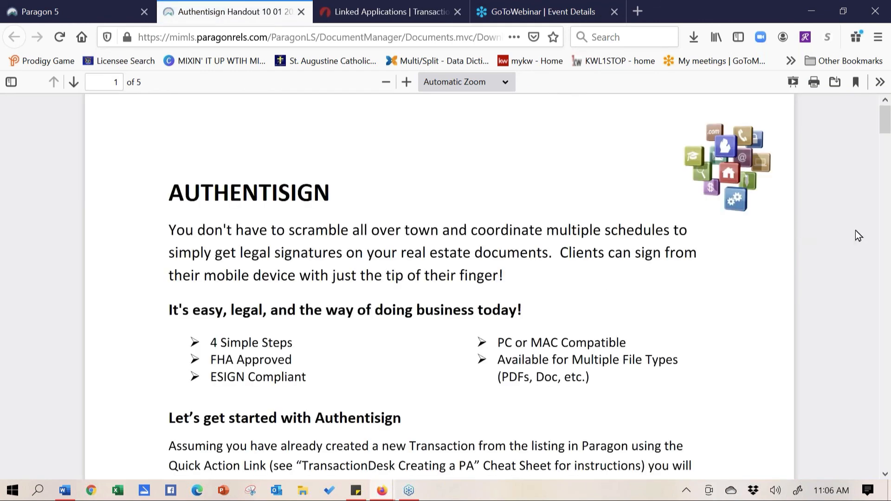
Read through the Authentisign handout PDF, close it, and return to the Paragon Home dashboard
{"action": "left_click", "coordinate": [886, 476]}
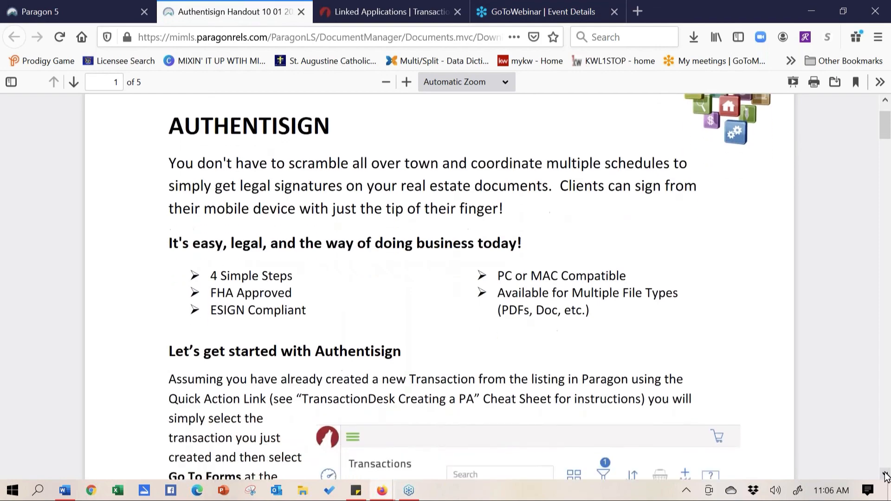
{"action": "scroll", "coordinate": [886, 475], "scroll_direction": "down", "scroll_amount": 8}
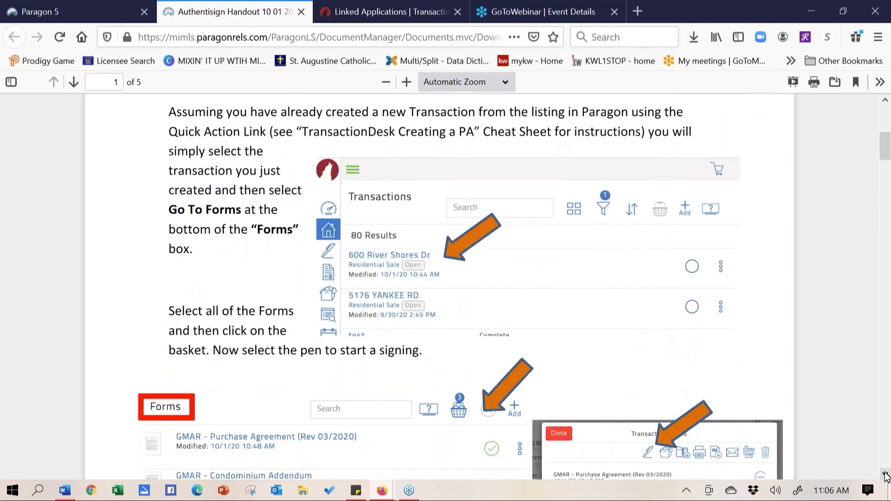
{"action": "scroll", "coordinate": [886, 476], "scroll_direction": "down", "scroll_amount": 7}
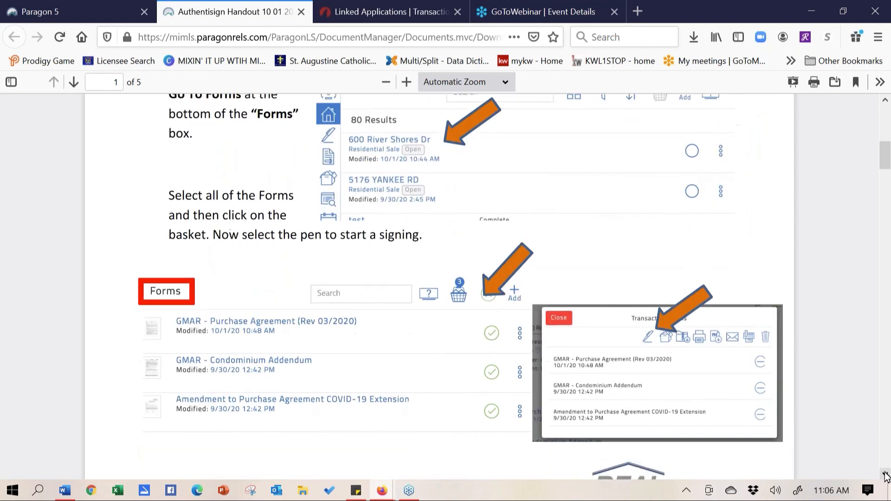
{"action": "scroll", "coordinate": [886, 476], "scroll_direction": "down", "scroll_amount": 1}
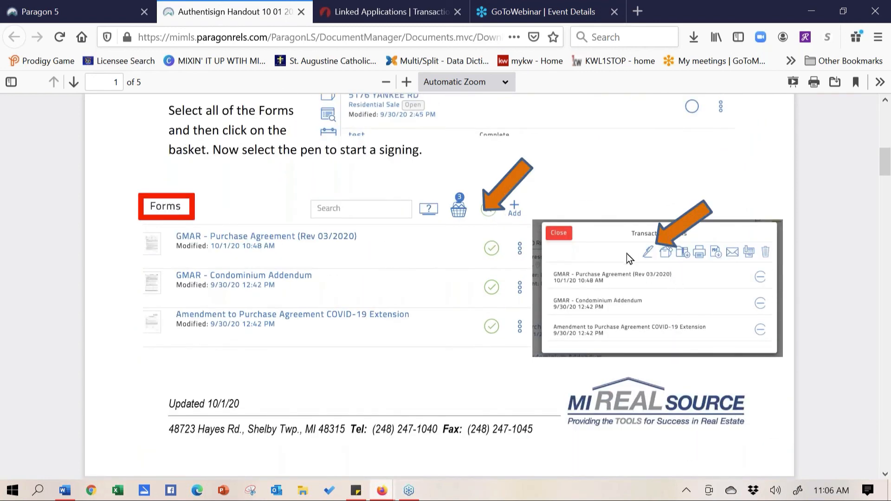
{"action": "scroll", "coordinate": [279, 335], "scroll_direction": "up", "scroll_amount": 10}
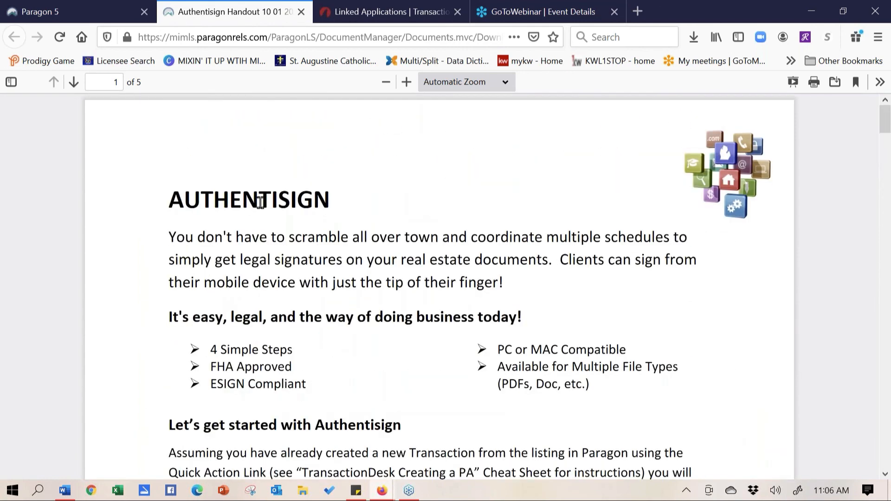
{"action": "left_click", "coordinate": [302, 12]}
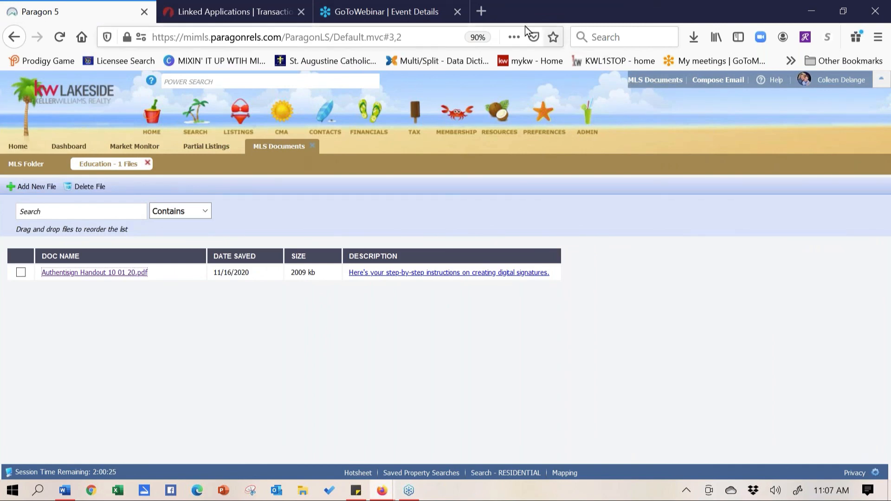
{"action": "left_click", "coordinate": [18, 148]}
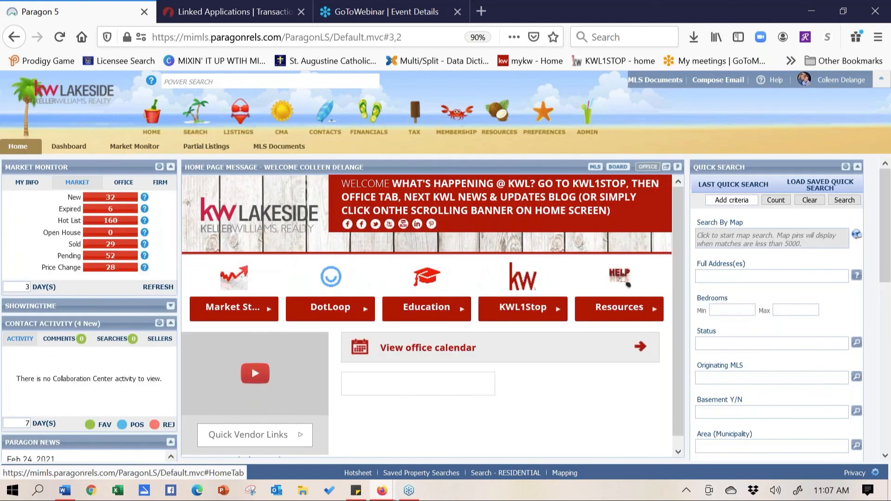